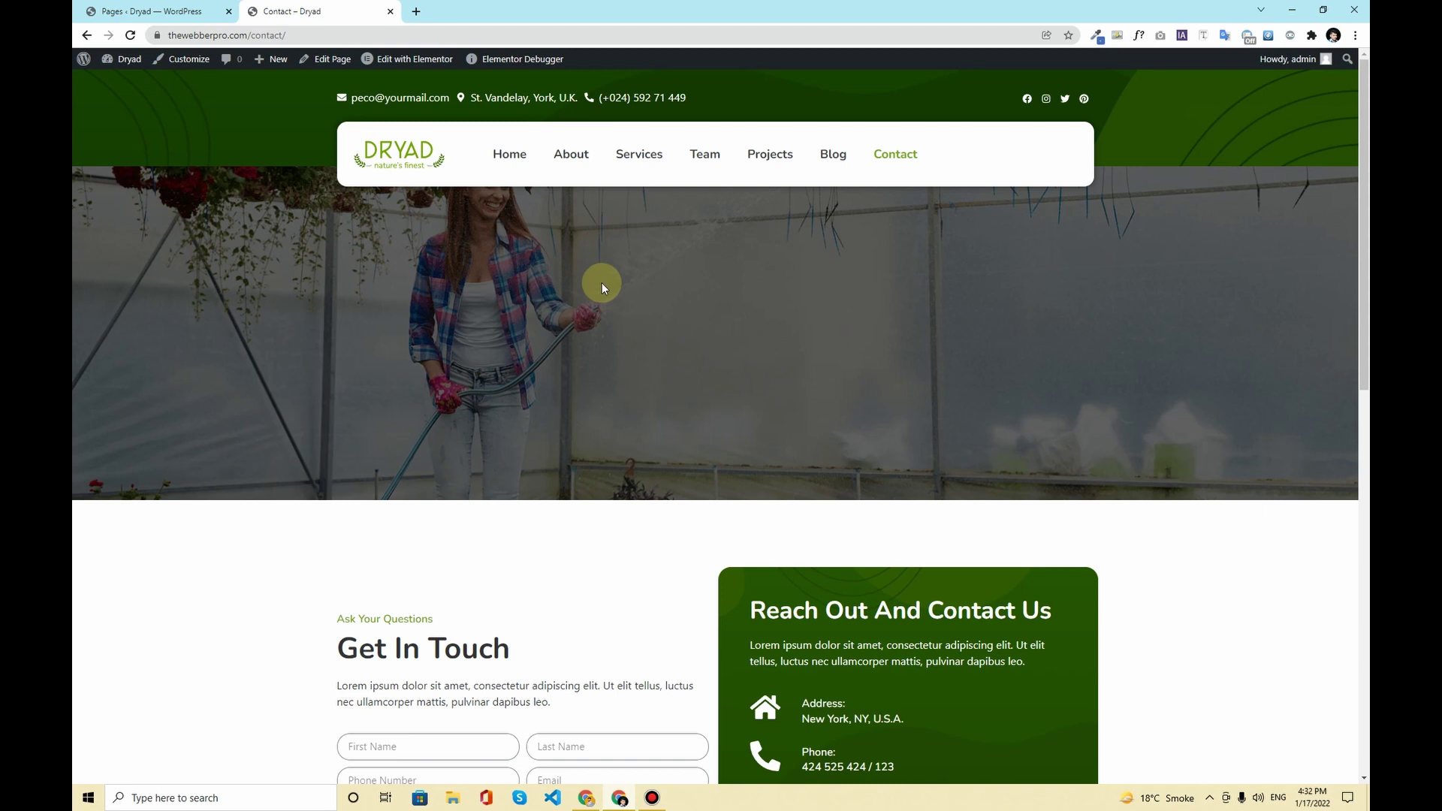
# Step: Try the form's First Name, Last Name, Phone Number, Email and Message fields
pyautogui.scroll(-2, 602, 282)
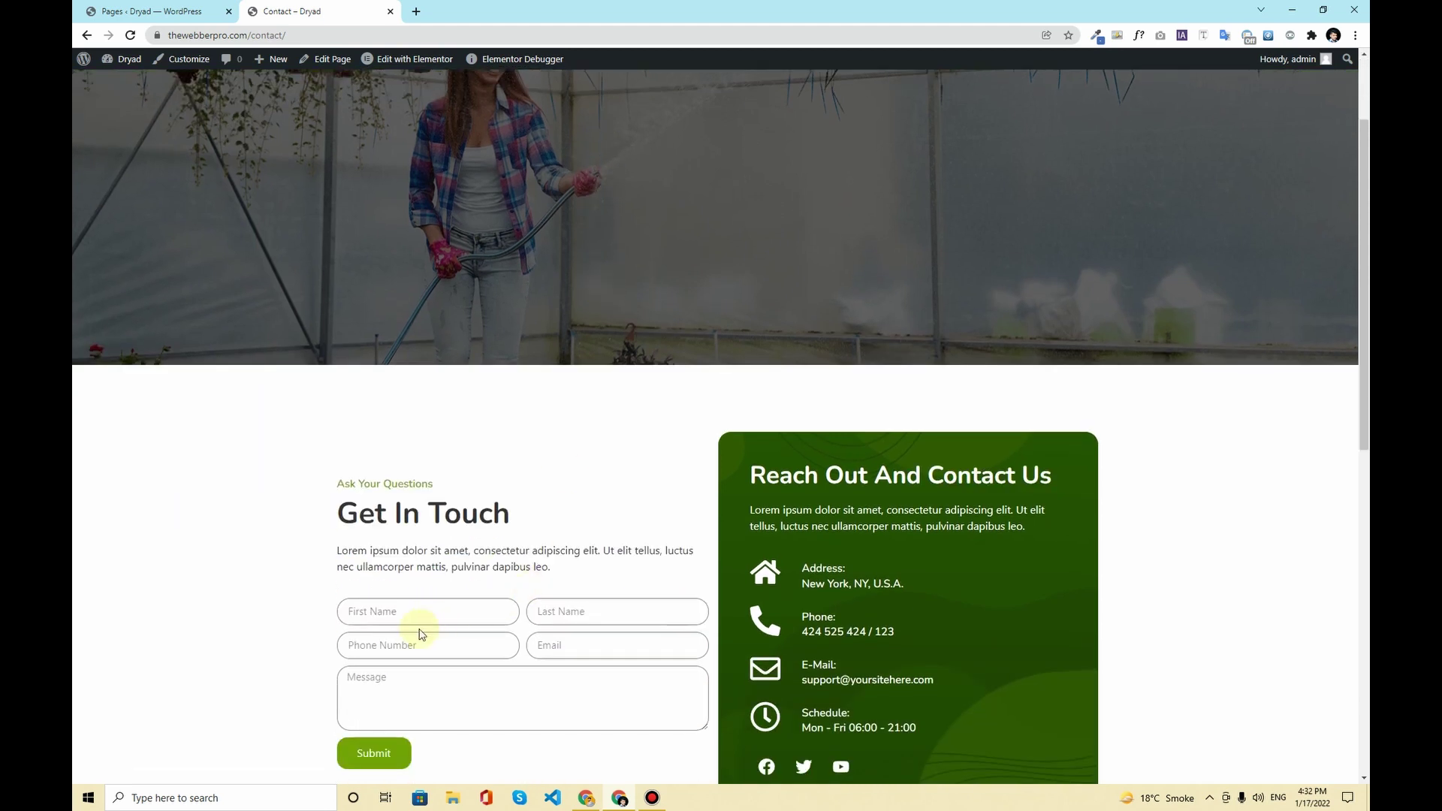
pyautogui.click(428, 607)
pyautogui.click(541, 610)
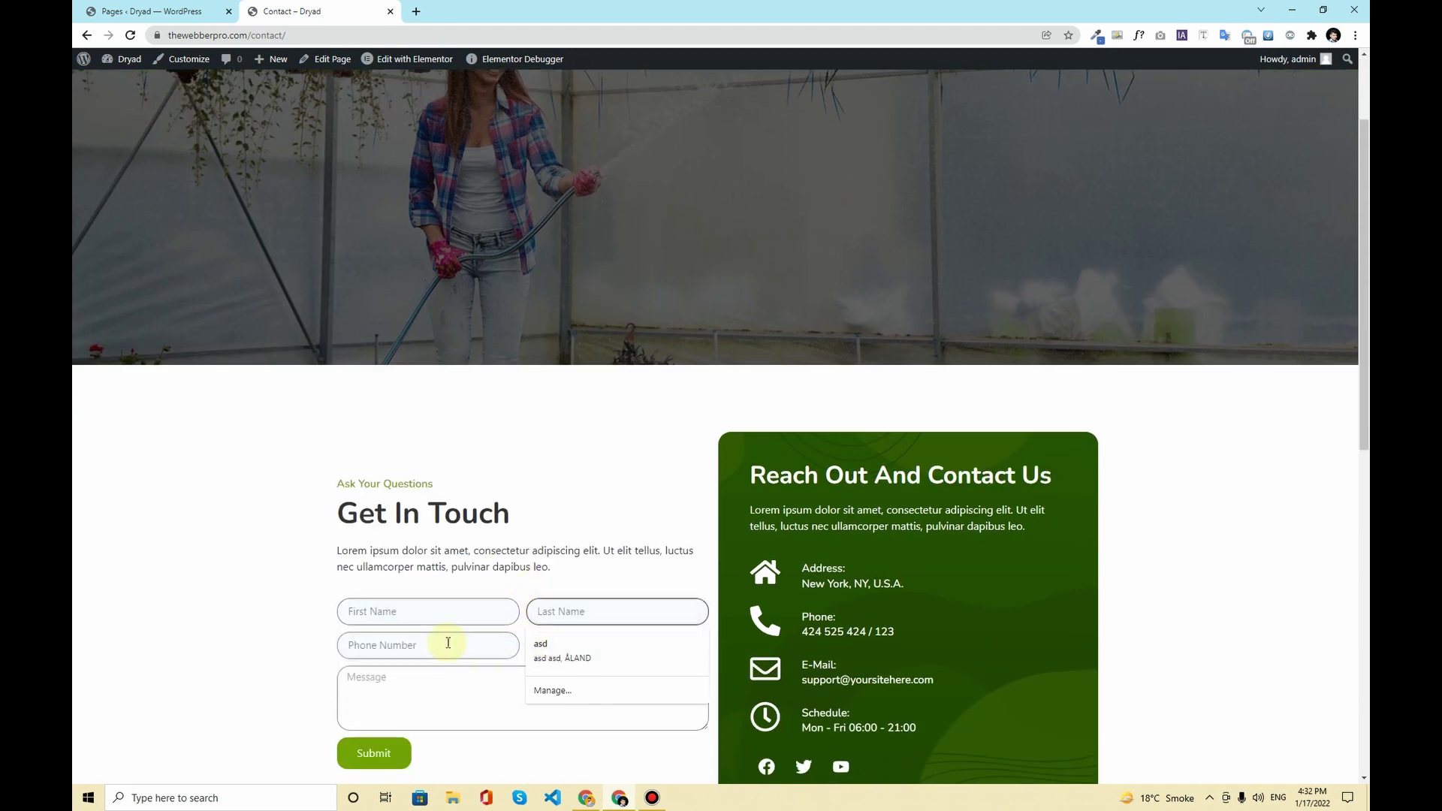
pyautogui.click(446, 646)
pyautogui.click(543, 644)
pyautogui.click(441, 686)
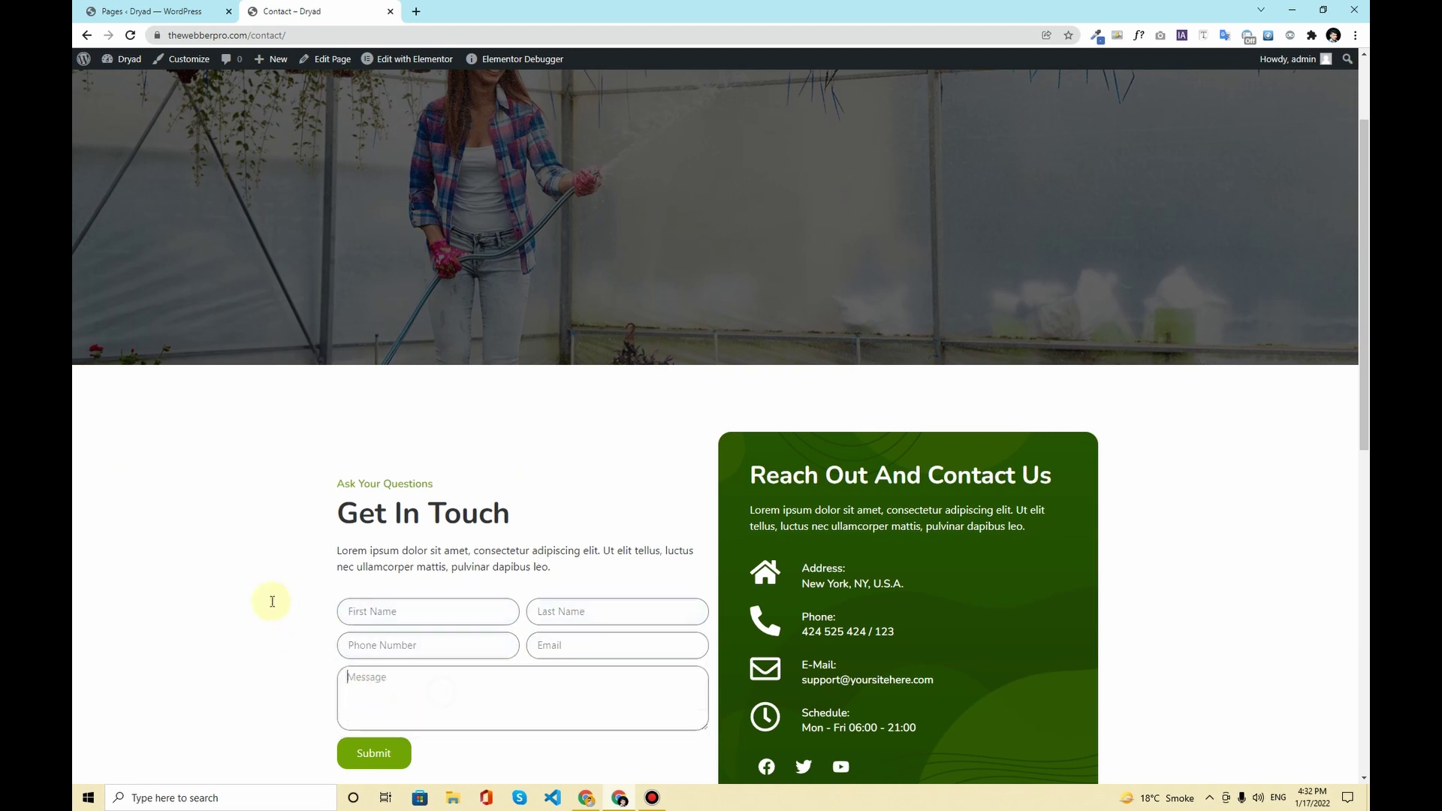
pyautogui.scroll(-2, 274, 504)
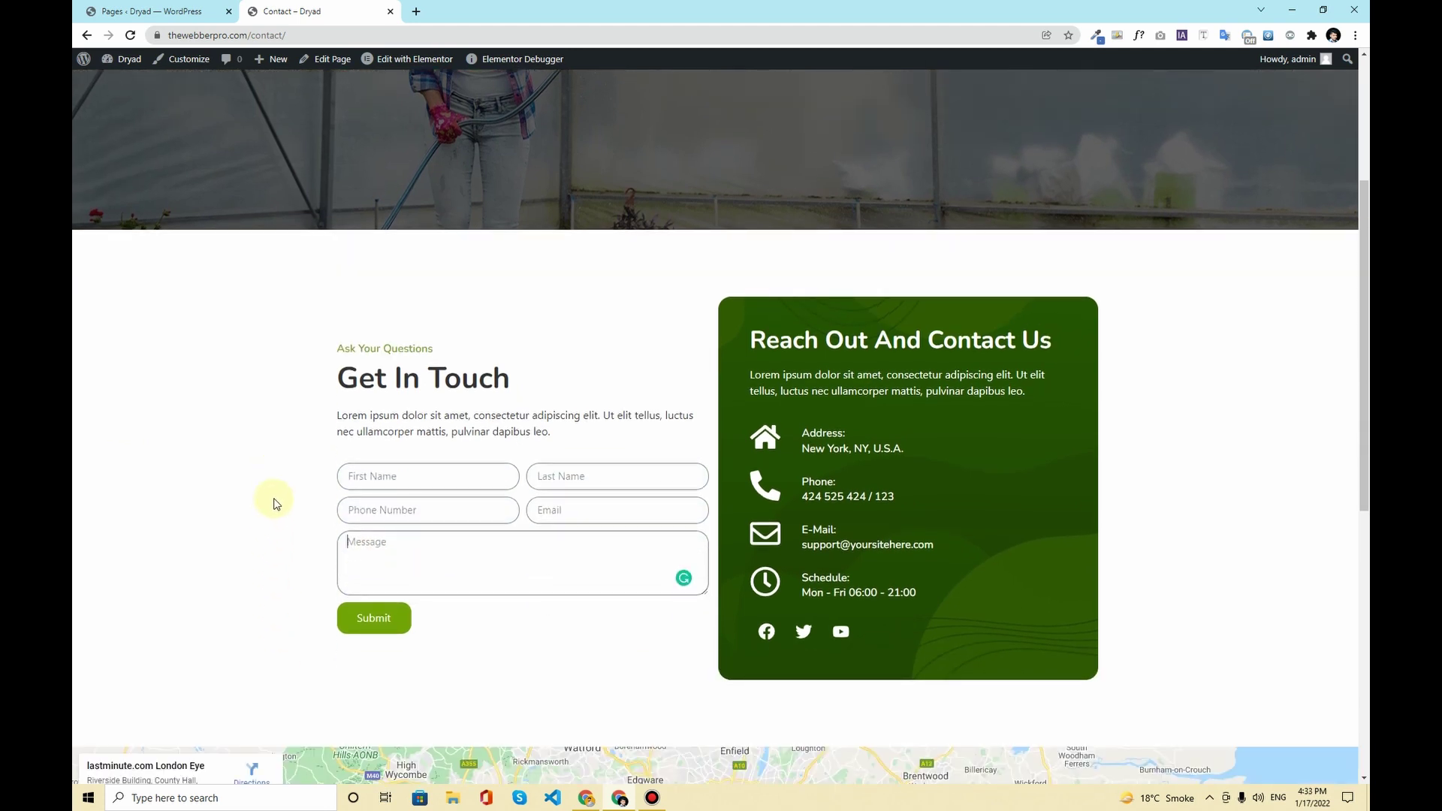
pyautogui.scroll(-1, 274, 503)
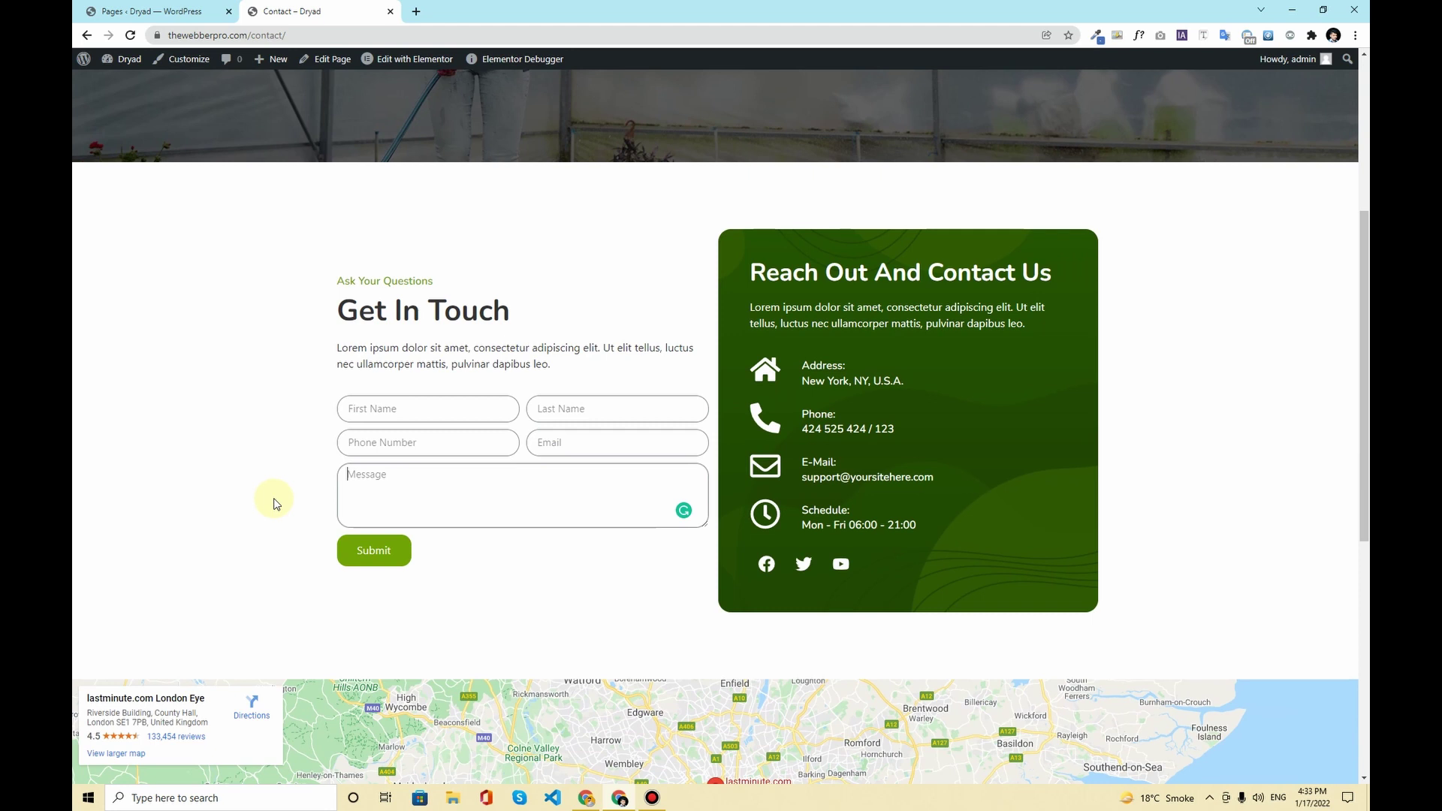
pyautogui.scroll(4, 275, 503)
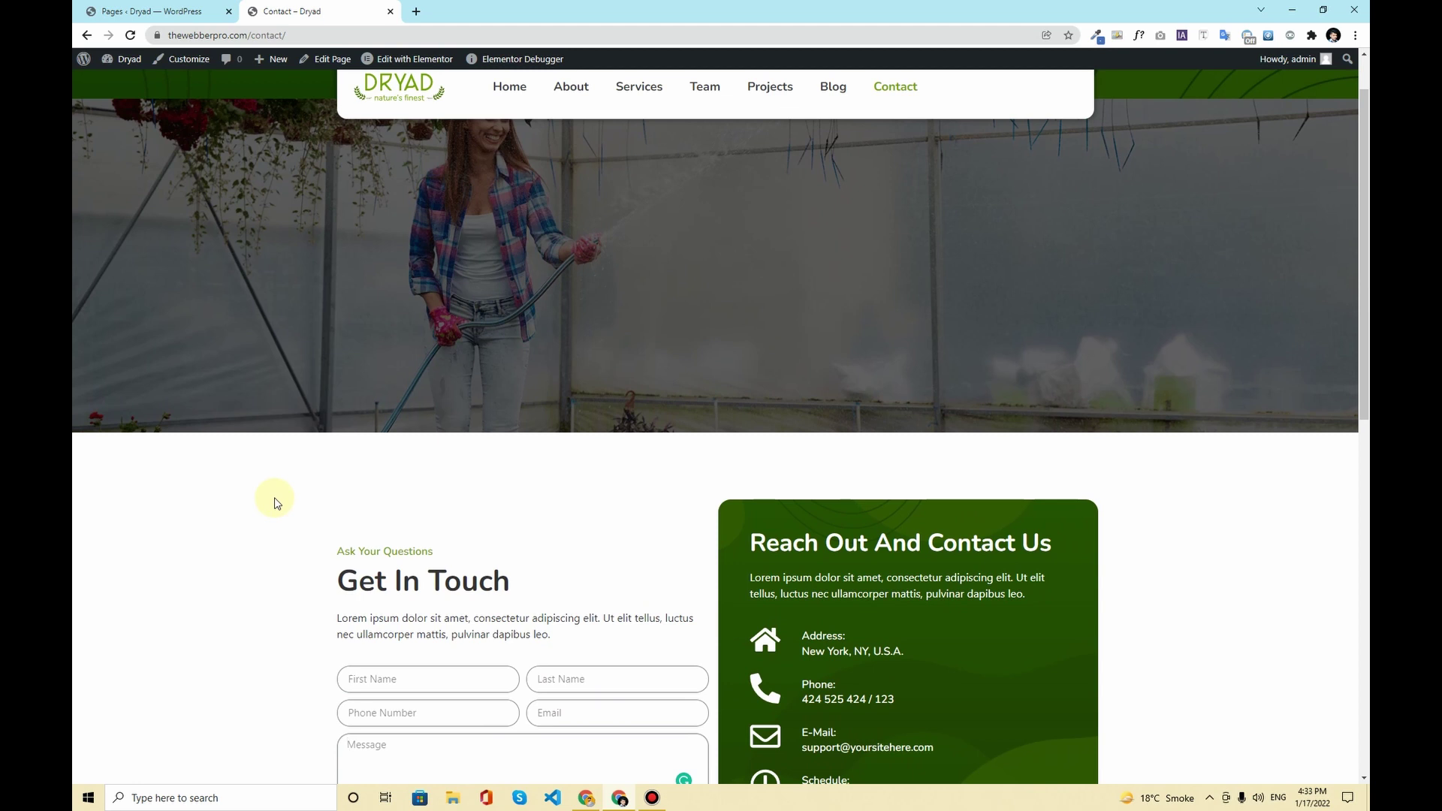
pyautogui.scroll(1, 275, 503)
pyautogui.scroll(-1, 275, 503)
pyautogui.scroll(-3, 275, 503)
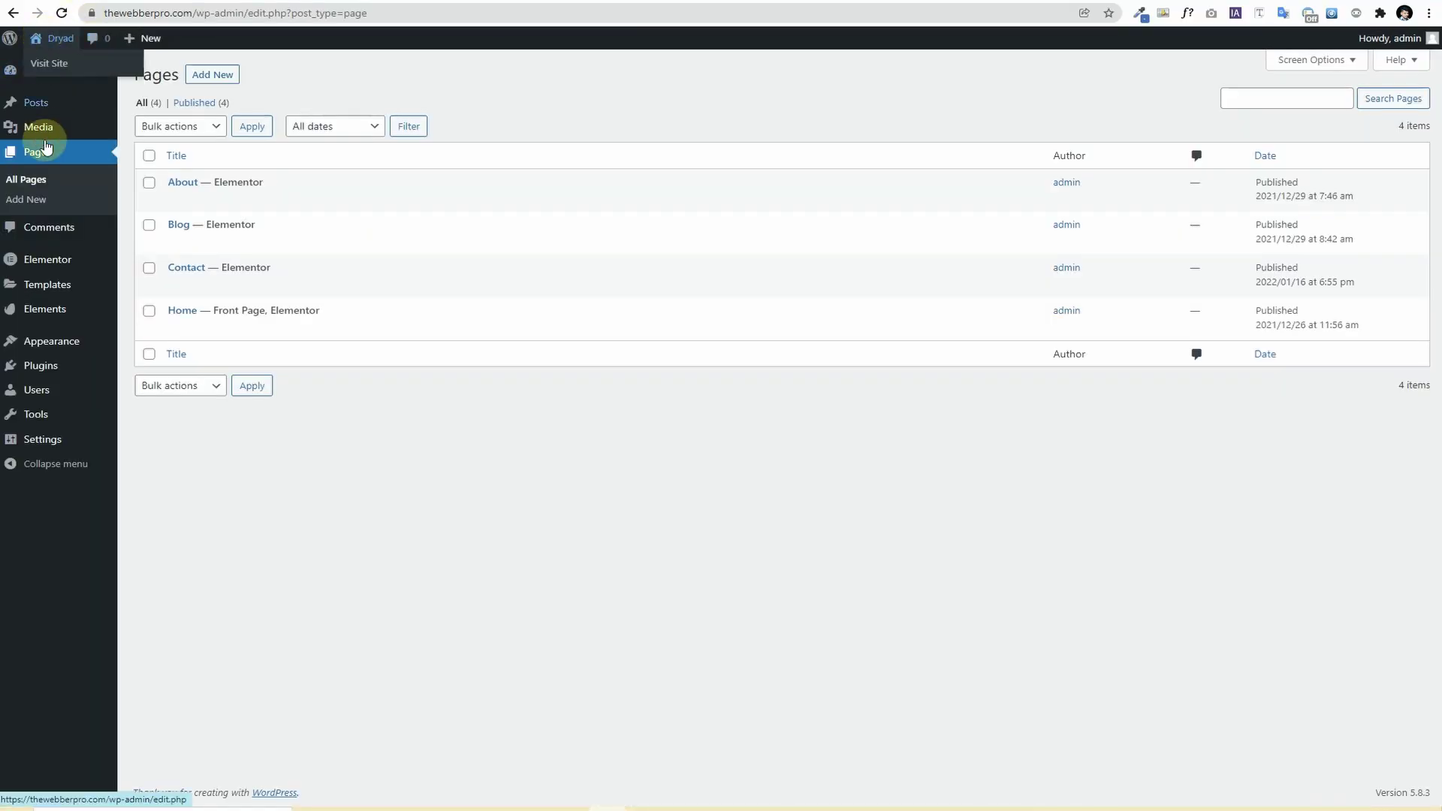
# Step: Create a new WordPress page titled 'Thank you'
pyautogui.click(214, 74)
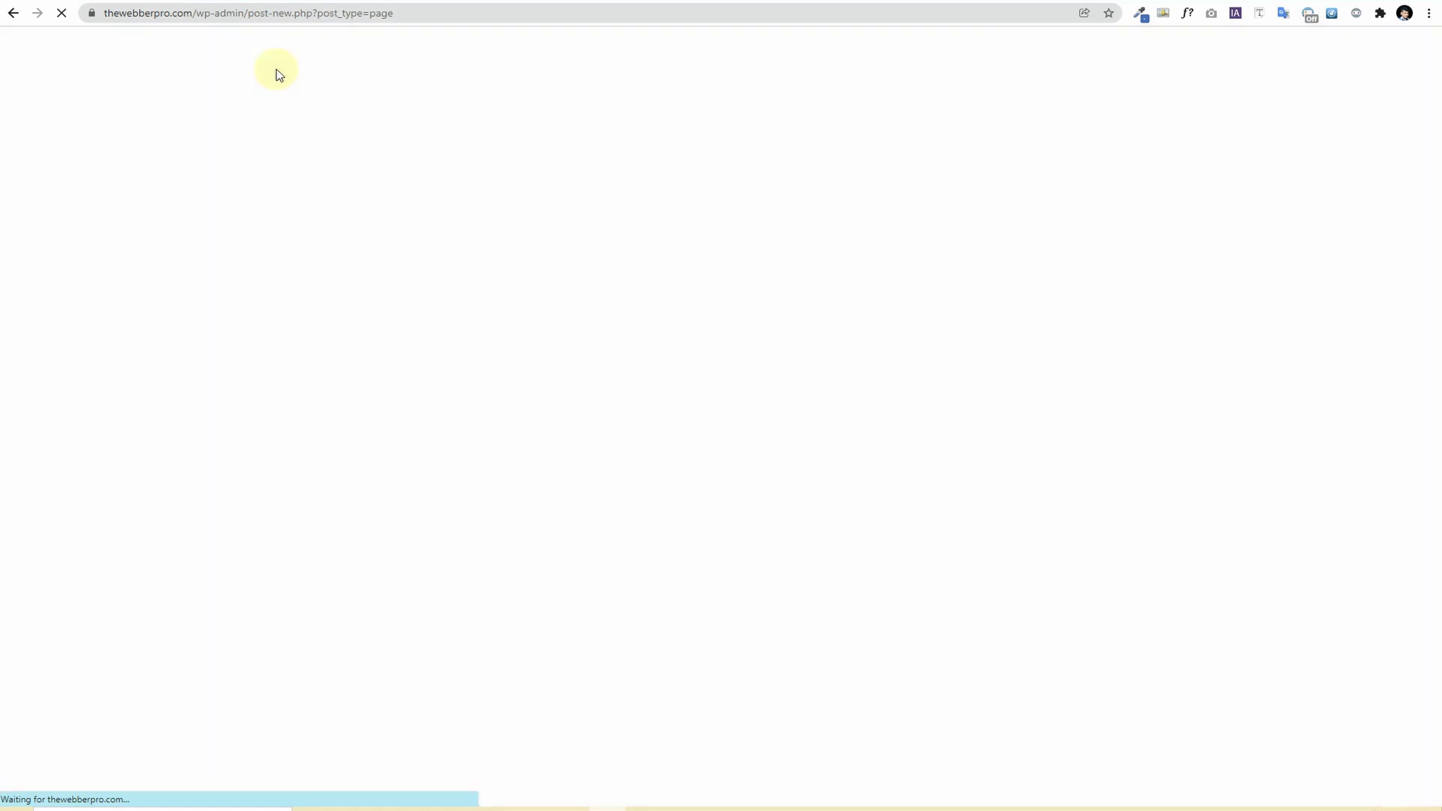
pyautogui.click(384, 151)
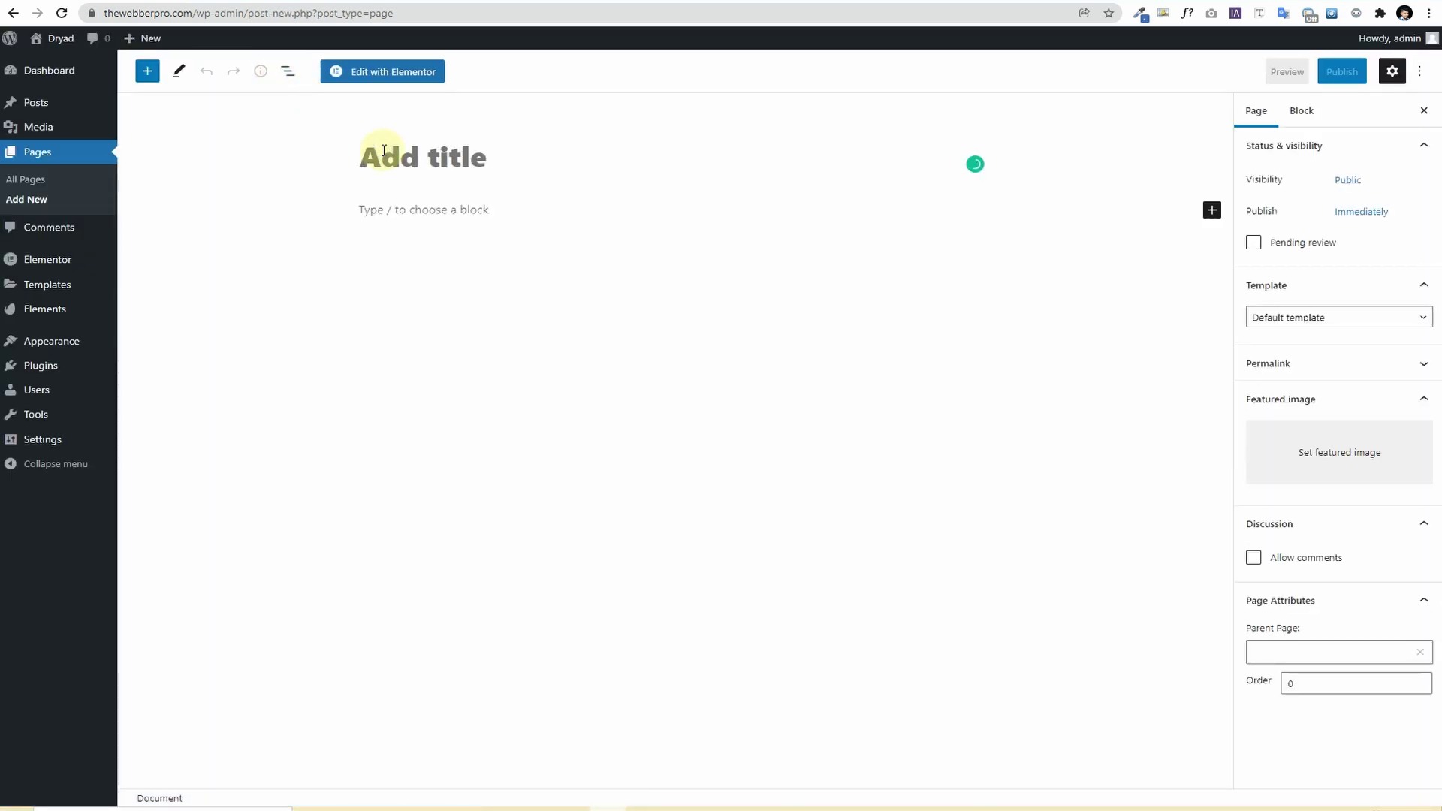
pyautogui.write('Ths')
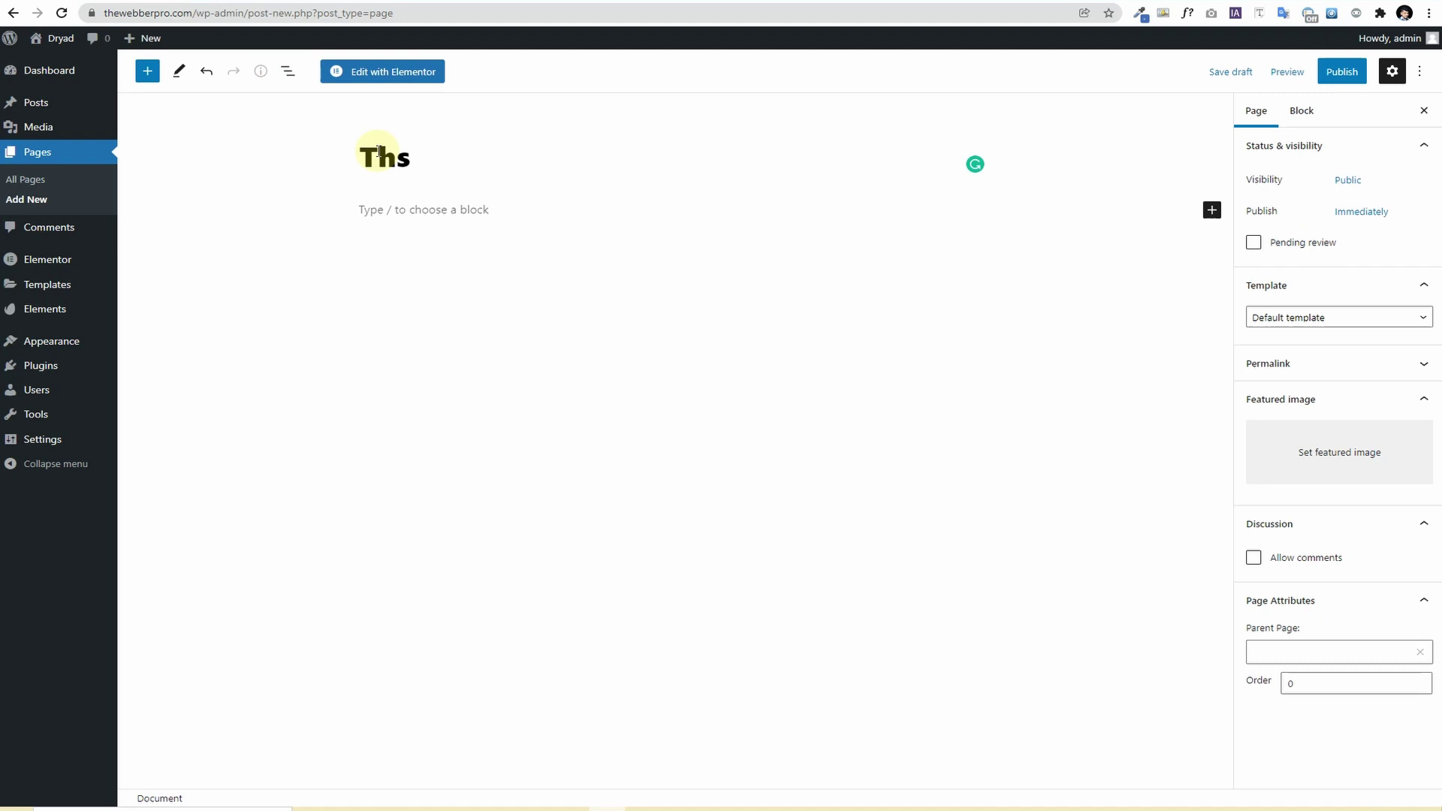
pyautogui.press('BackSpace')
pyautogui.write('ank')
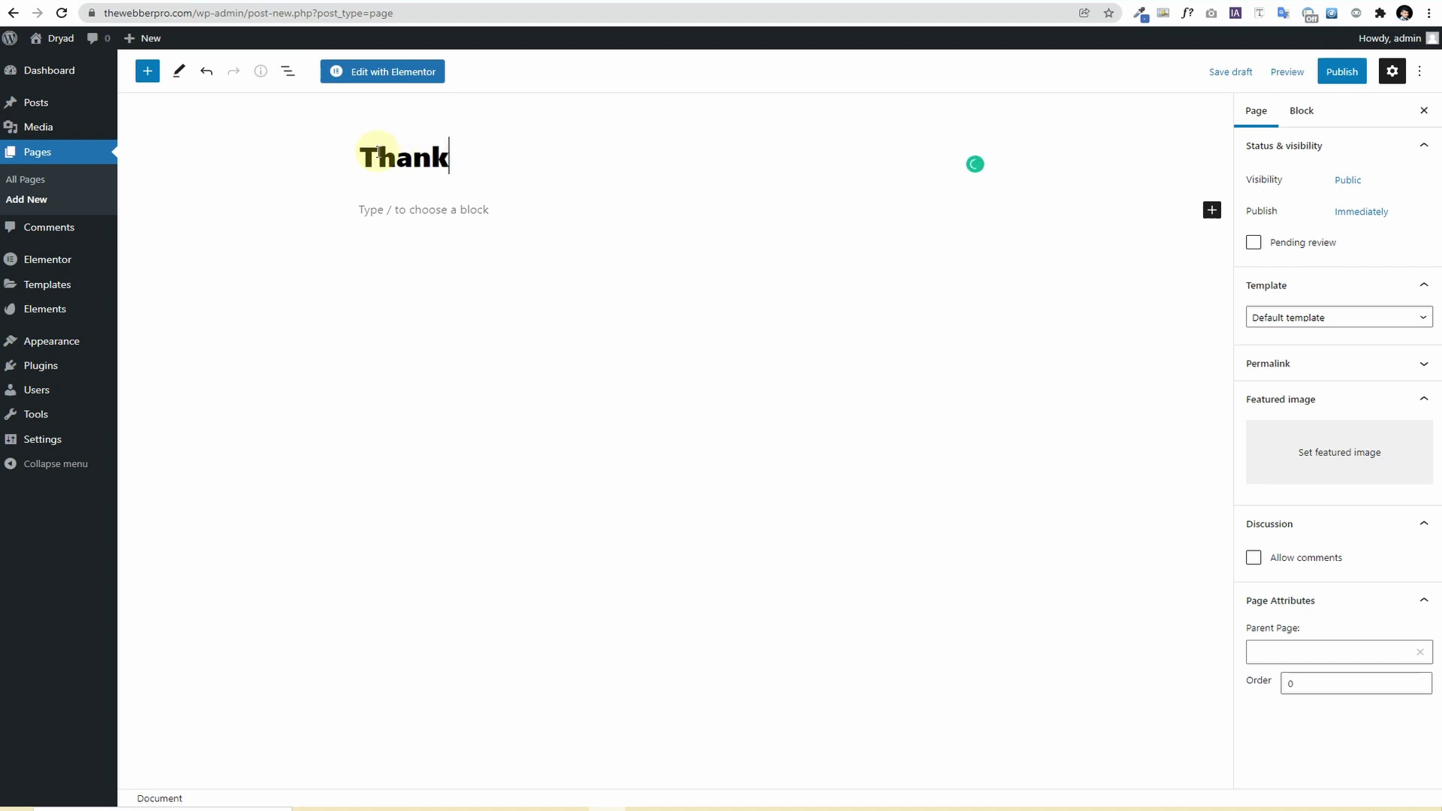
pyautogui.write(' you')
pyautogui.click(447, 158)
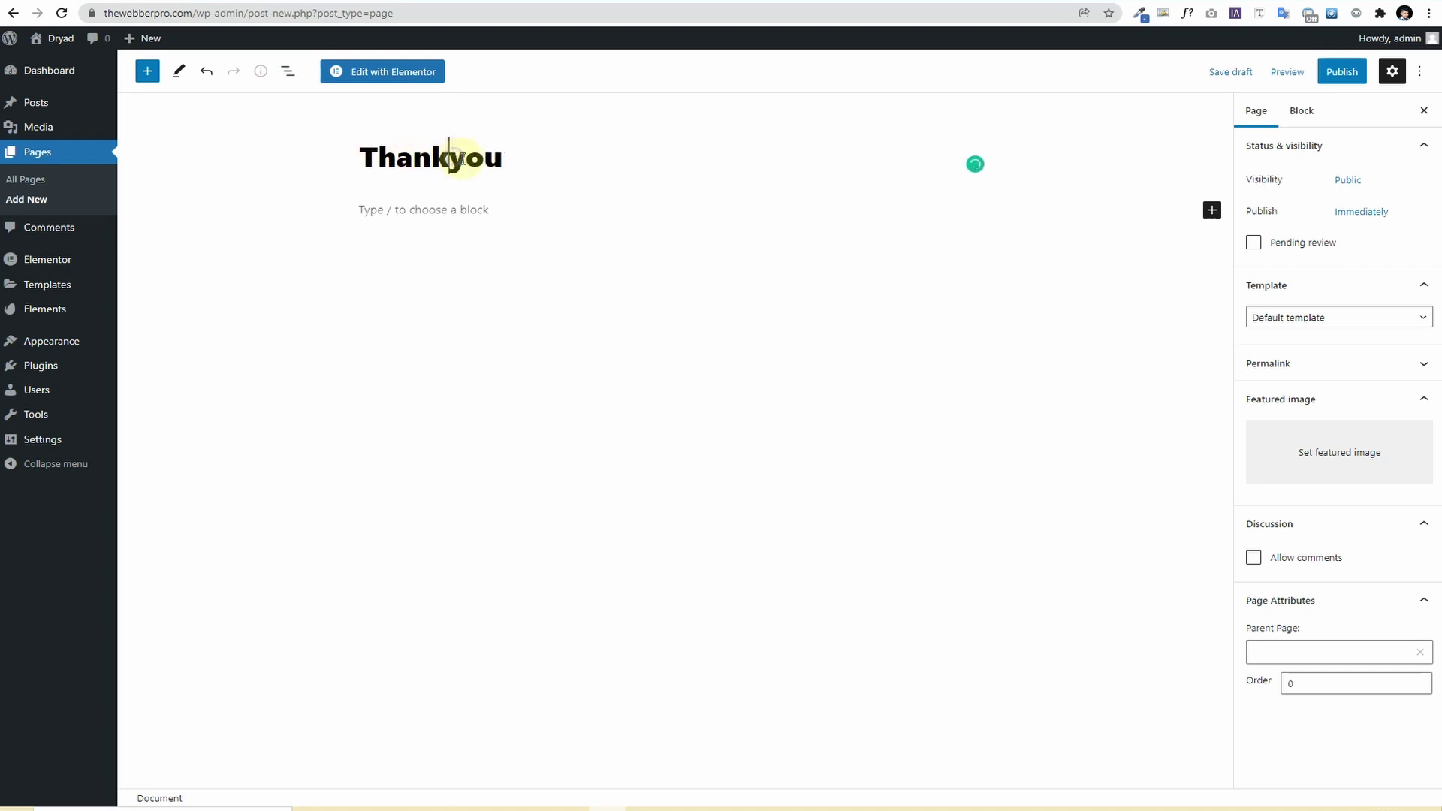
# Step: Set the page template to Elementor Full Width and publish the page
pyautogui.click(1298, 317)
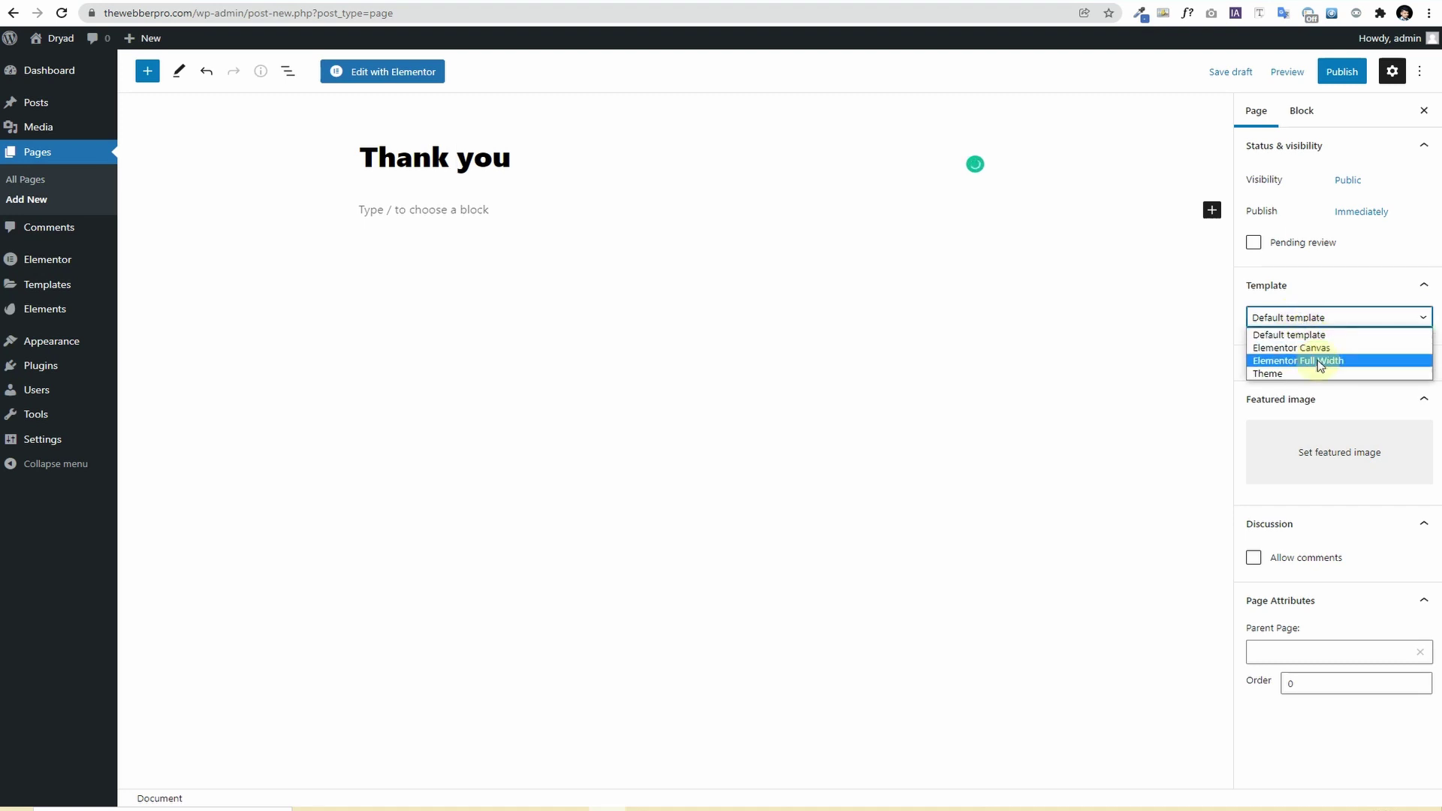
pyautogui.click(1319, 358)
pyautogui.click(1339, 72)
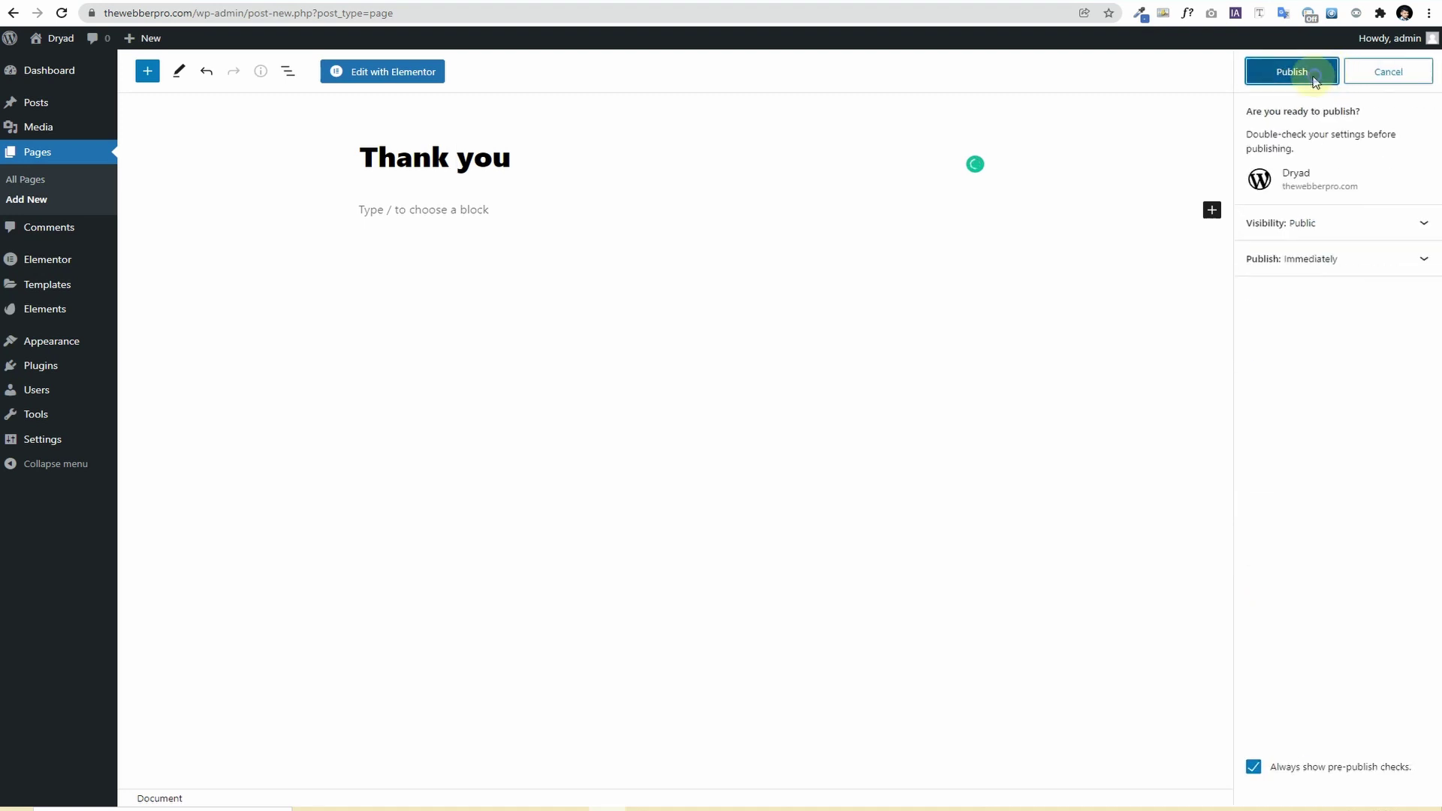
pyautogui.click(1303, 73)
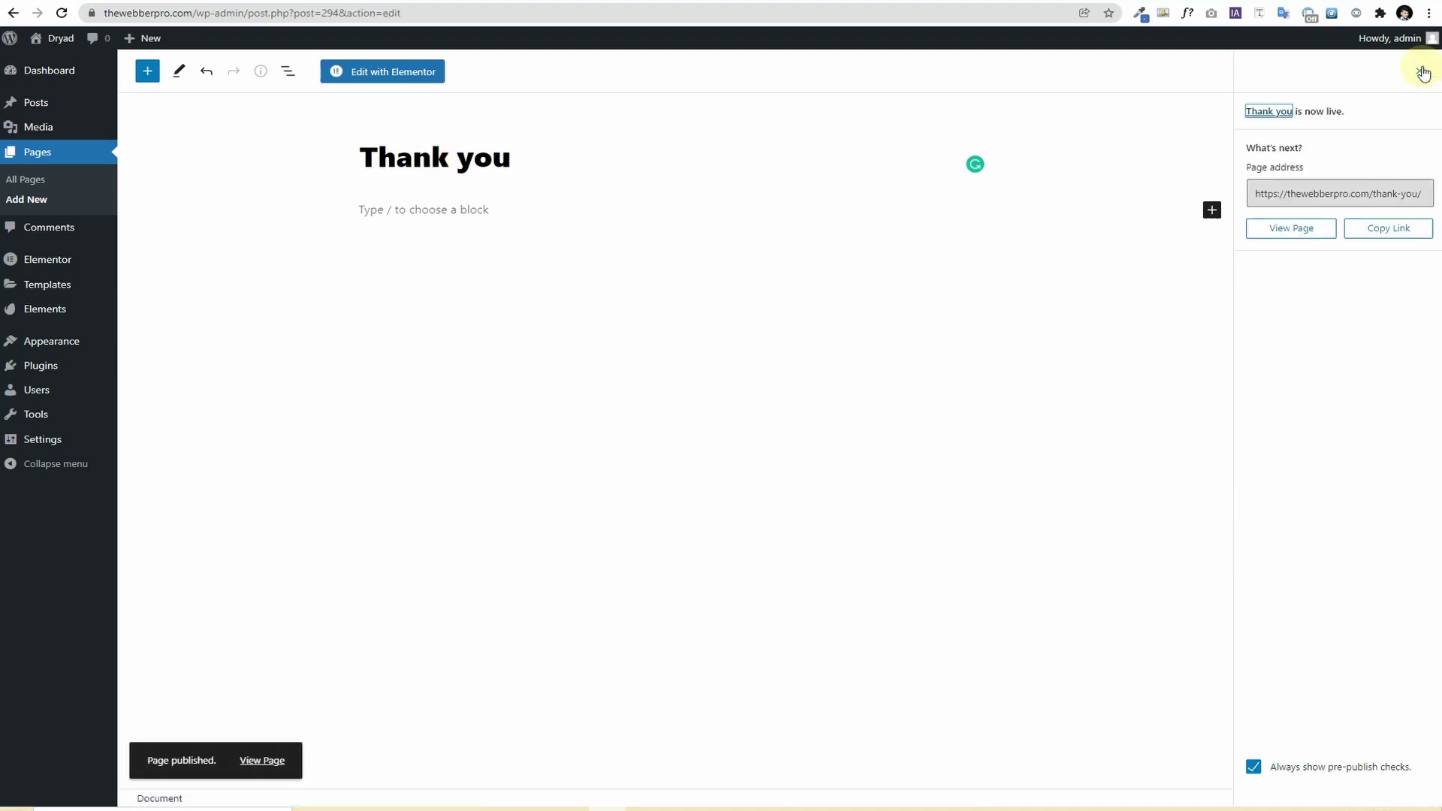
pyautogui.click(1422, 71)
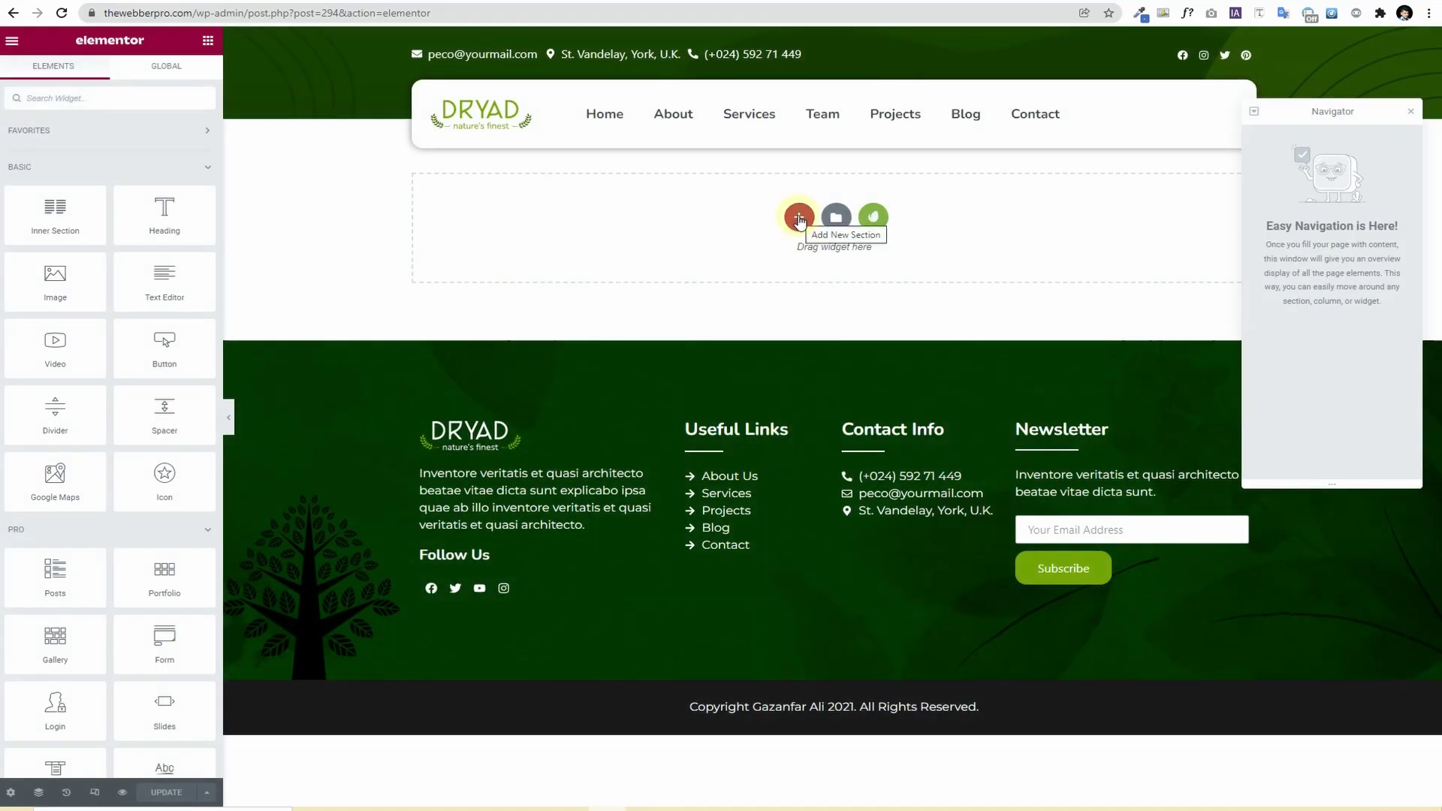
# Step: Add a single-column section to the empty Thank you page
pyautogui.click(799, 218)
pyautogui.click(633, 250)
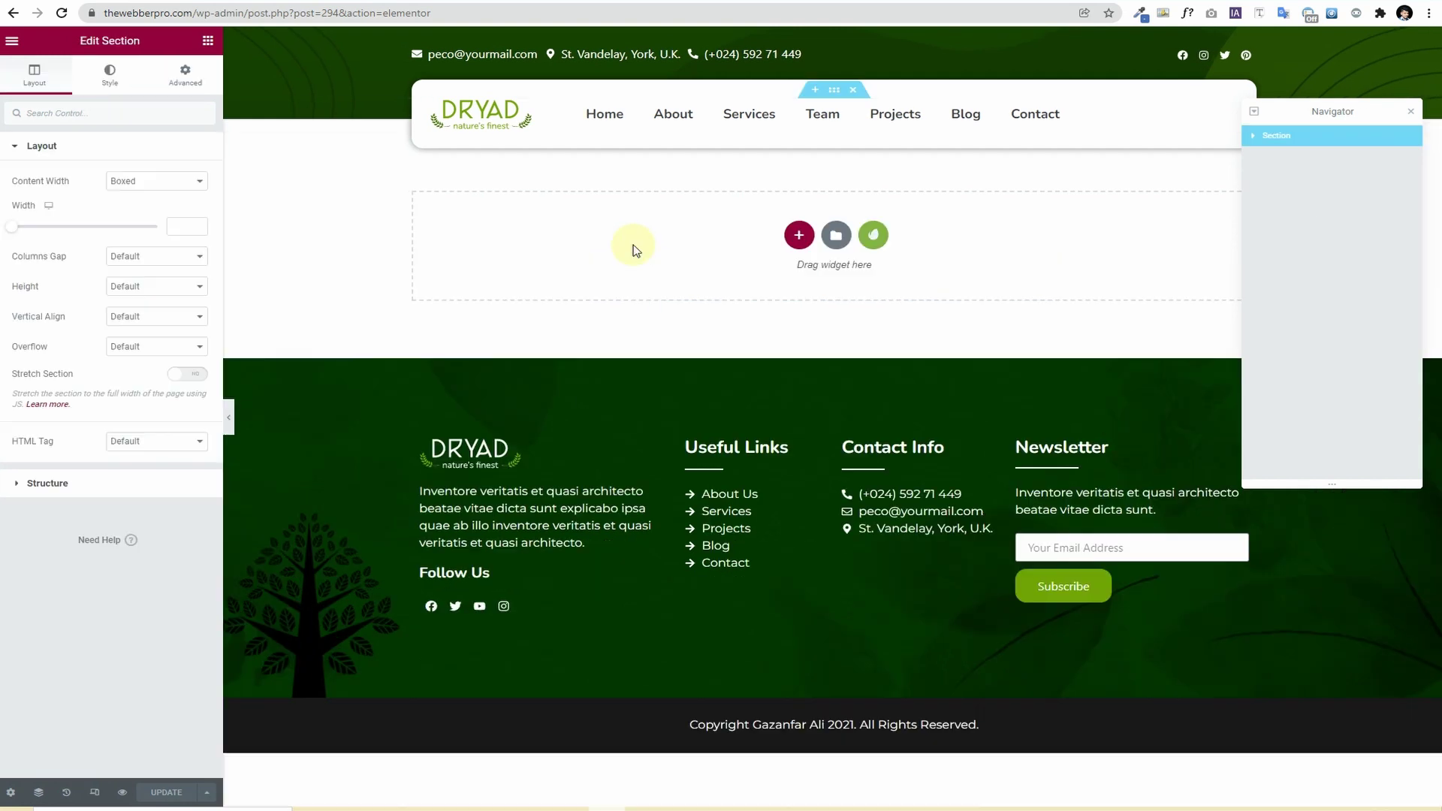
pyautogui.click(185, 74)
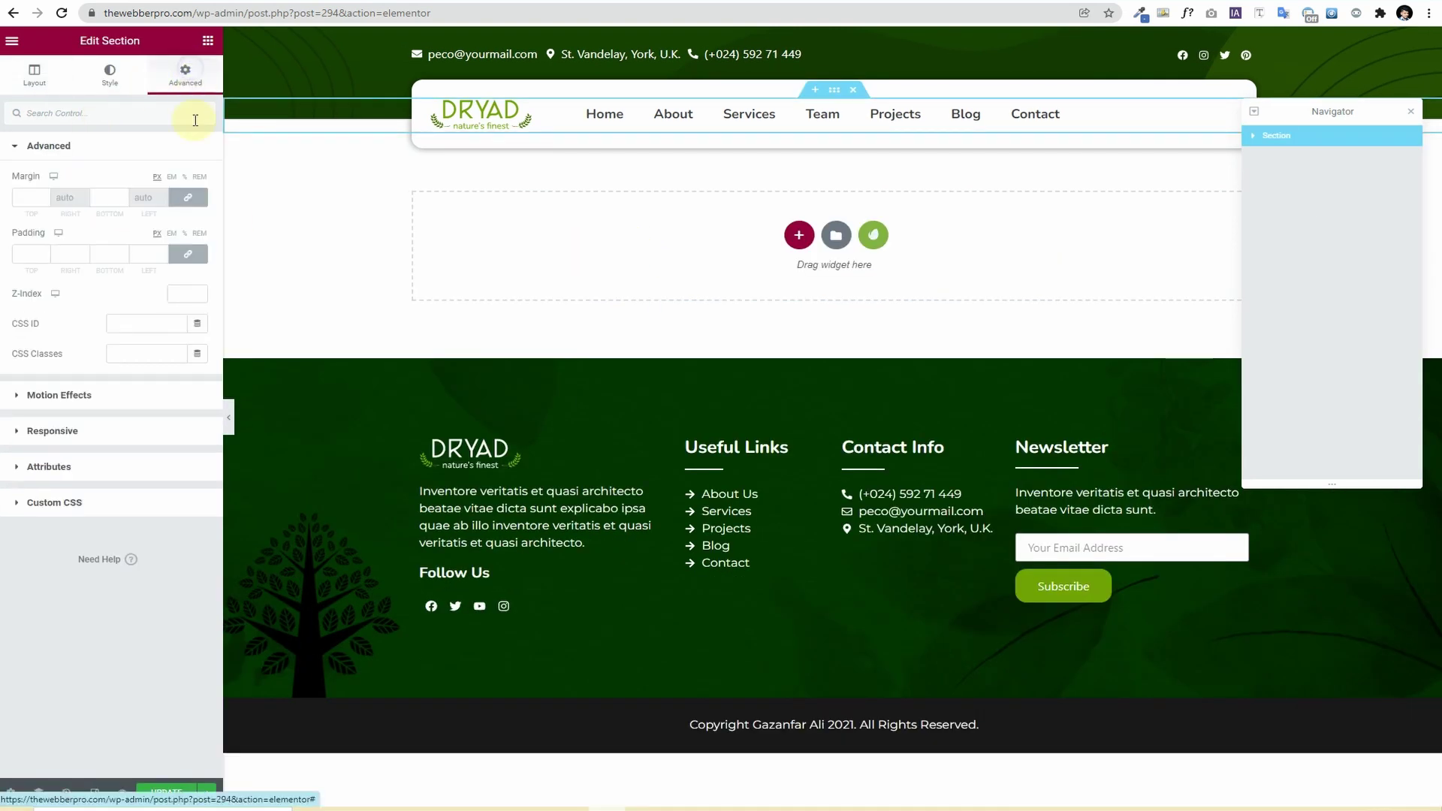
pyautogui.click(34, 72)
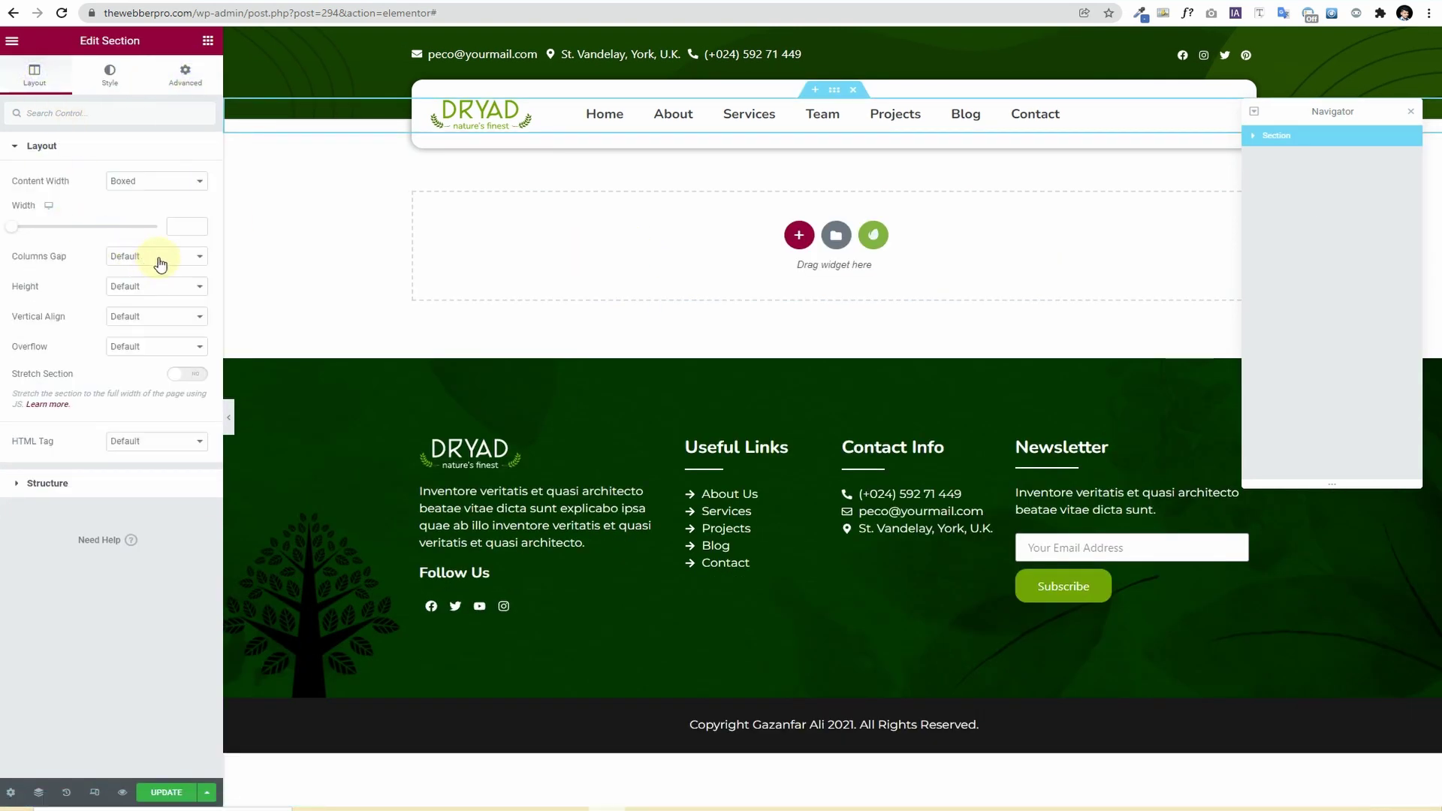
# Step: Set the section's minimum height to 85 VH
pyautogui.click(166, 289)
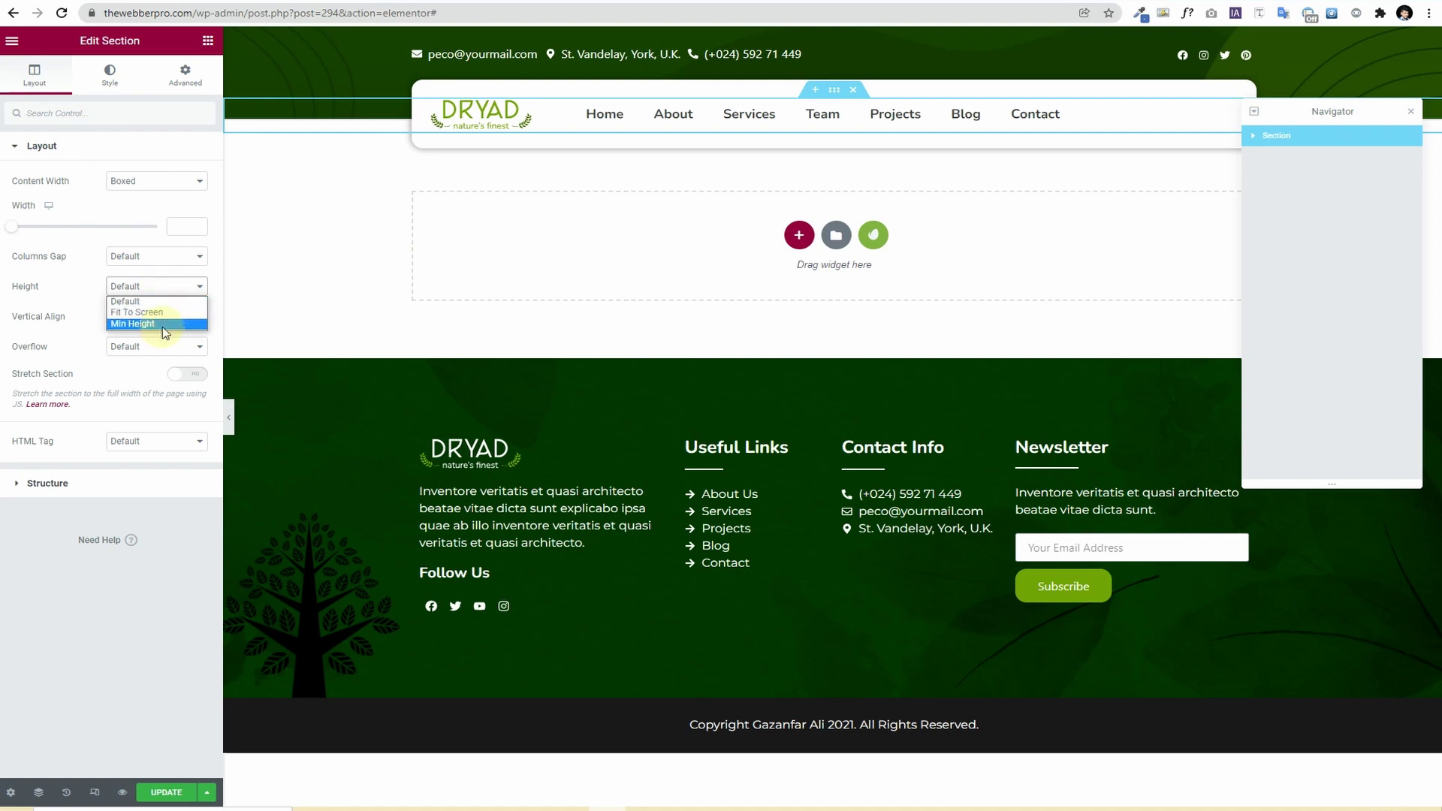
pyautogui.click(163, 325)
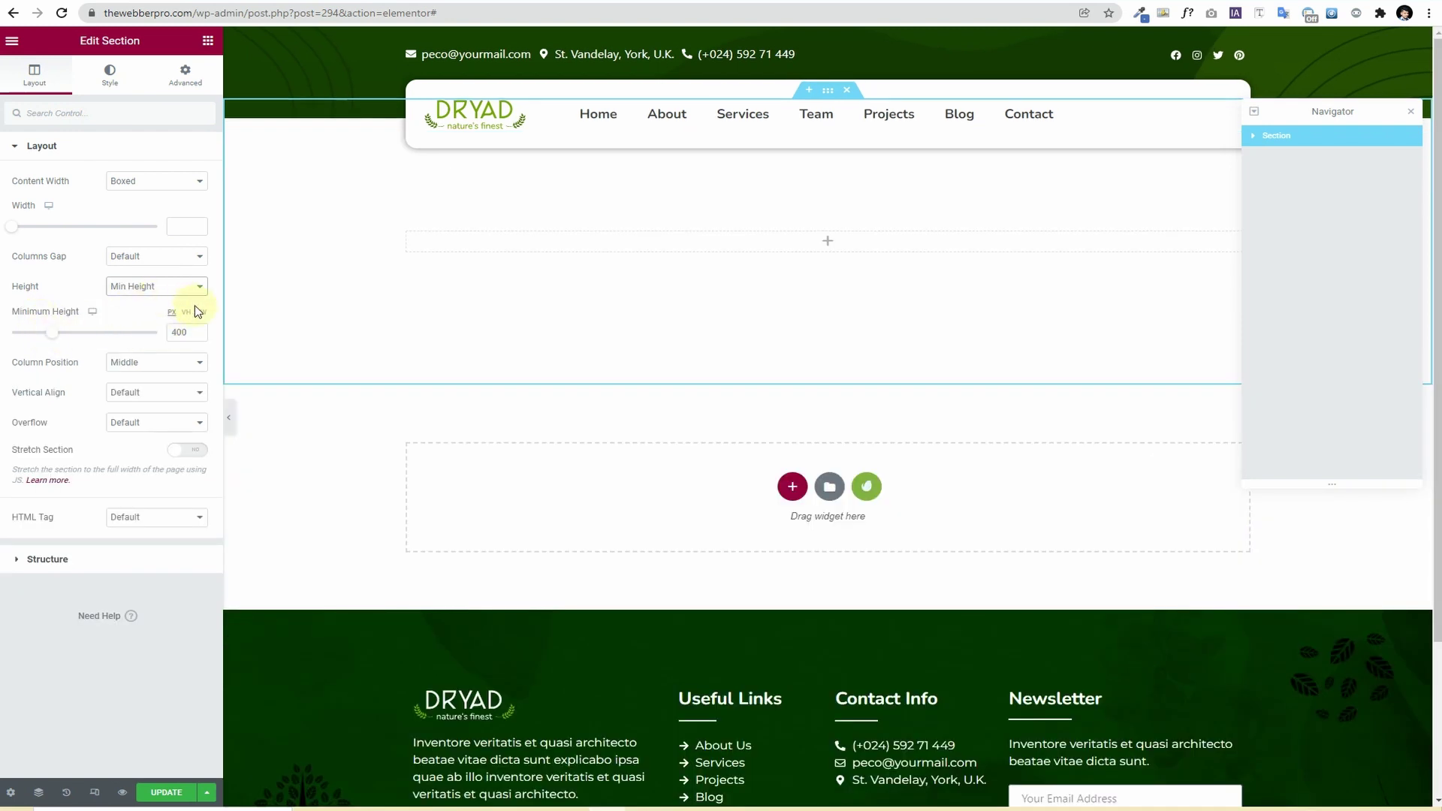
pyautogui.click(186, 312)
pyautogui.moveTo(188, 332); pyautogui.dragTo(160, 338)
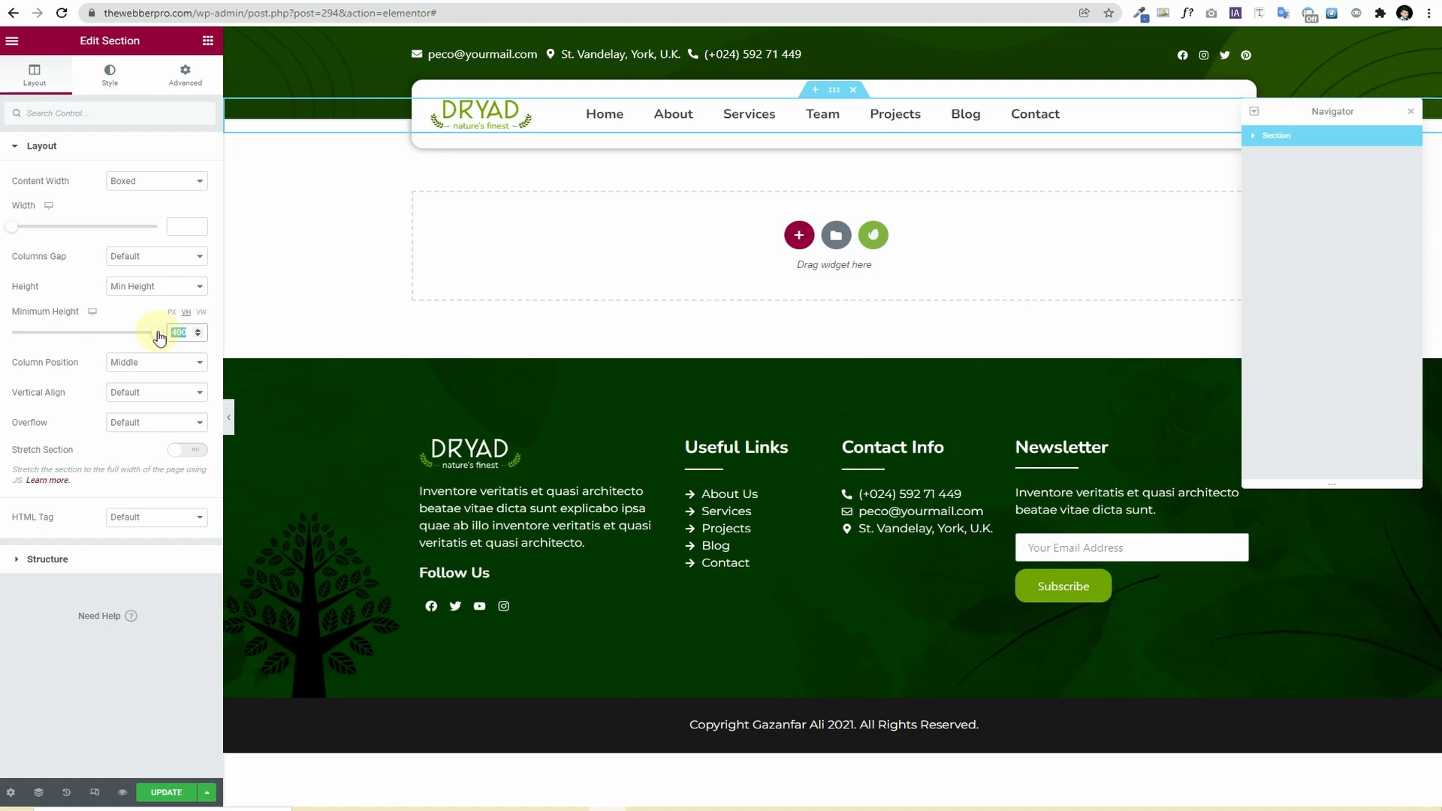
pyautogui.write('85')
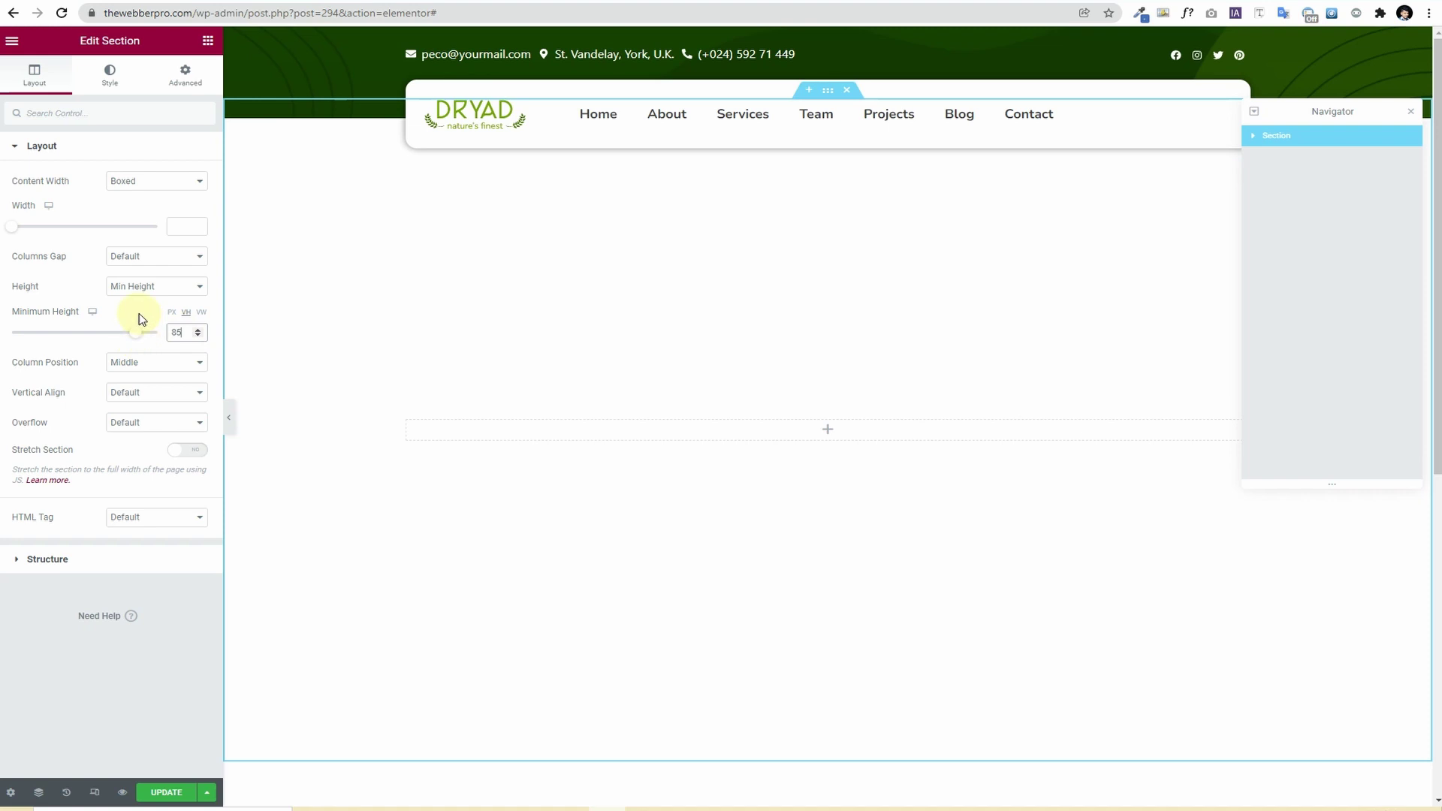
# Step: Add Image widgets to the column and insert the Gardner Illustration from the Media Library
pyautogui.scroll(-5, 477, 326)
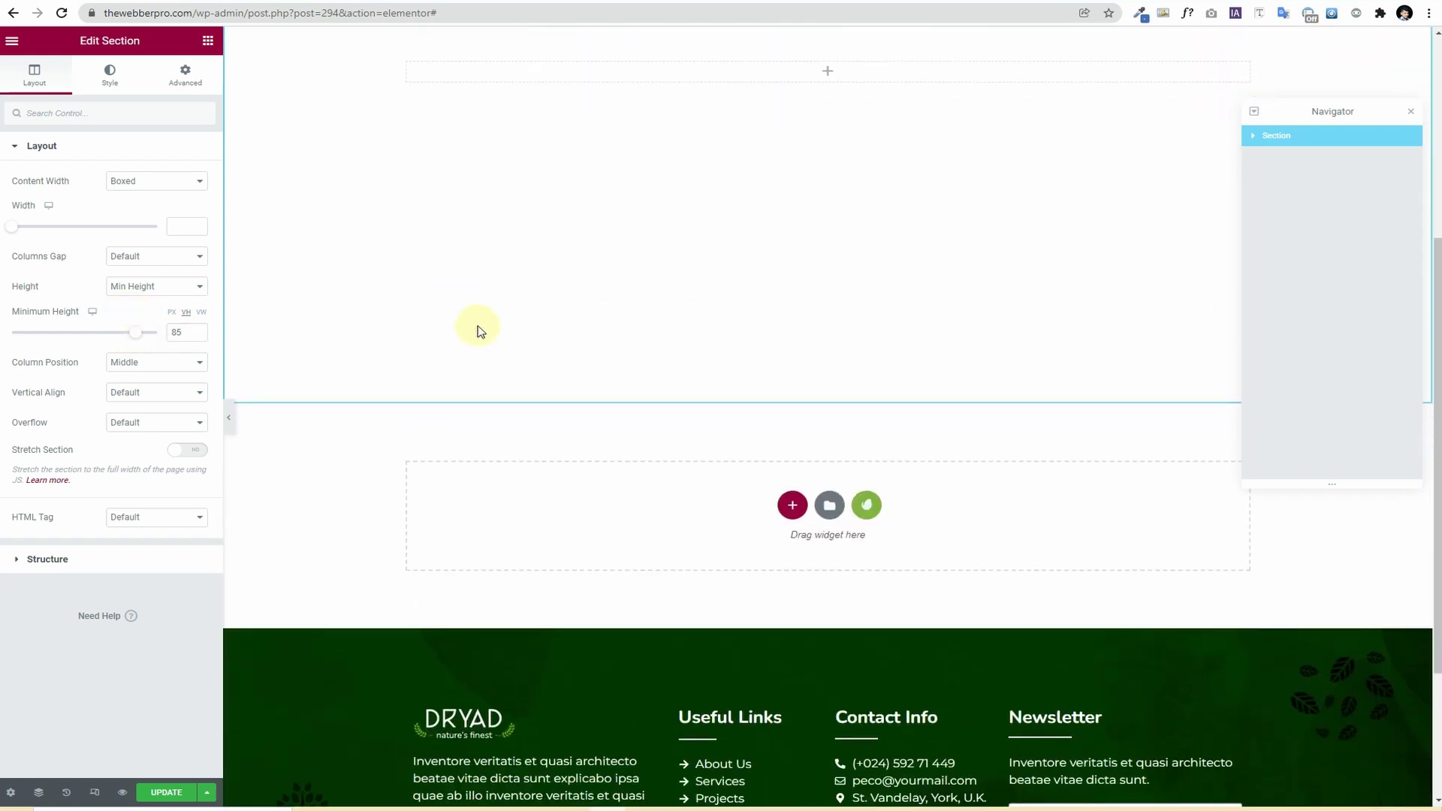
pyautogui.scroll(5, 478, 326)
pyautogui.click(208, 41)
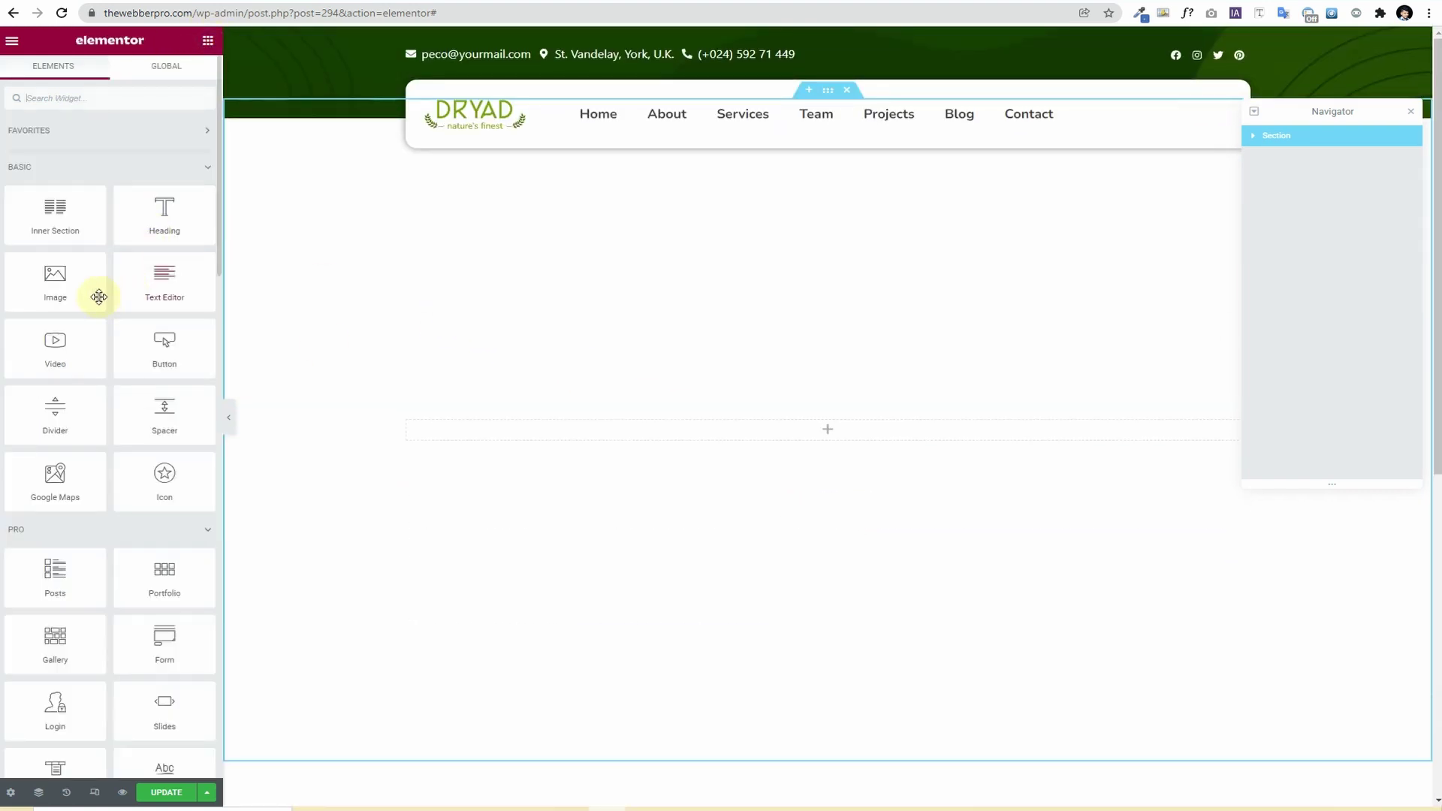
pyautogui.moveTo(97, 293); pyautogui.dragTo(680, 425)
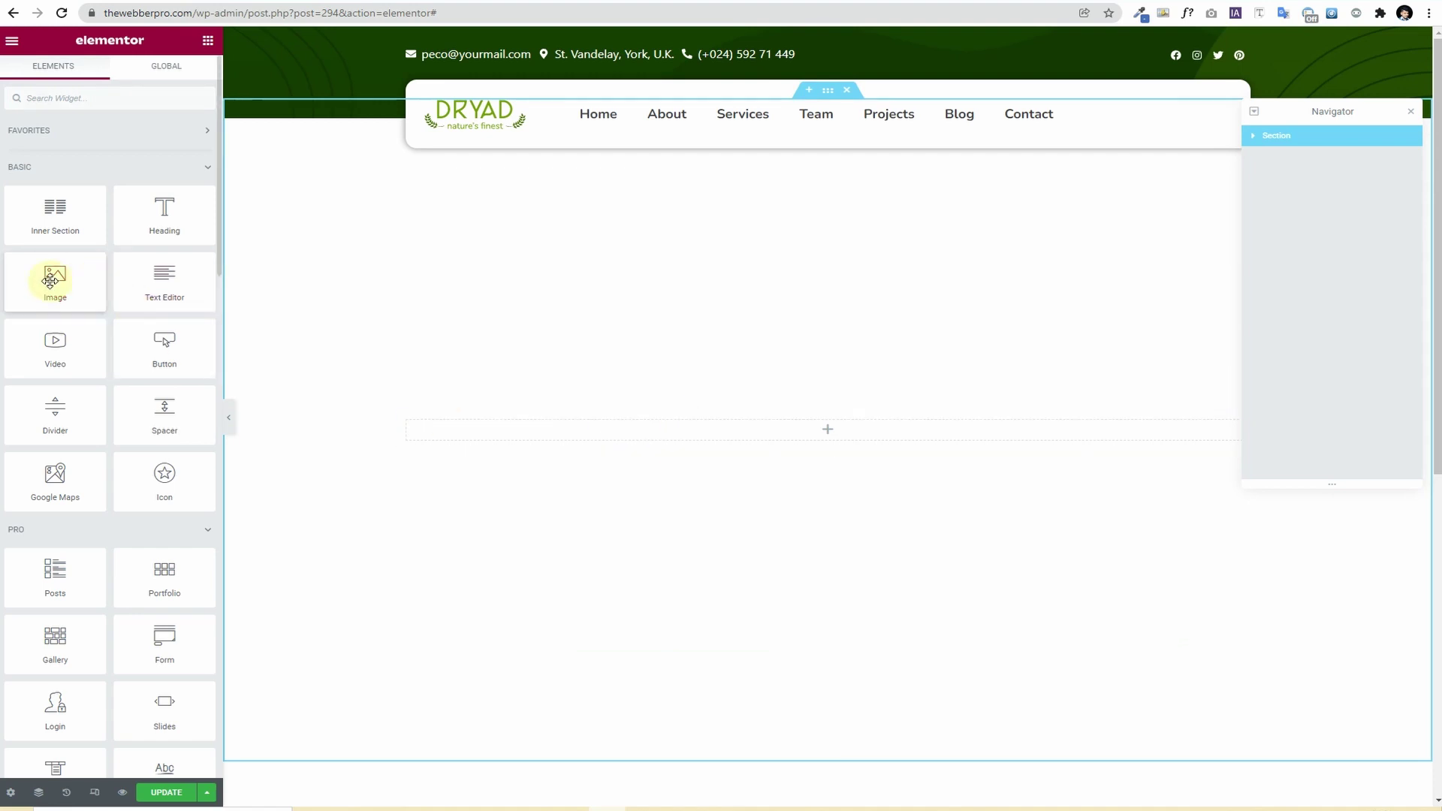
pyautogui.moveTo(52, 280); pyautogui.dragTo(573, 440)
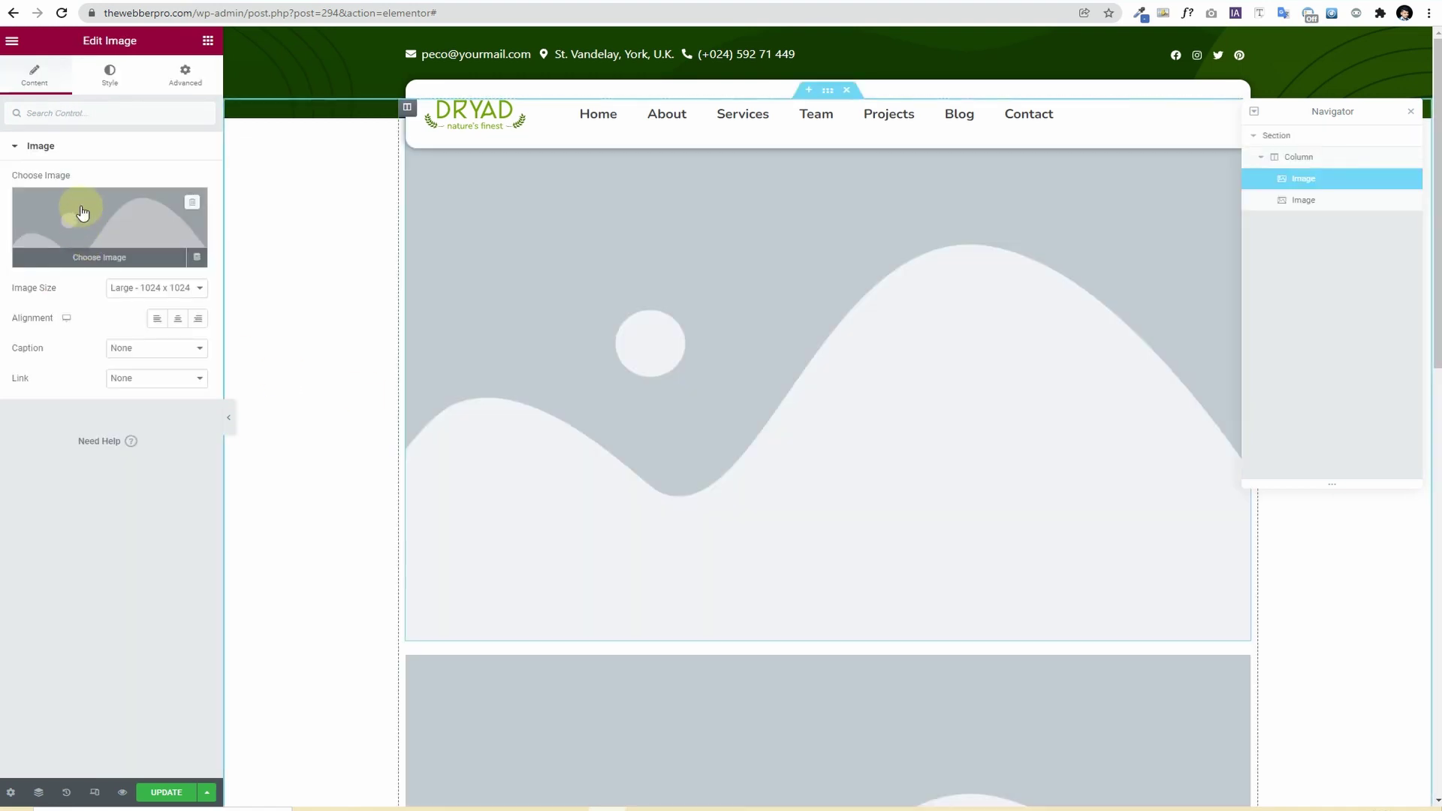
pyautogui.click(78, 207)
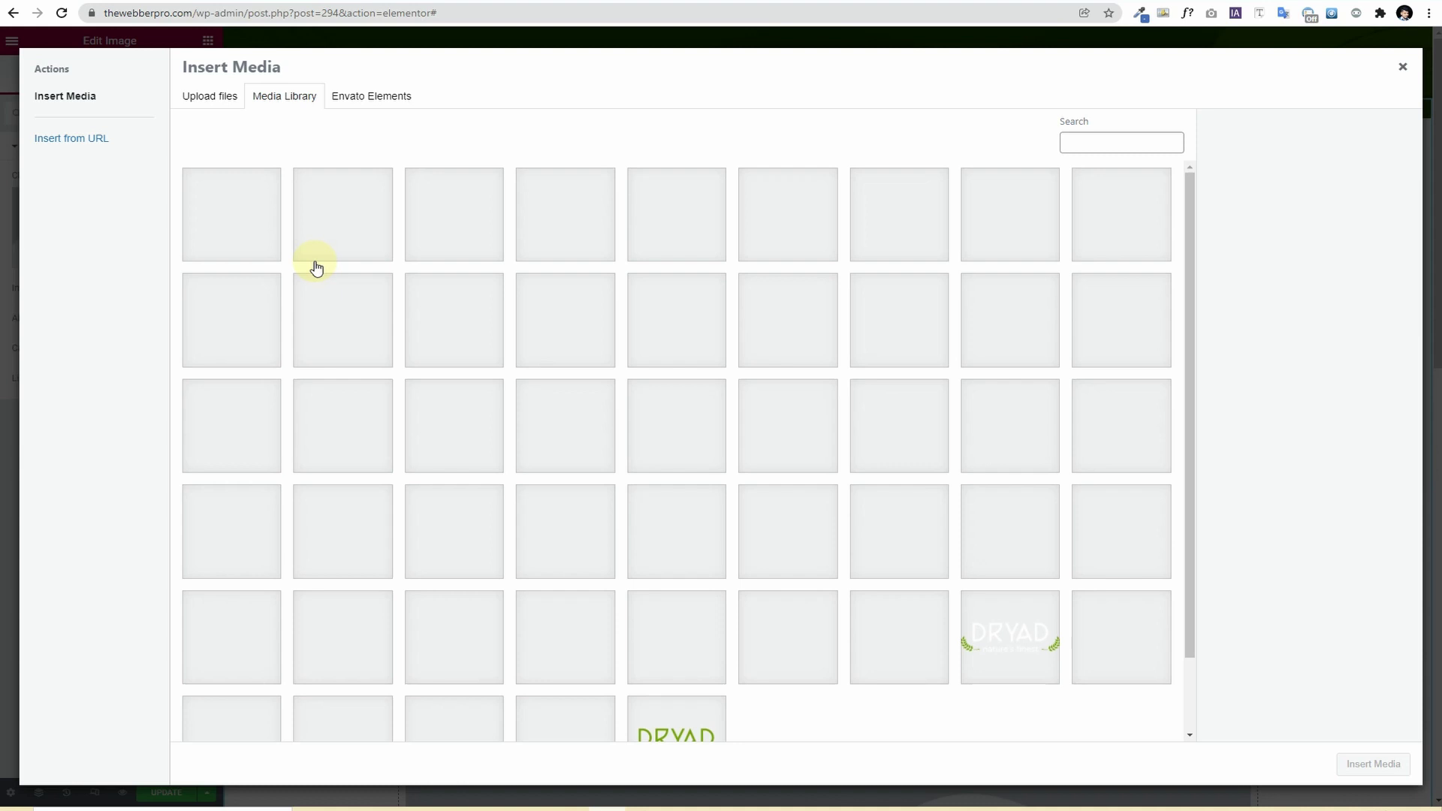
pyautogui.click(233, 213)
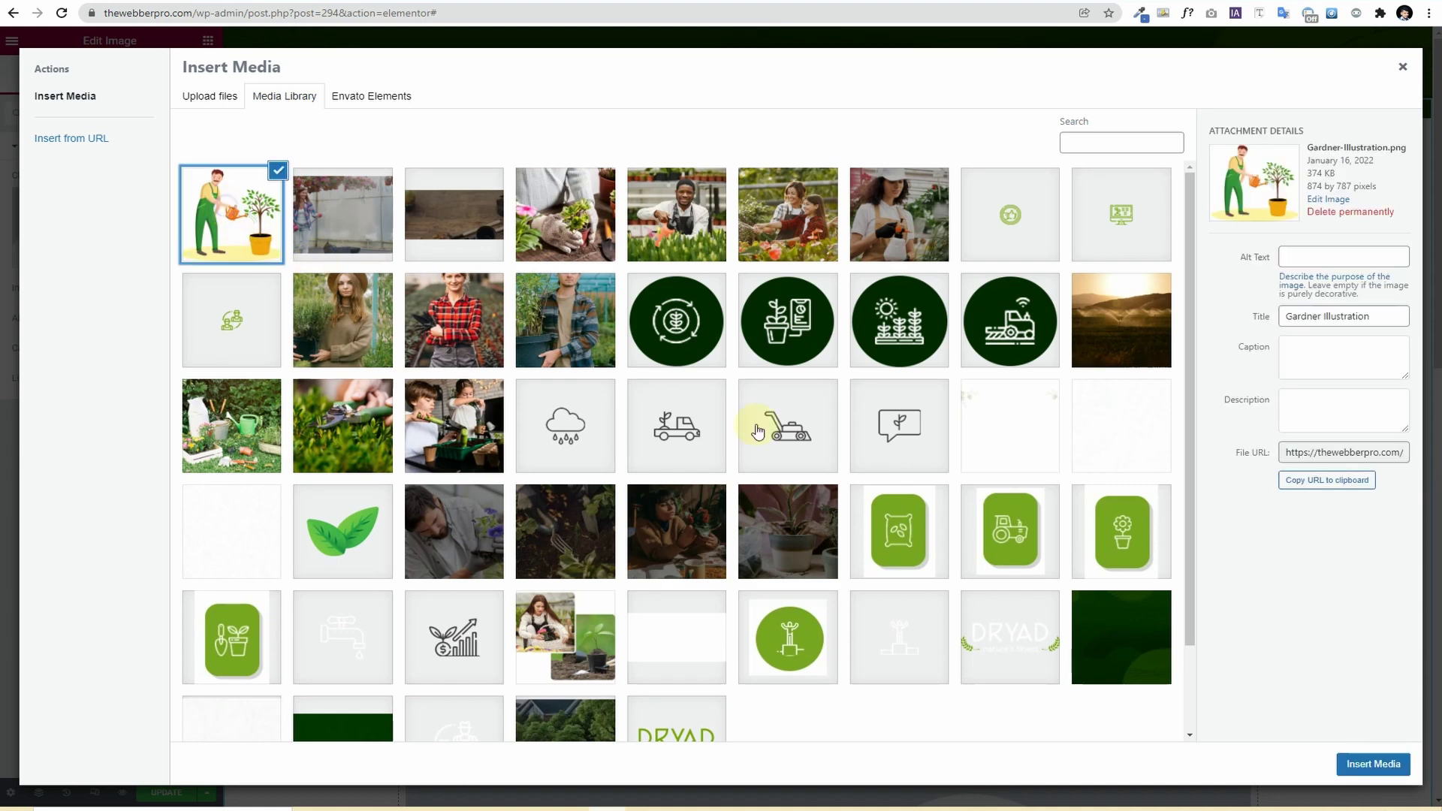
pyautogui.click(1369, 764)
# Step: Delete the second, empty image placeholder
pyautogui.scroll(-3, 820, 419)
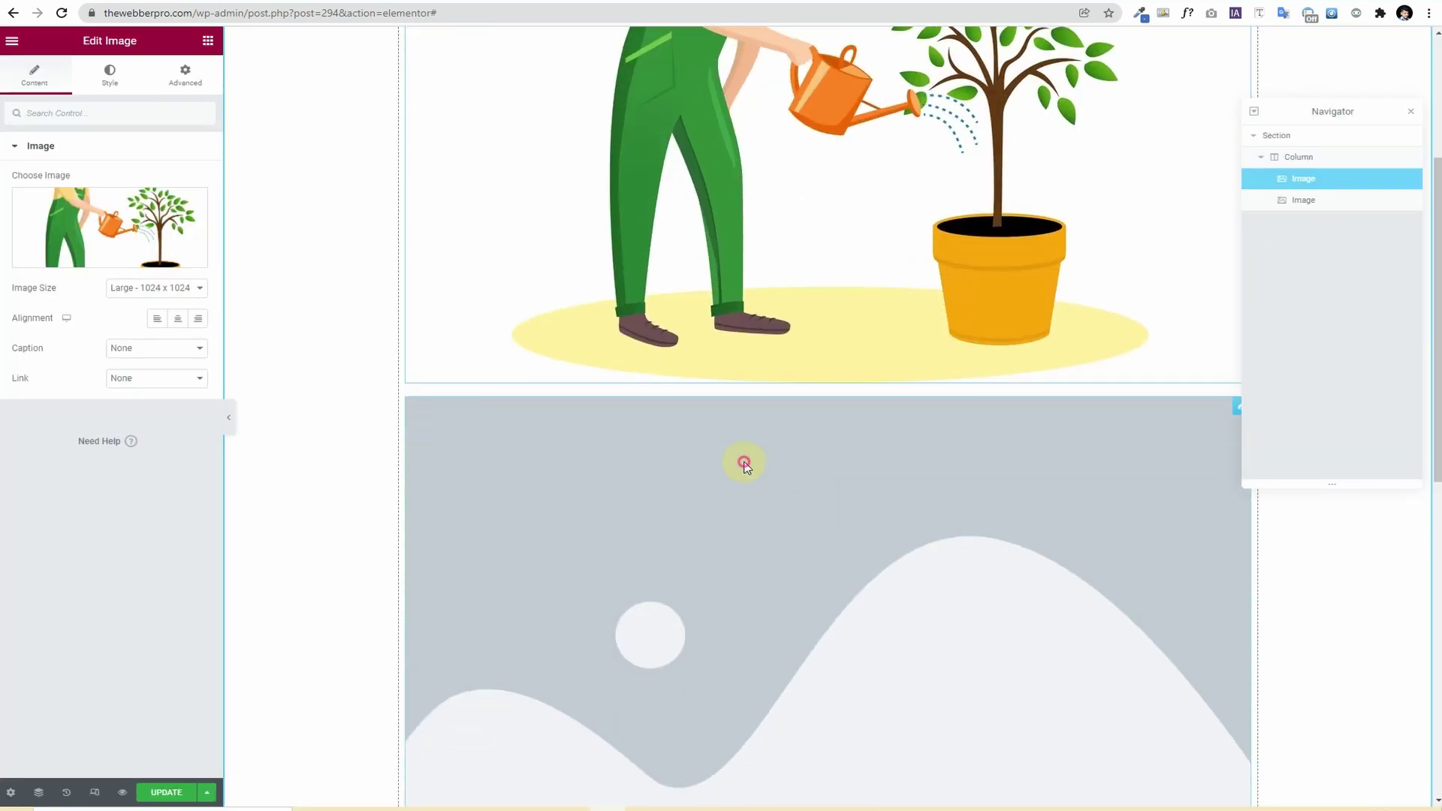
pyautogui.rightClick(745, 462)
pyautogui.click(804, 666)
pyautogui.scroll(5, 650, 461)
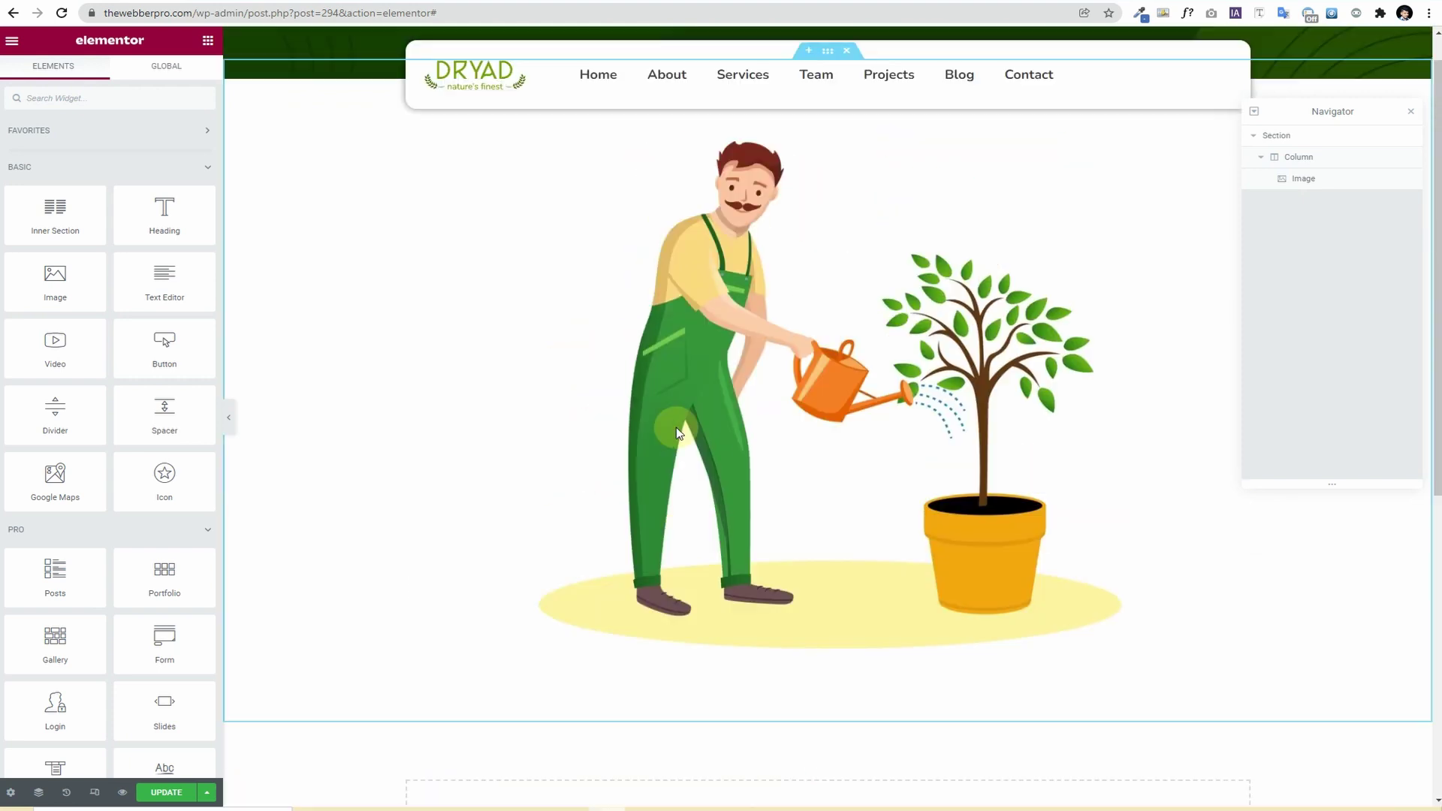
# Step: Select the section and unlink its padding values in the Advanced settings
pyautogui.click(1294, 138)
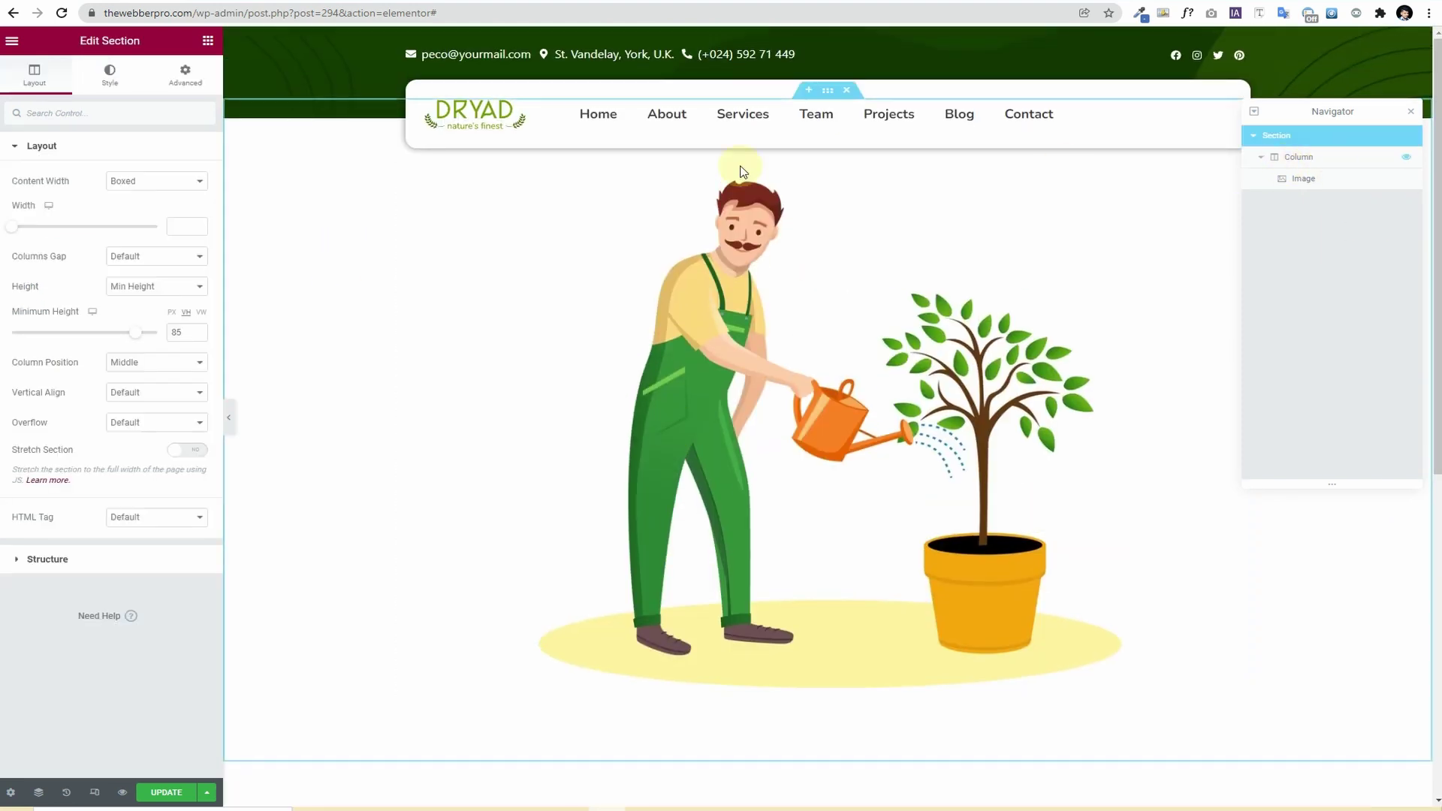
pyautogui.click(186, 72)
pyautogui.click(187, 255)
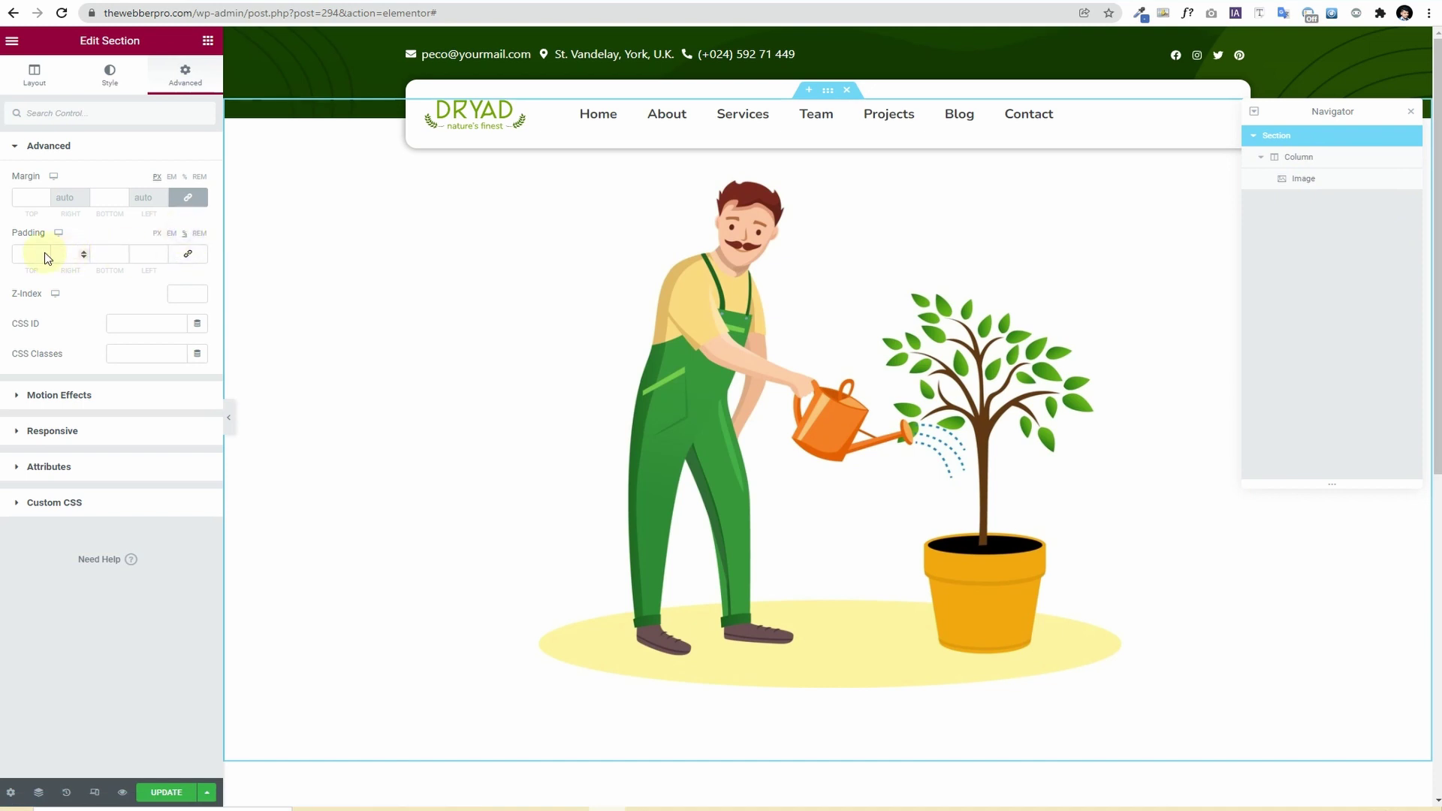
# Step: Set section padding to 5 top and bottom, with left and right at 0
pyautogui.scroll(15, 45, 256)
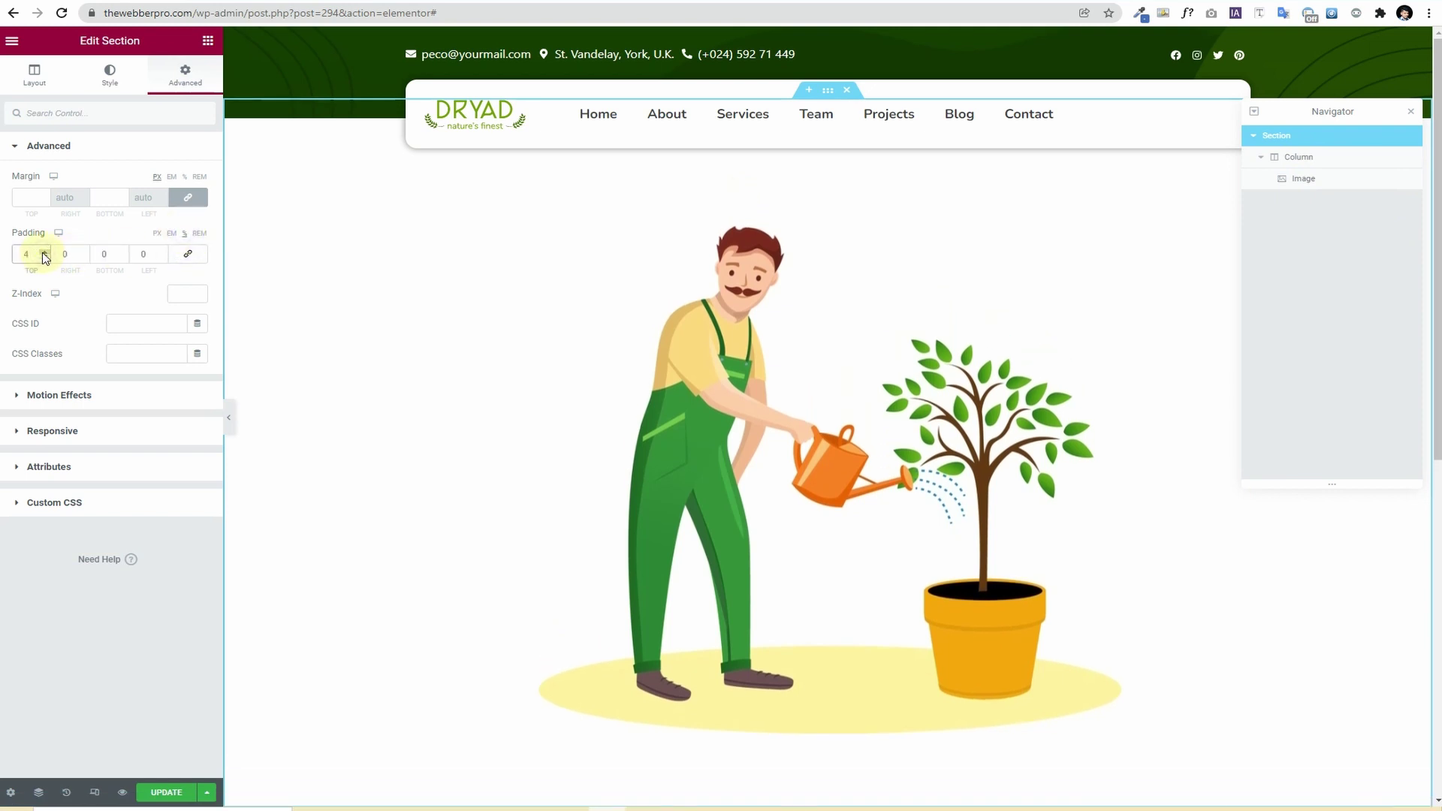
pyautogui.click(123, 254)
pyautogui.scroll(2, 124, 256)
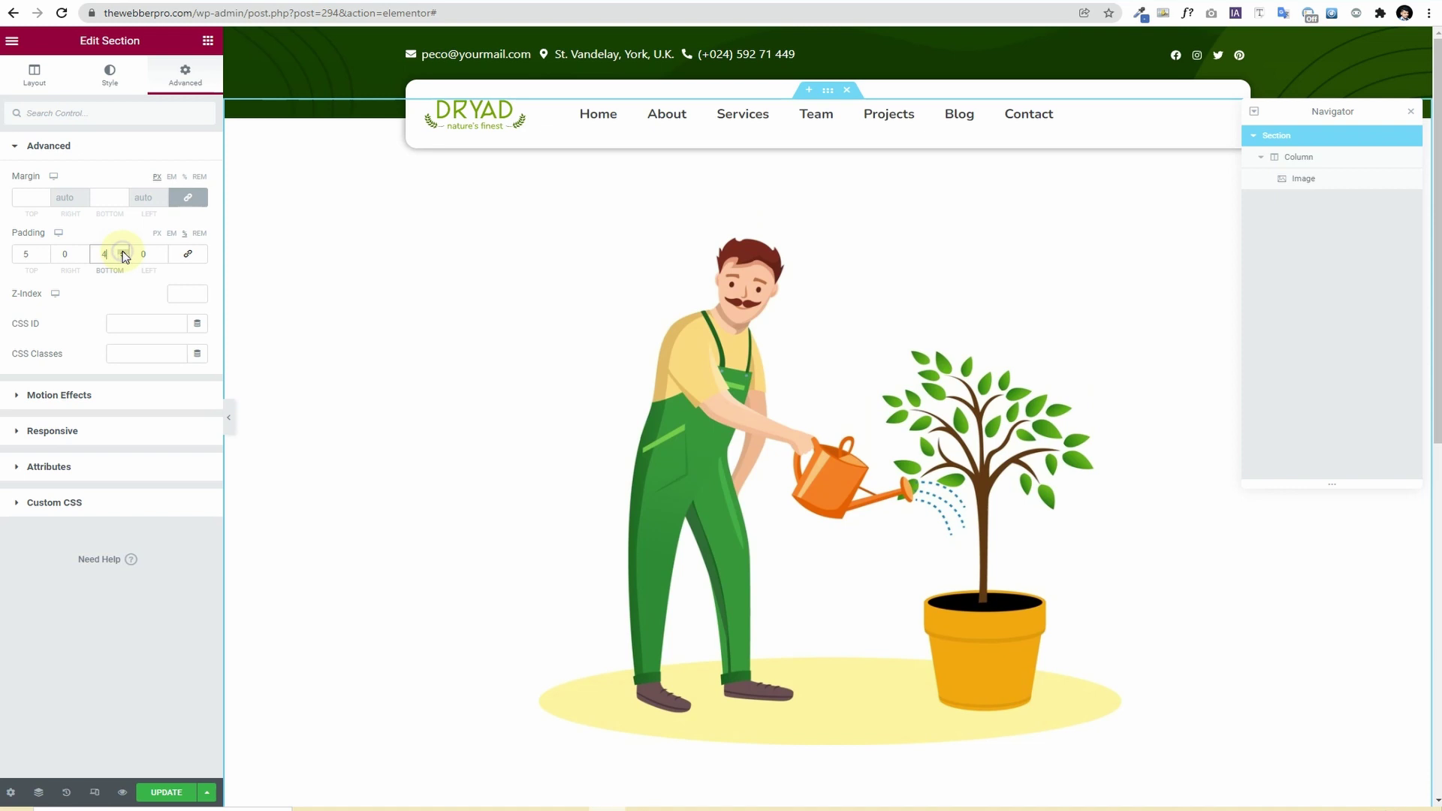
pyautogui.scroll(-5, 608, 492)
pyautogui.scroll(5, 609, 492)
pyautogui.click(1410, 111)
pyautogui.scroll(-4, 555, 406)
pyautogui.scroll(3, 554, 411)
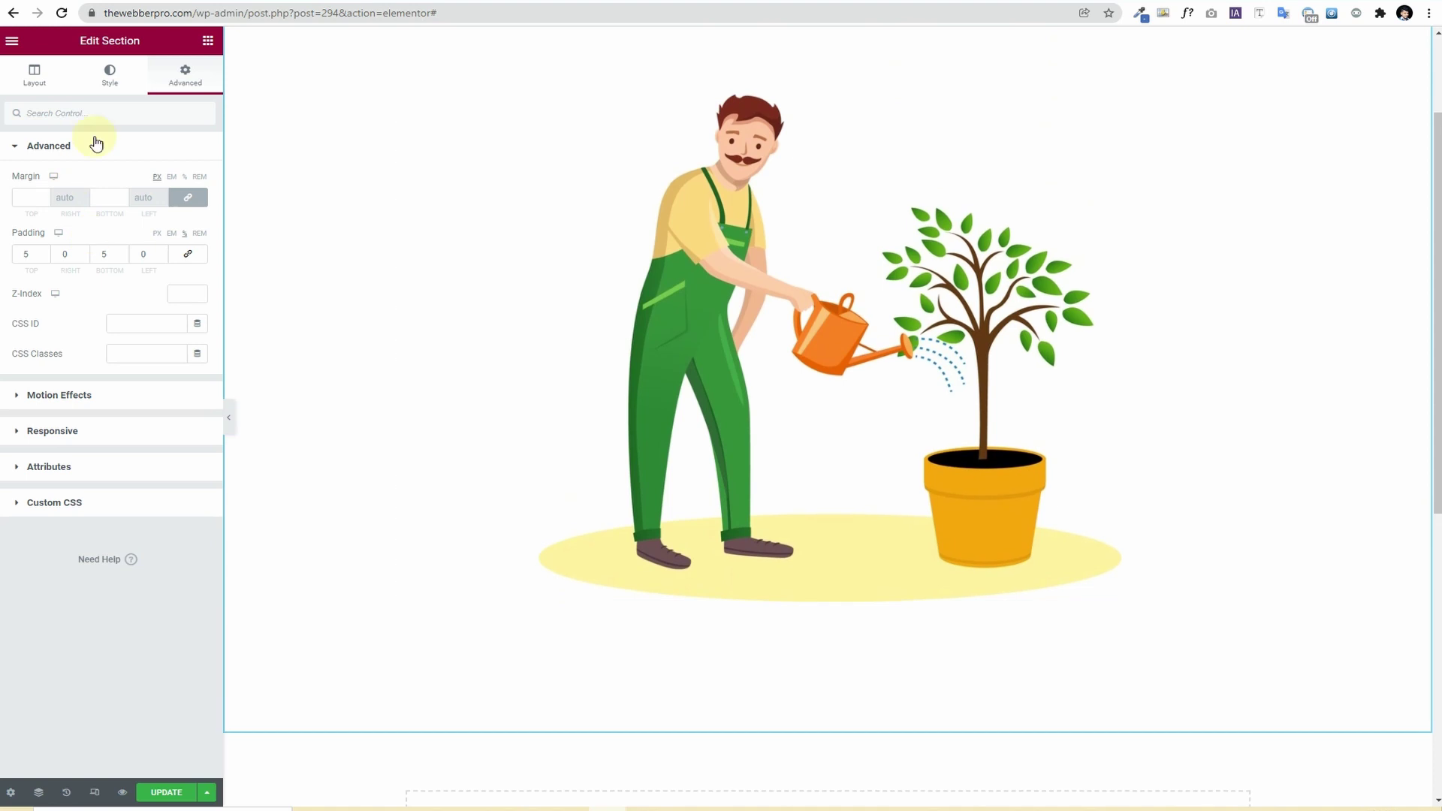
# Step: Add two Heading widgets below the gardener illustration and centre-align both
pyautogui.click(207, 41)
pyautogui.moveTo(165, 215); pyautogui.dragTo(475, 561)
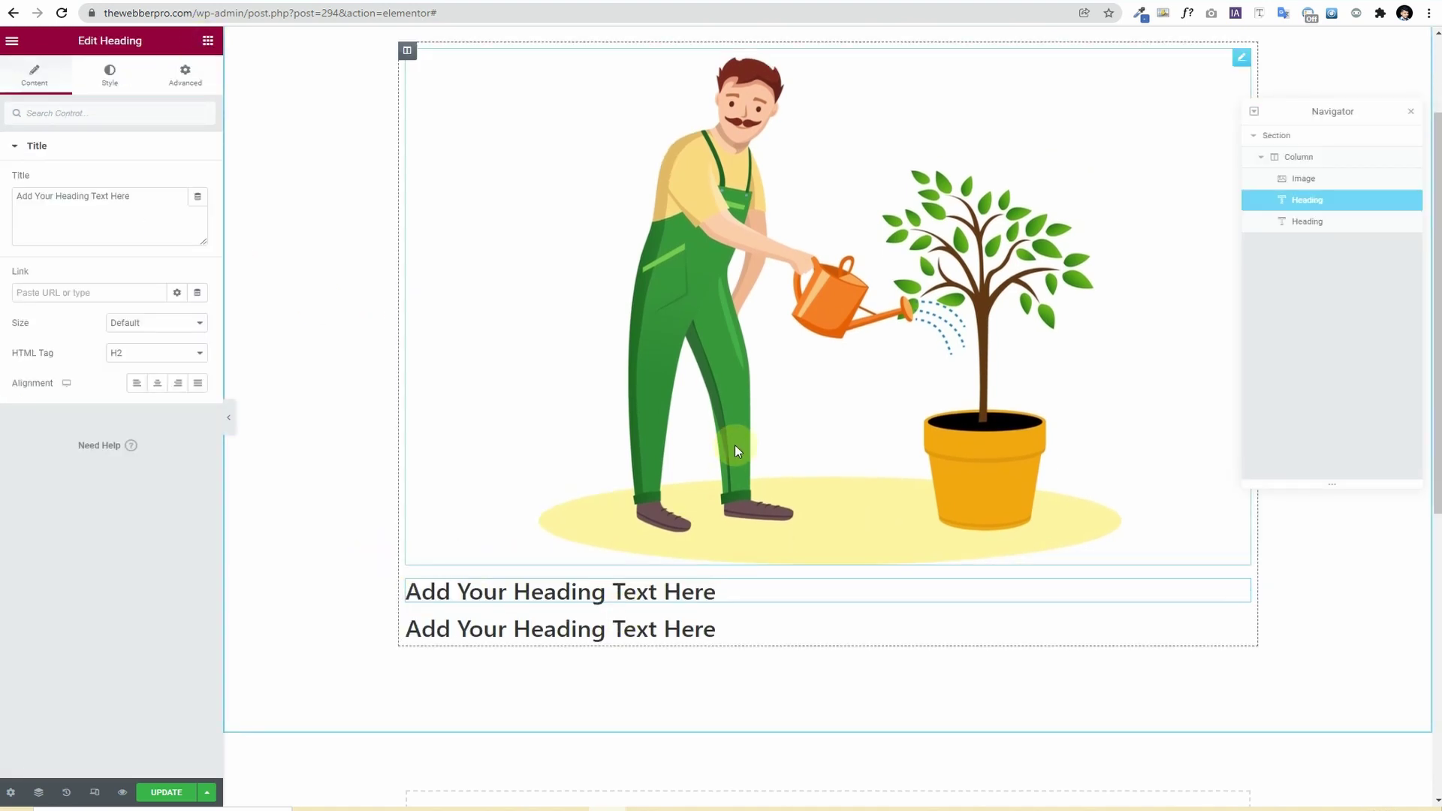
pyautogui.scroll(2, 736, 444)
pyautogui.scroll(-3, 736, 448)
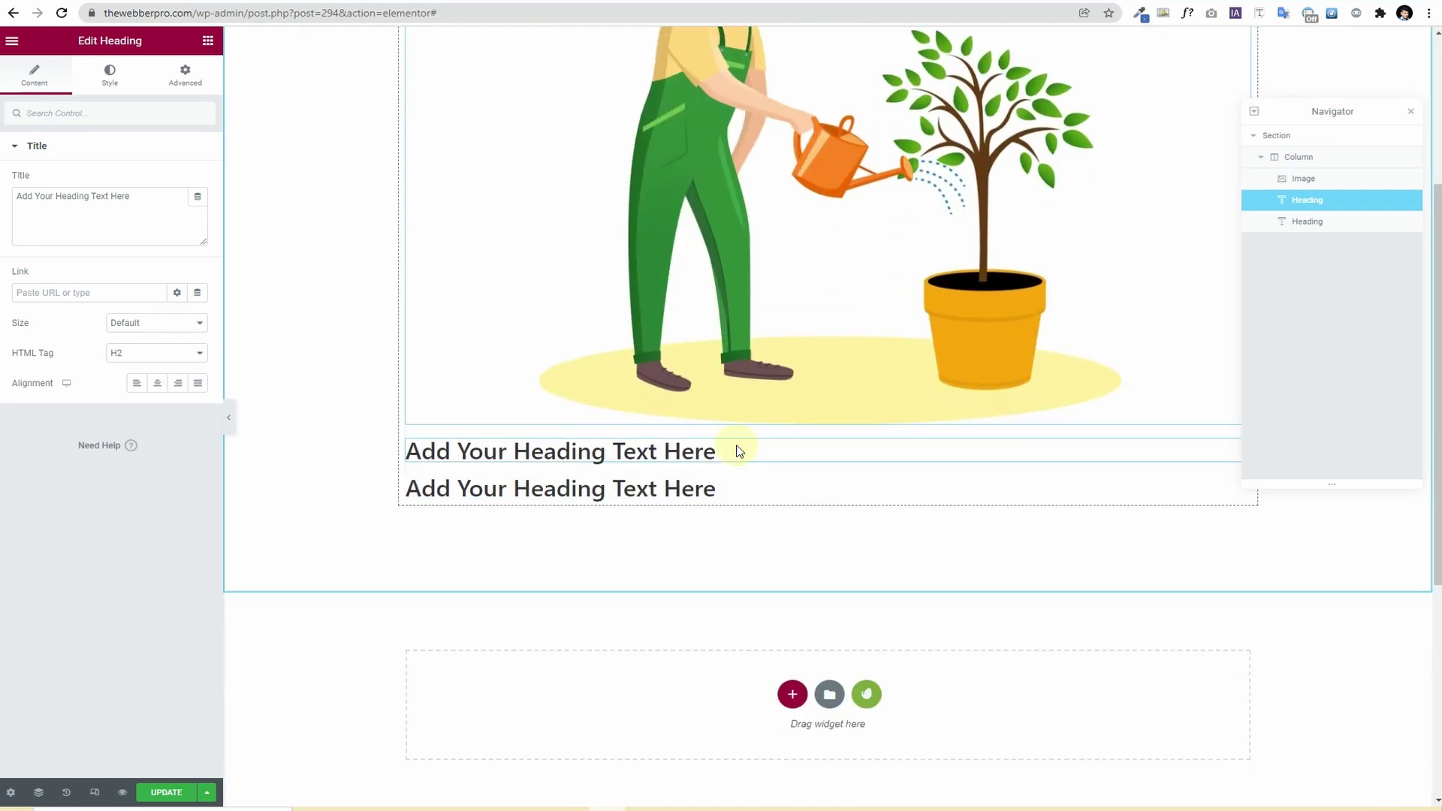
pyautogui.click(157, 383)
pyautogui.click(741, 493)
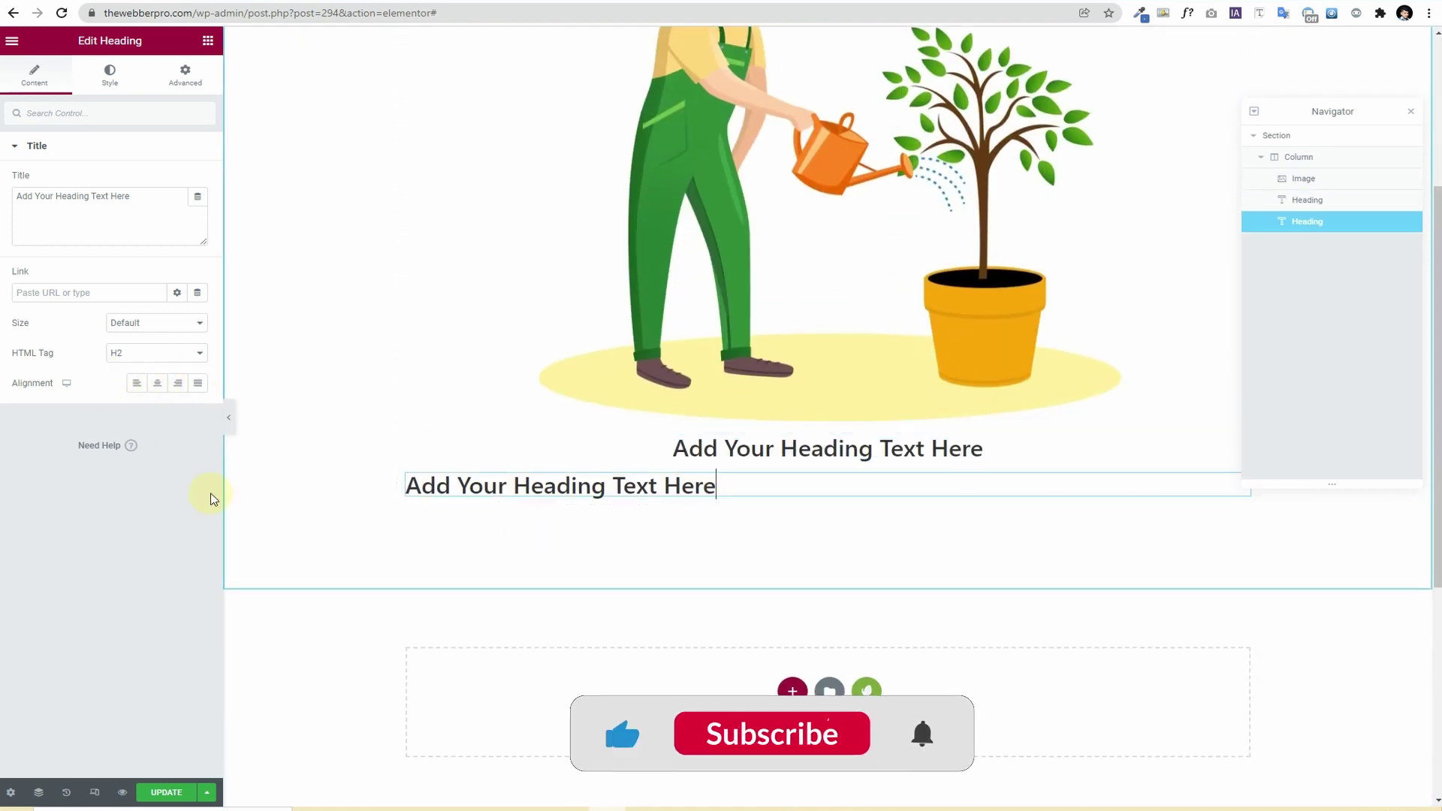
pyautogui.click(154, 385)
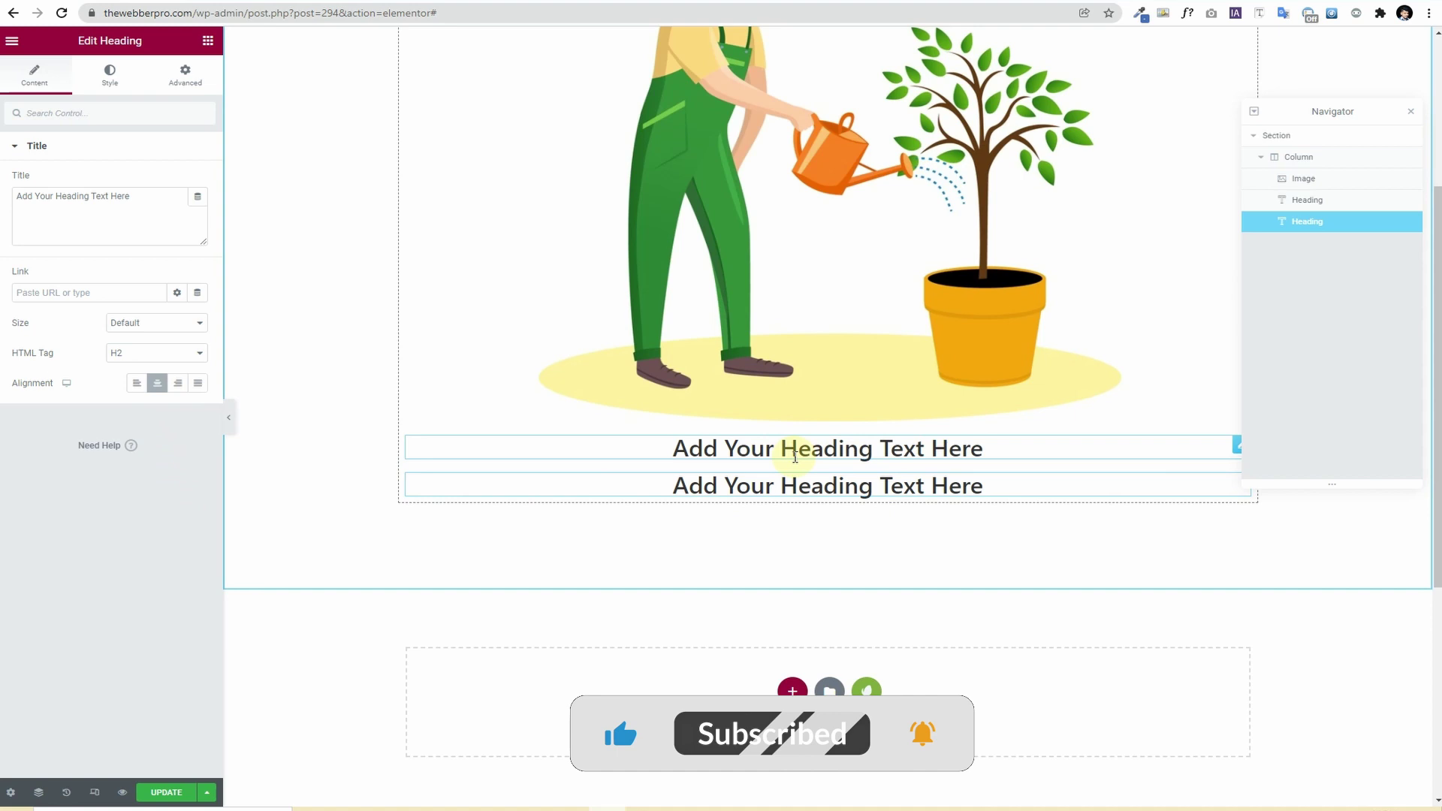
pyautogui.click(789, 449)
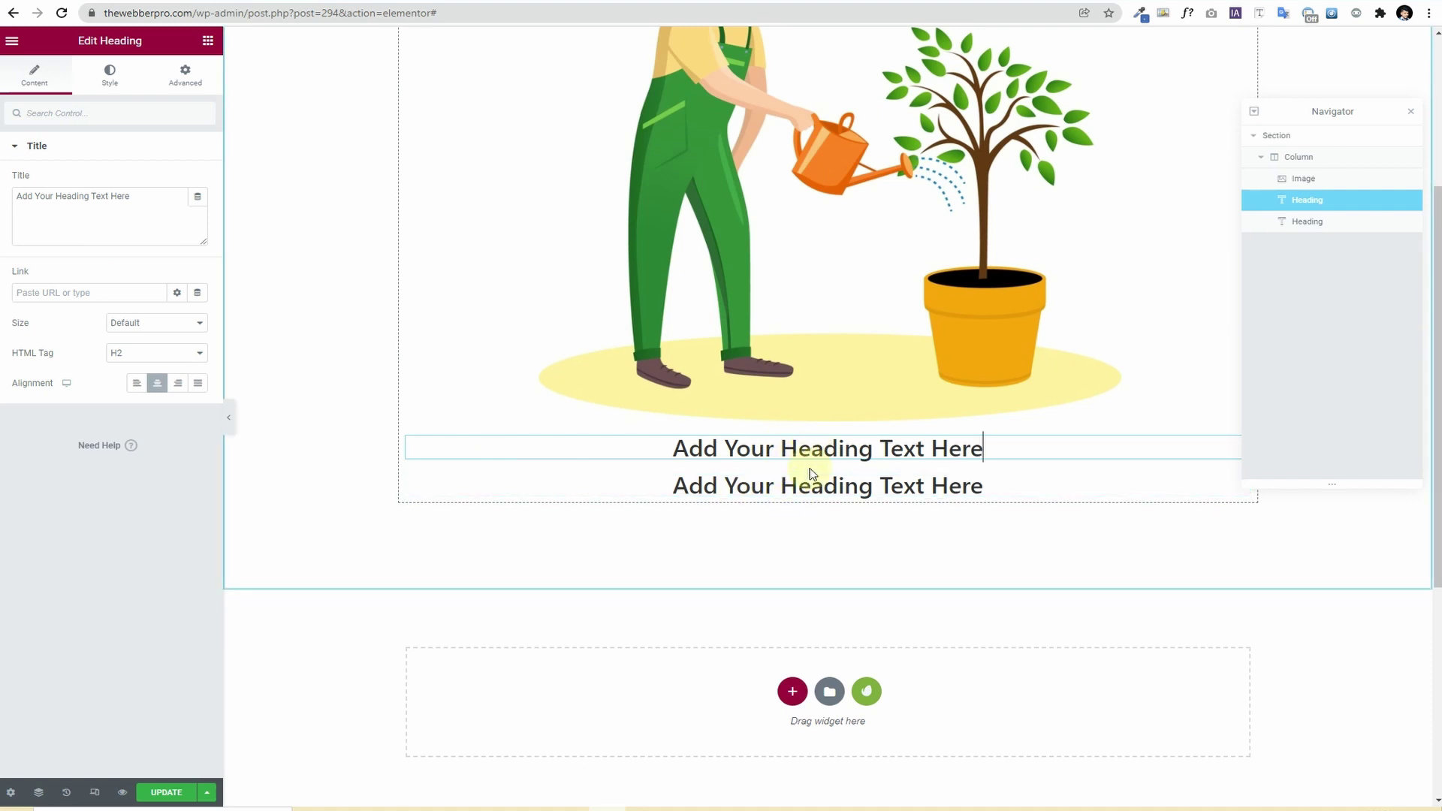
# Step: Replace the first heading's placeholder with 'Thankyou for Reaching Us Out.'
pyautogui.moveTo(148, 194); pyautogui.dragTo(2, 198)
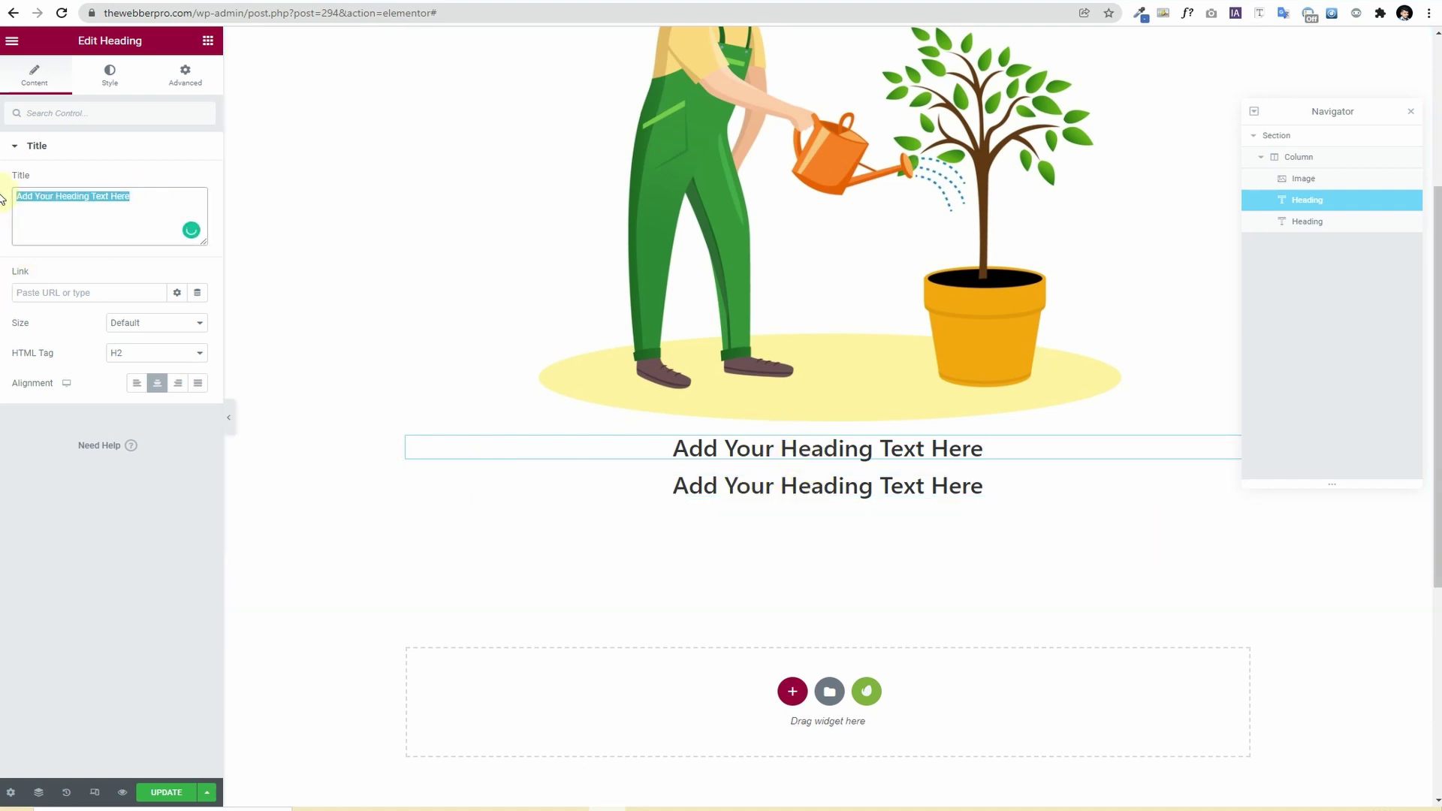
pyautogui.write('Th')
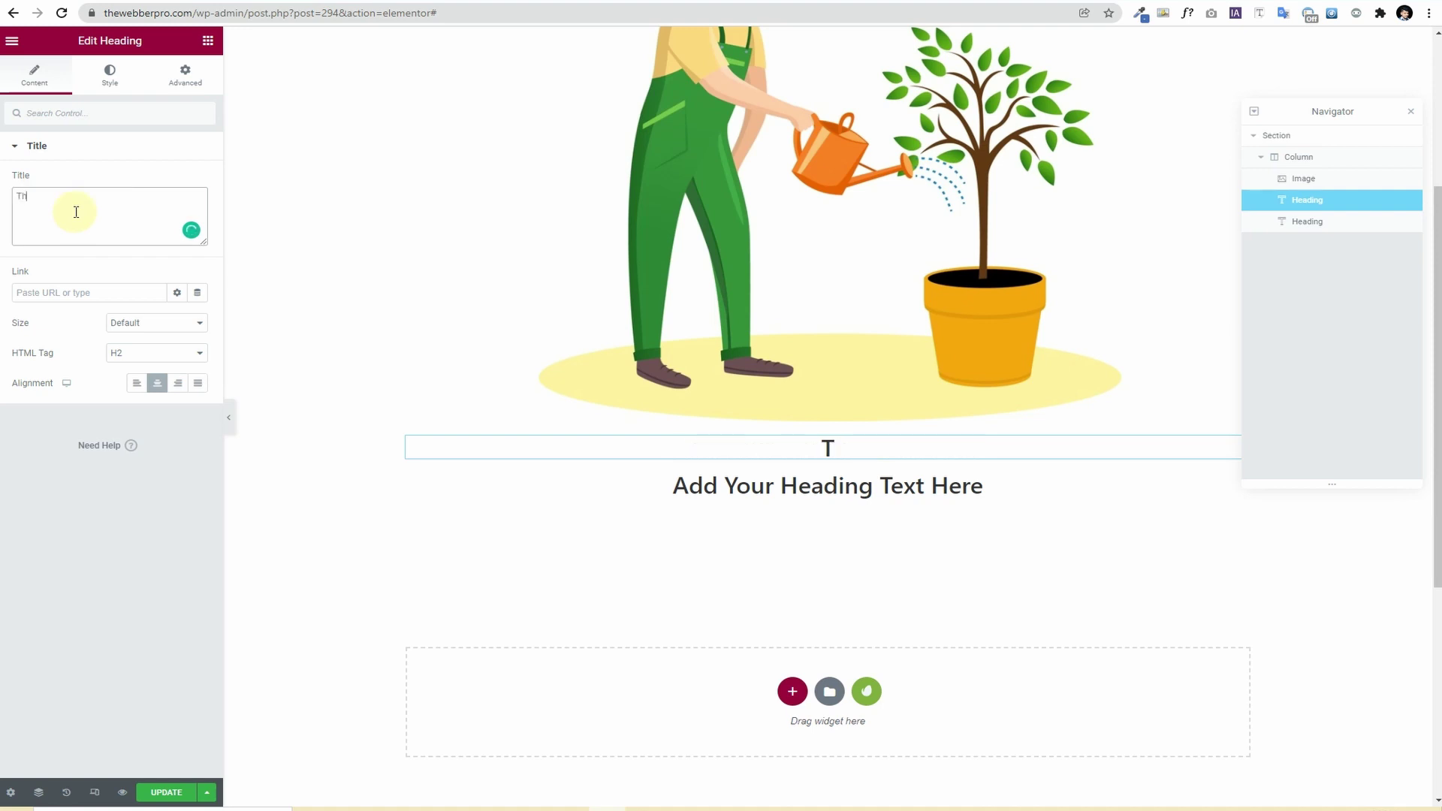
pyautogui.write('ankyouf f')
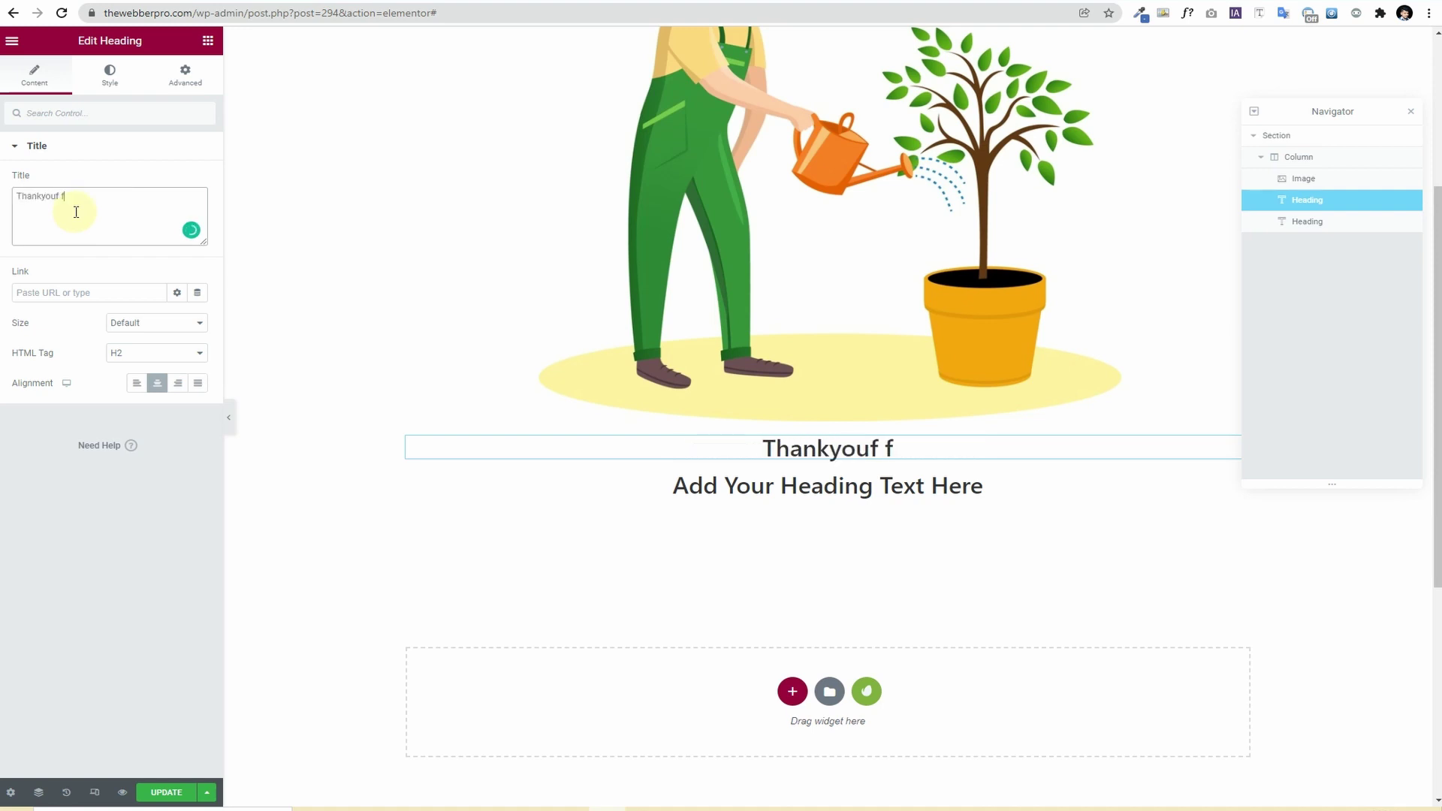
pyautogui.press('BackSpace')
pyautogui.press('BackSpace')
pyautogui.press('BackSpace')
pyautogui.write('fpor')
pyautogui.press('BackSpace')
pyautogui.press('BackSpace')
pyautogui.press('BackSpace')
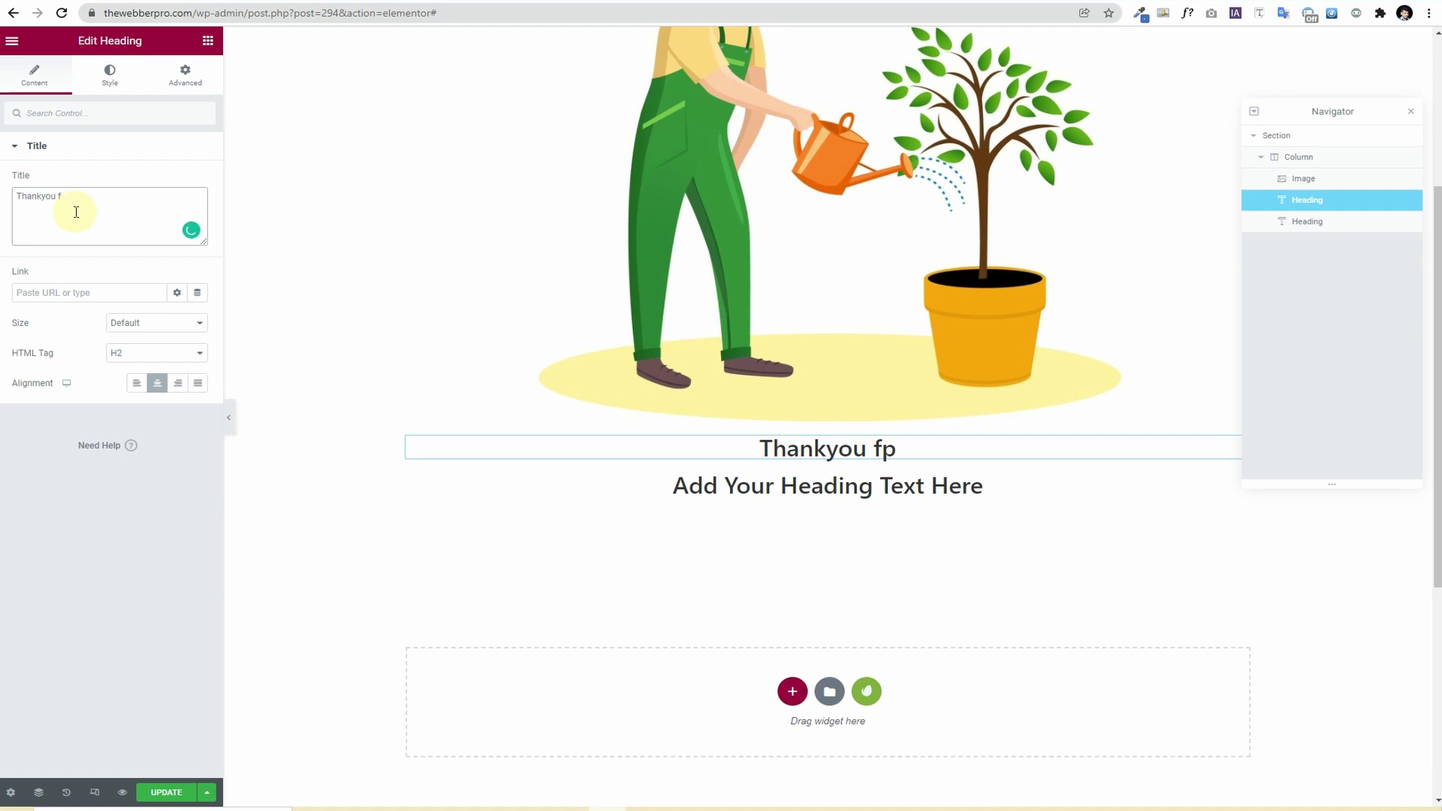
pyautogui.write('or Reacjom')
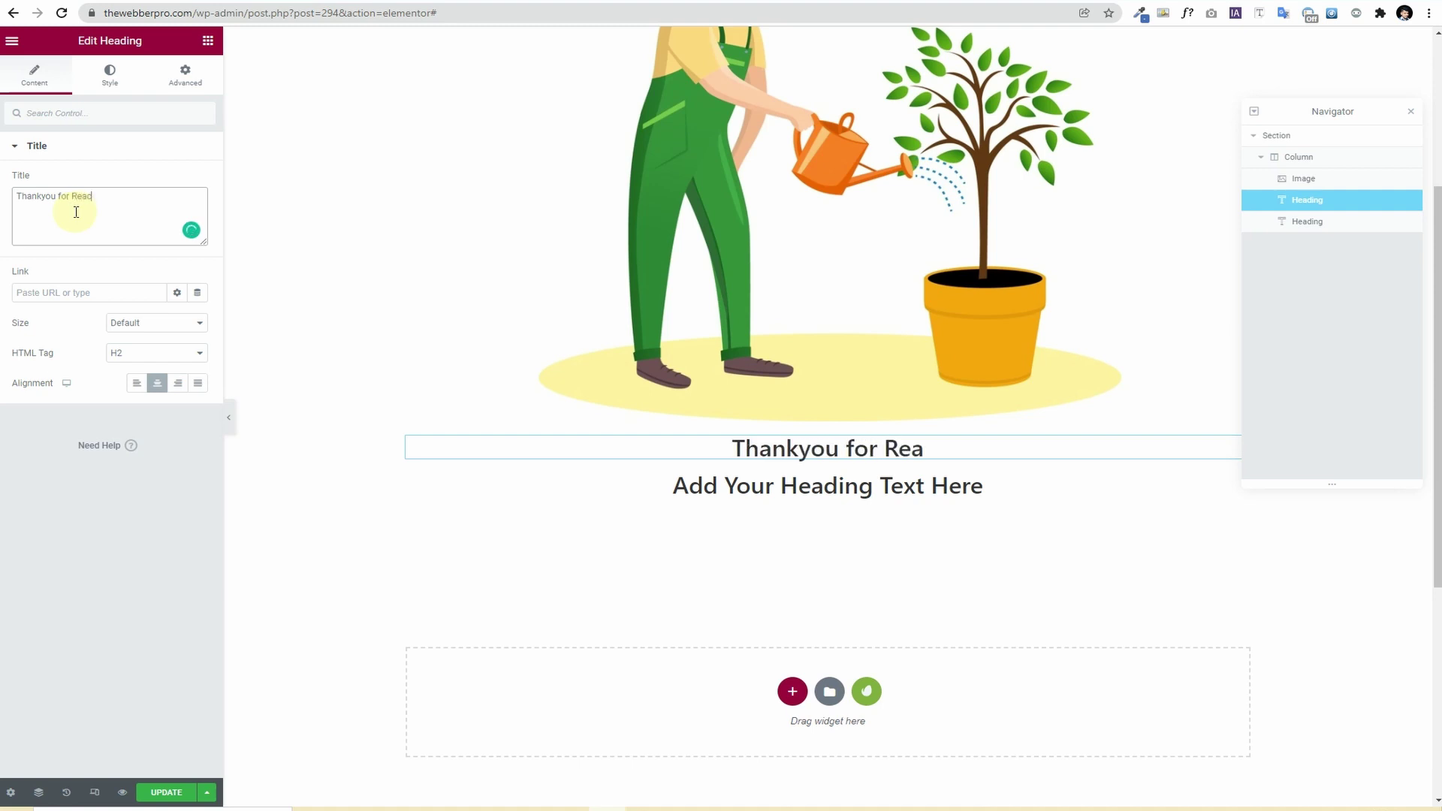
pyautogui.press('BackSpace')
pyautogui.press('BackSpace')
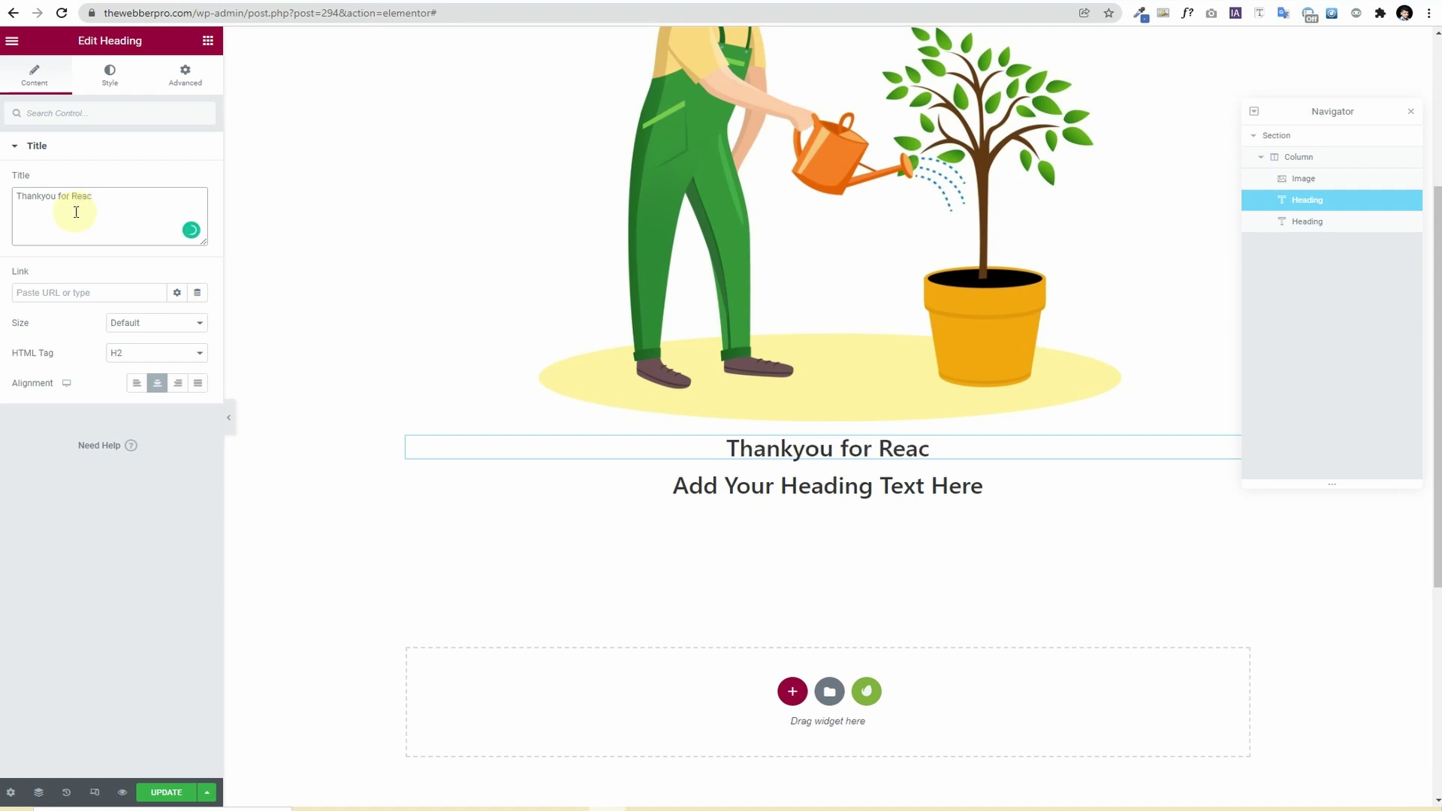
pyautogui.write('hing Us ')
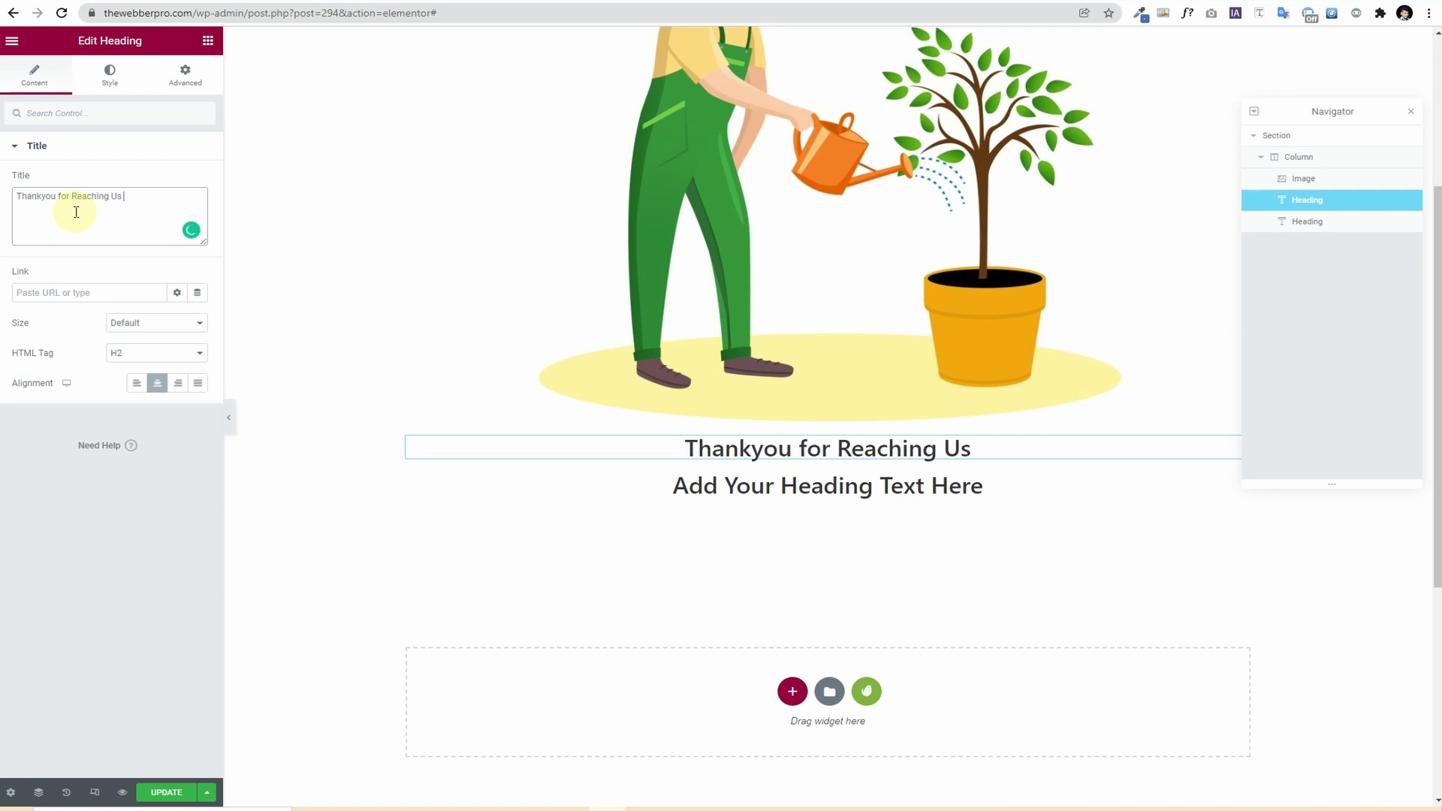
pyautogui.write('Out.')
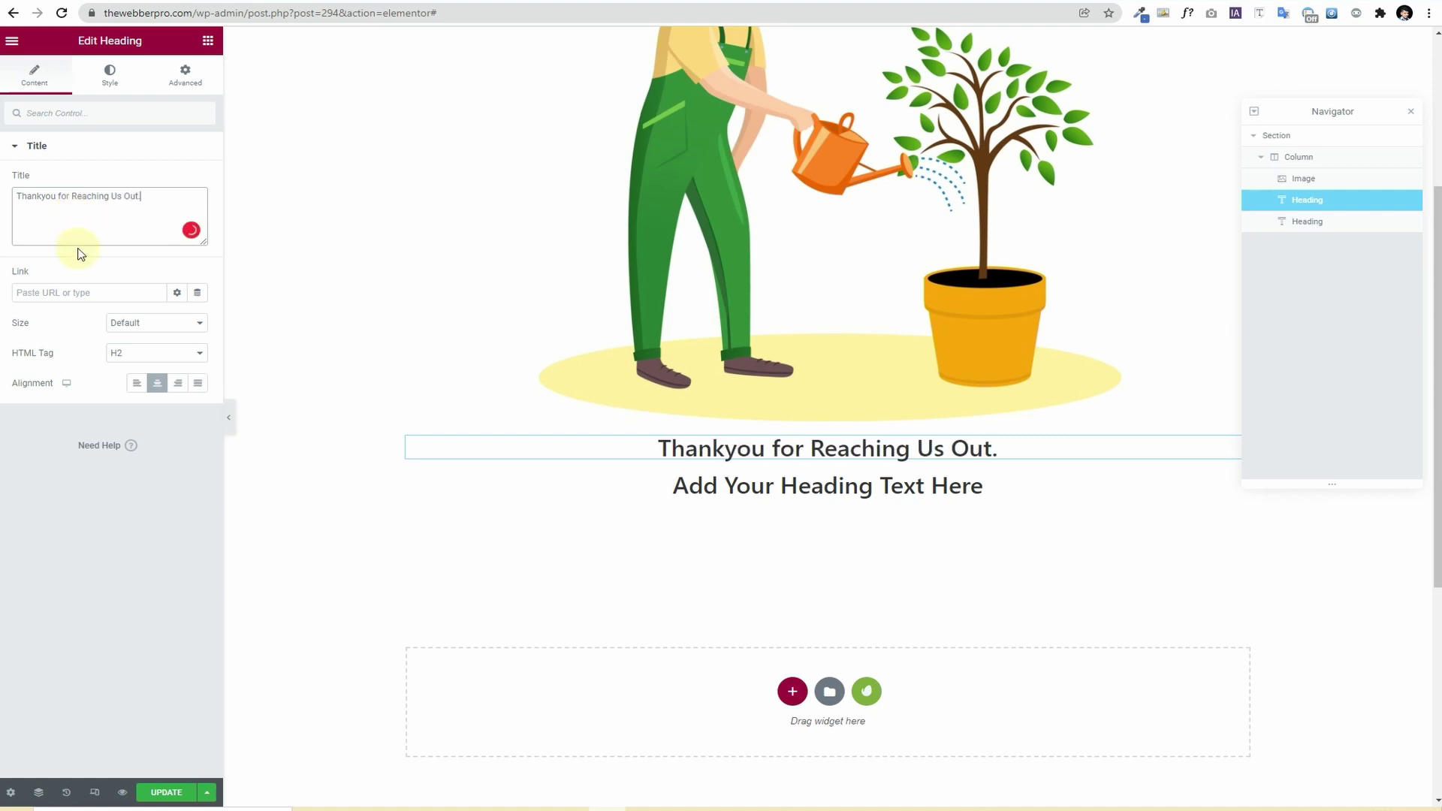
pyautogui.click(839, 484)
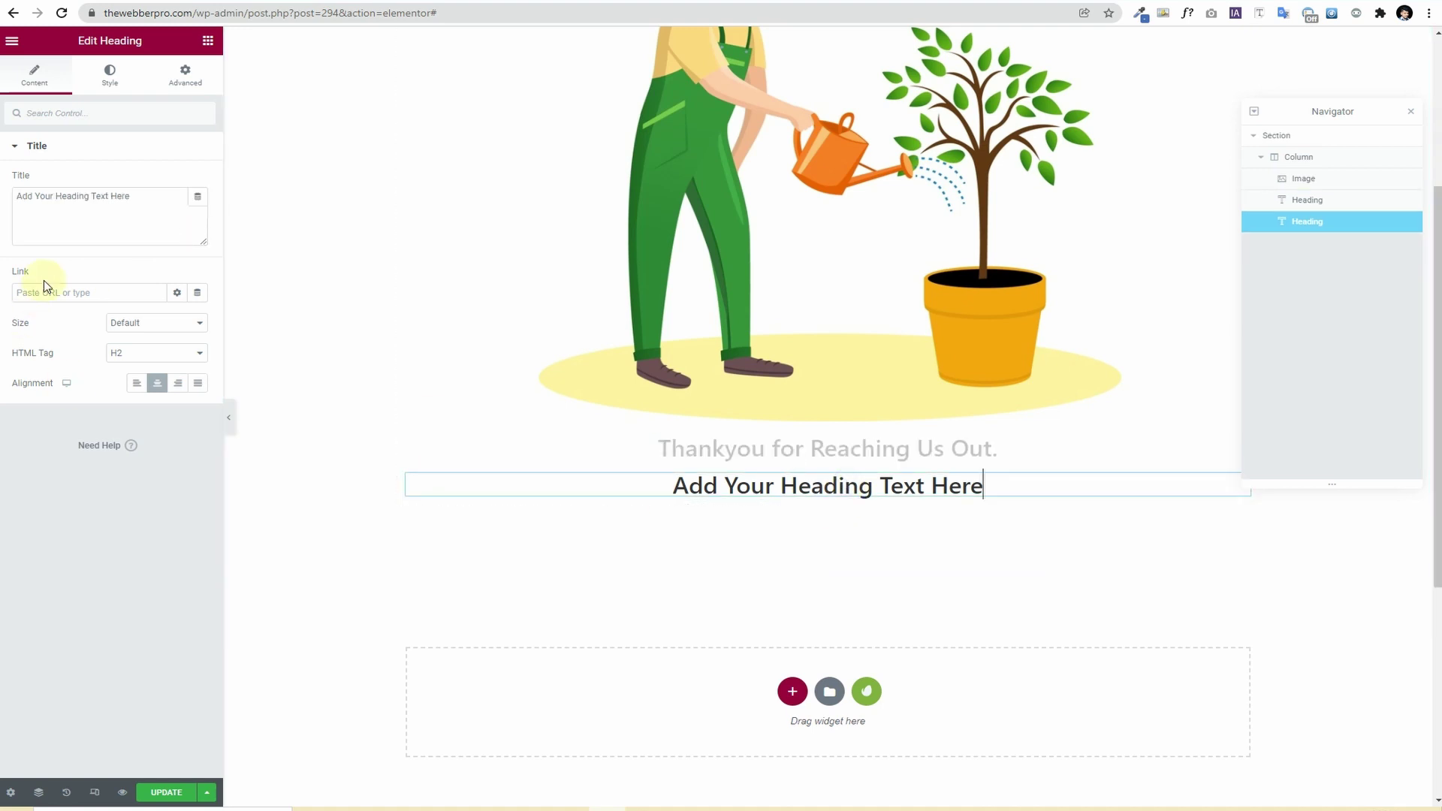
# Step: Change the second heading's text to 'We will Get Back to You Shortly.' with proper capitals
pyautogui.tripleClick(74, 227)
pyautogui.write('WE')
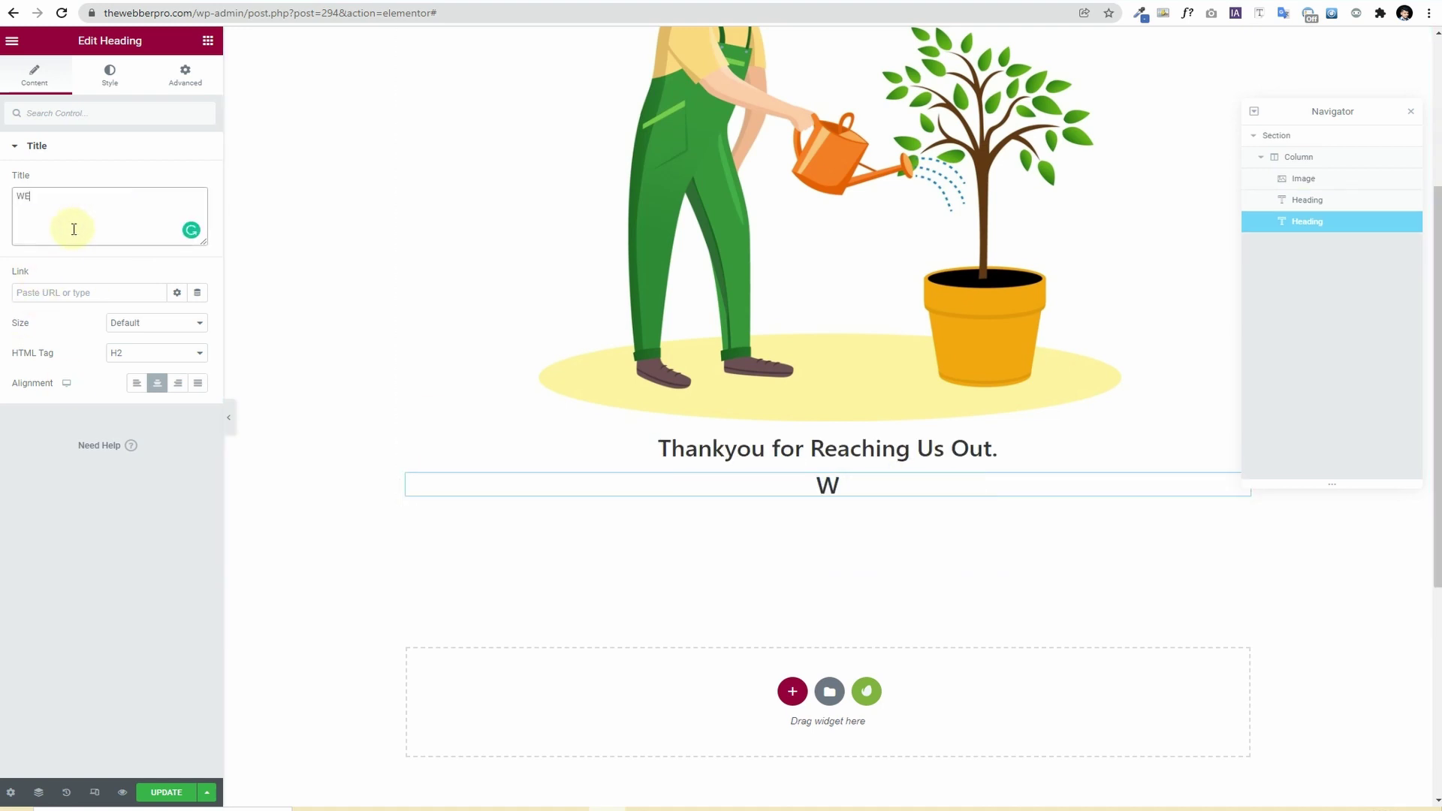
pyautogui.write(' will get')
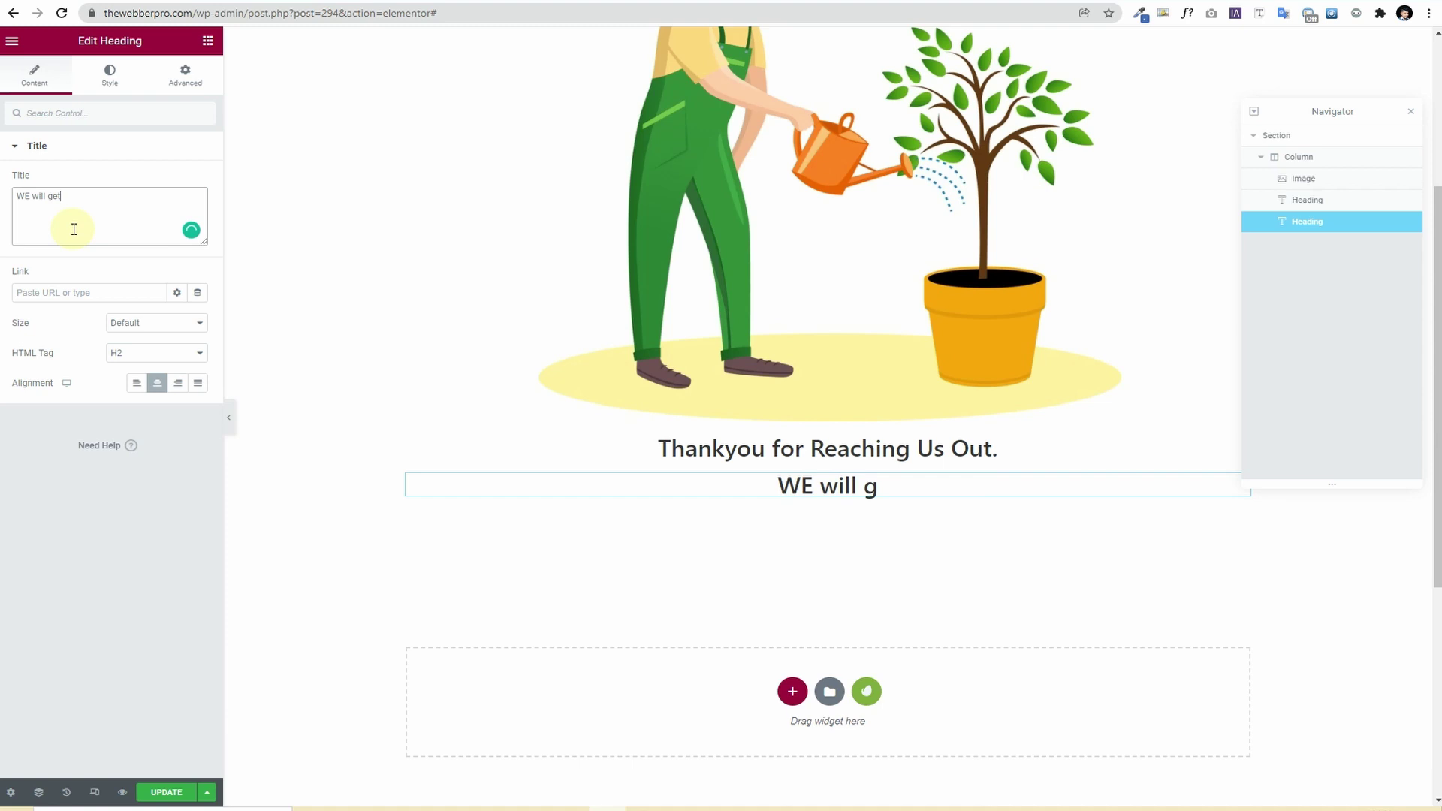
pyautogui.write(' back to y')
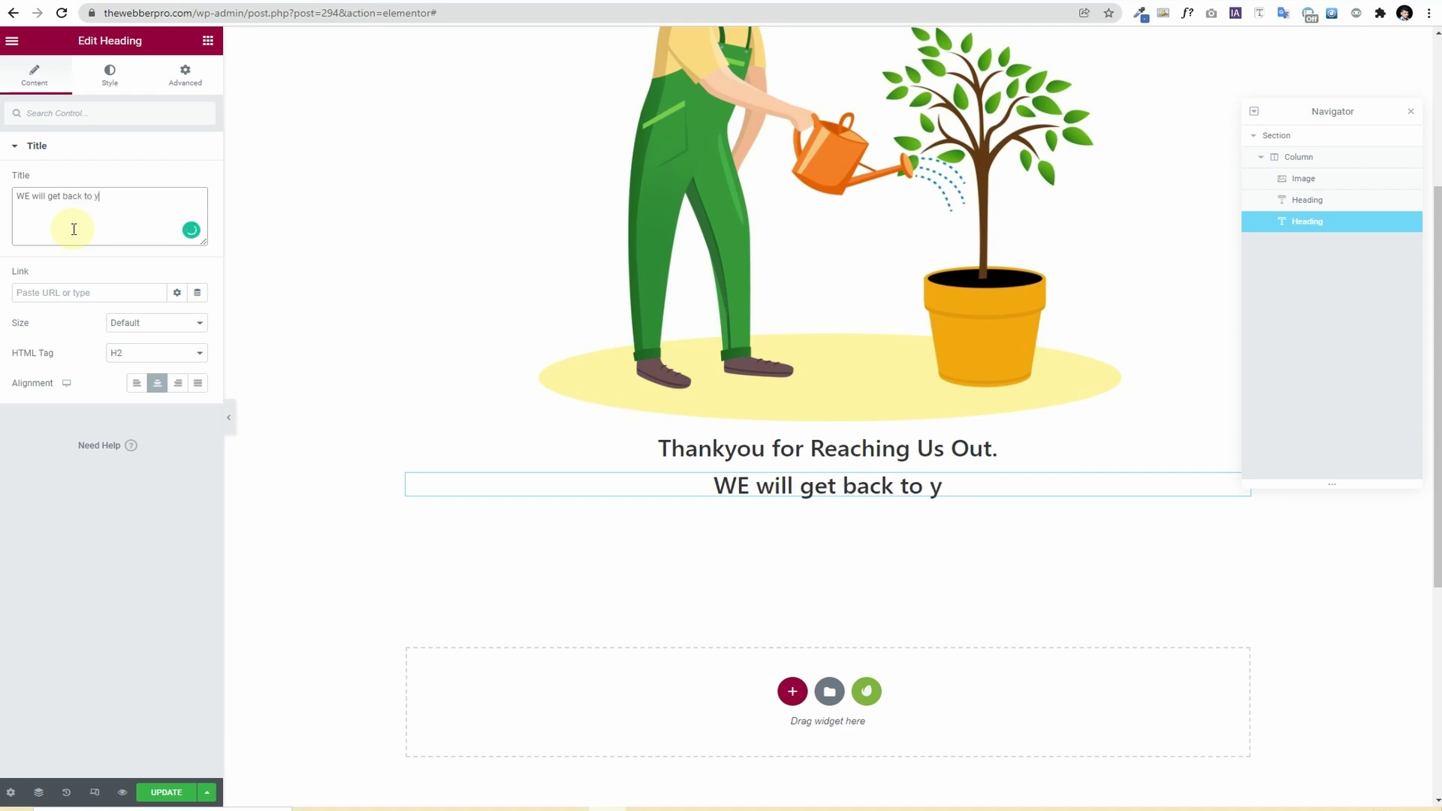
pyautogui.write('ou soon')
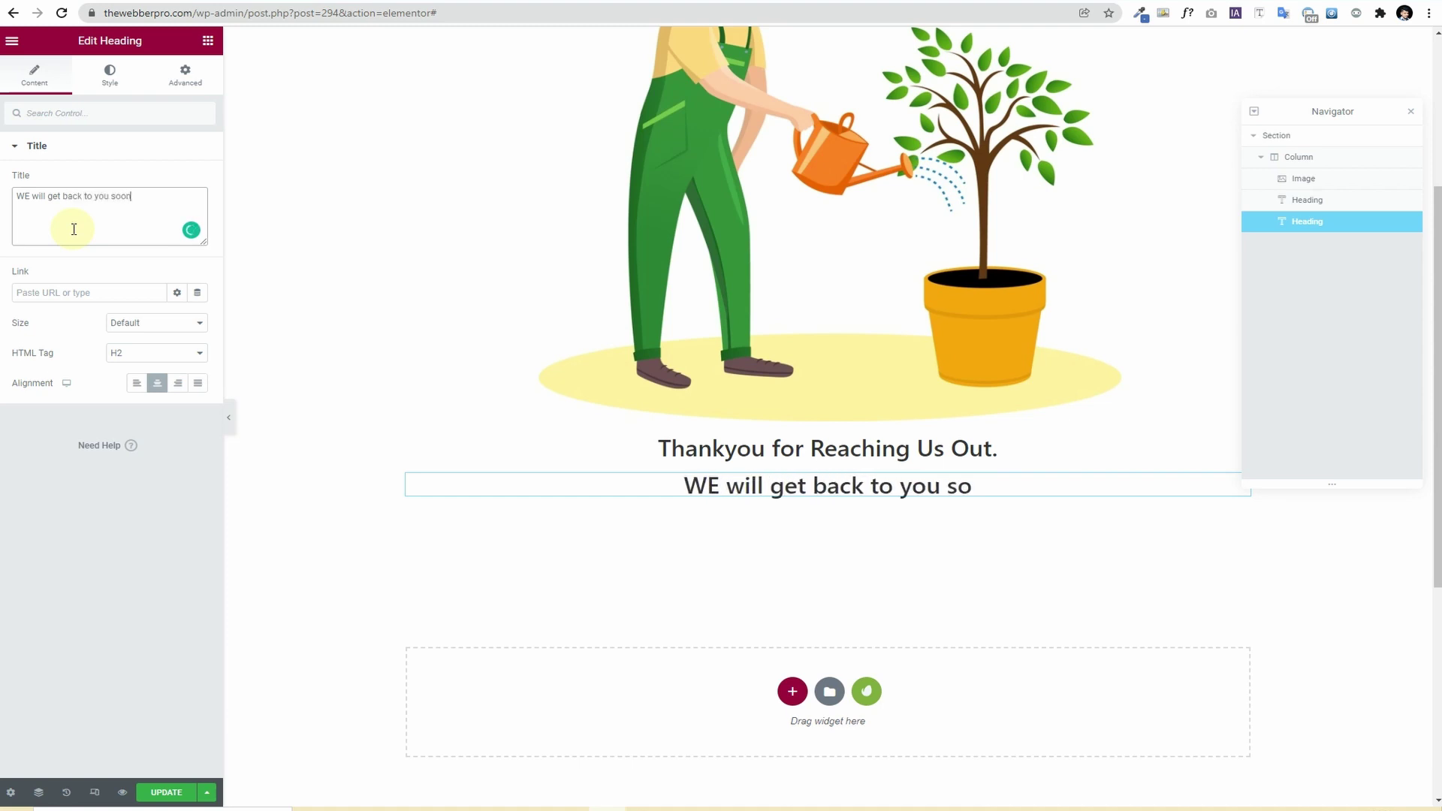
pyautogui.press('BackSpace')
pyautogui.press('BackSpace')
pyautogui.press('BackSpace')
pyautogui.press('BackSpace')
pyautogui.press('BackSpace')
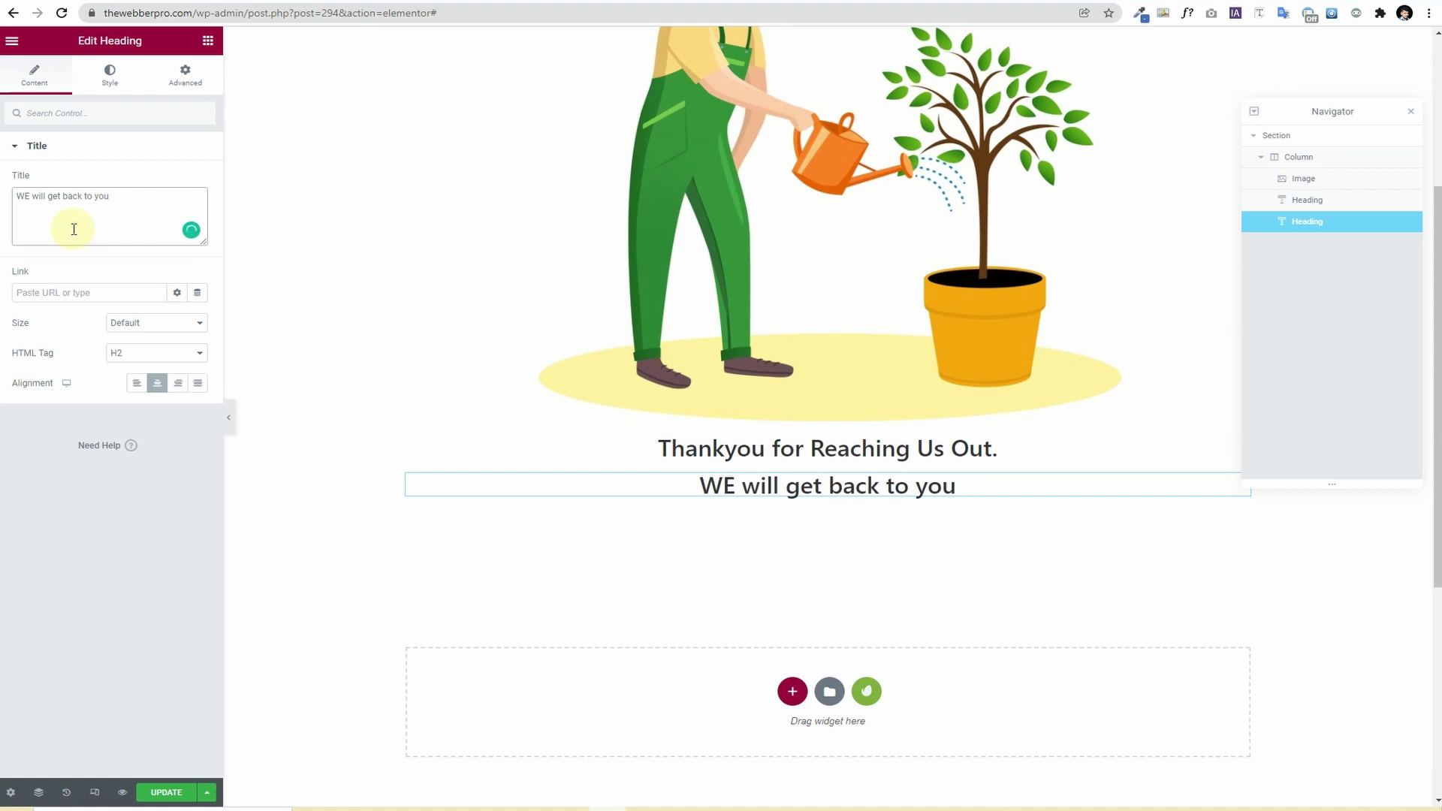
pyautogui.write('shortly')
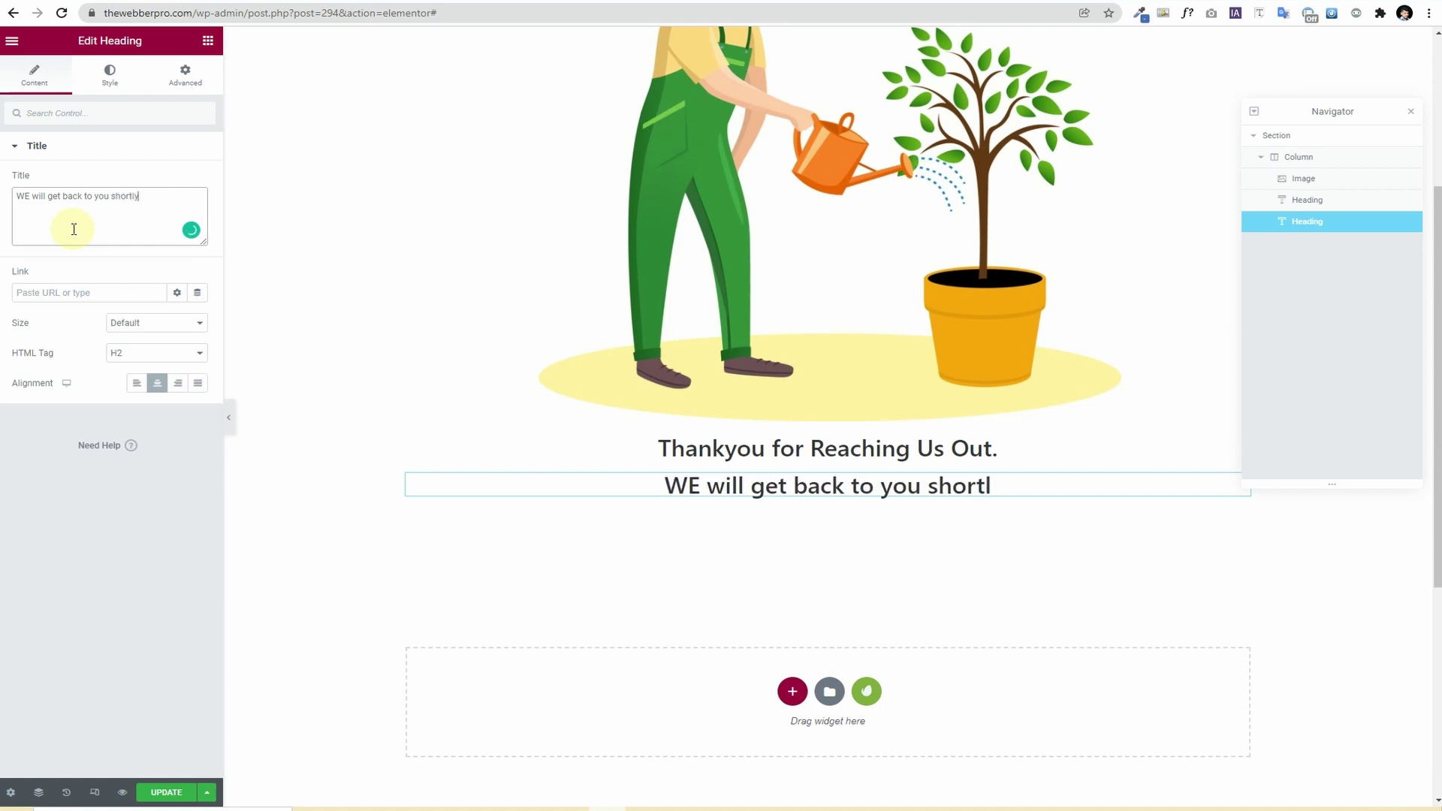
pyautogui.write('.')
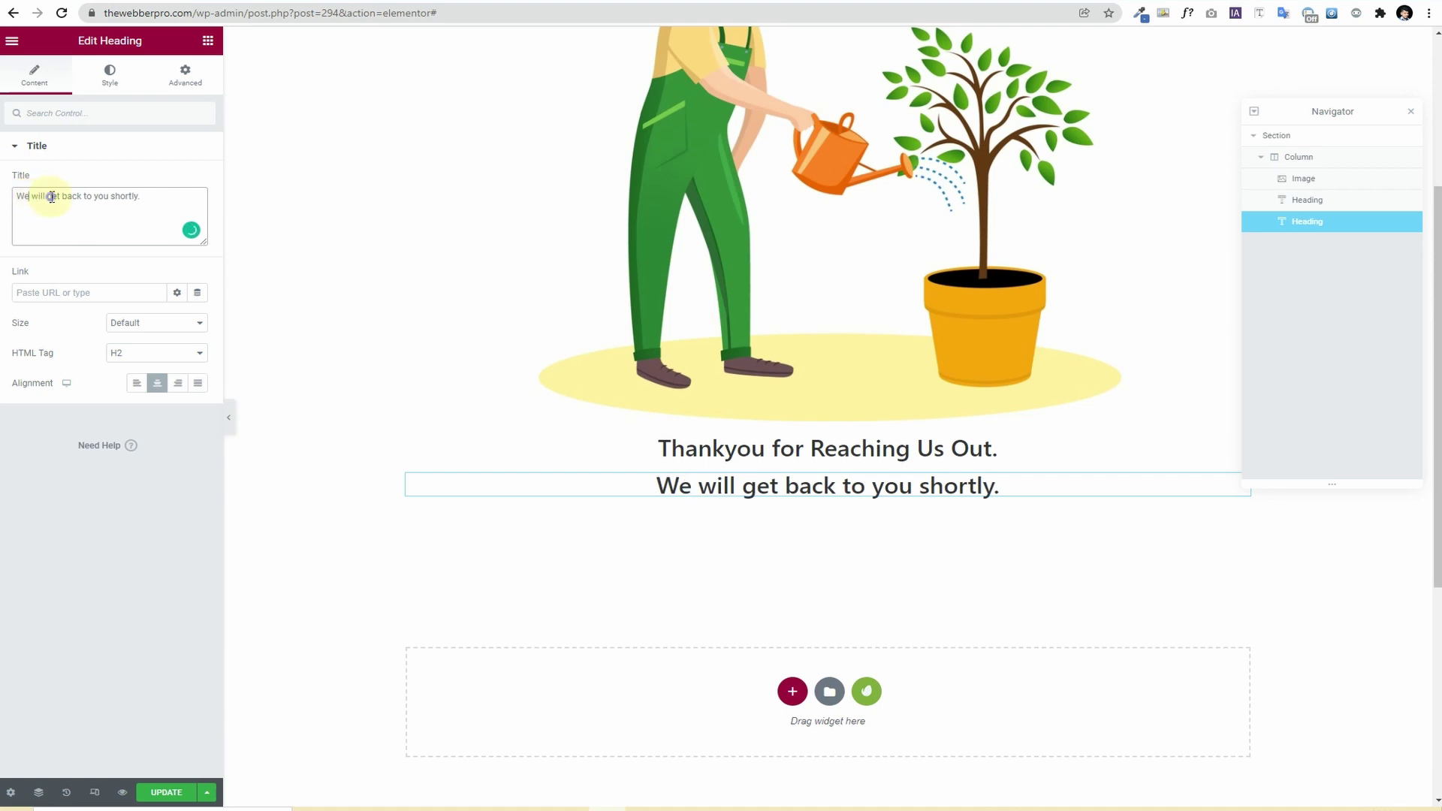
pyautogui.write('G')
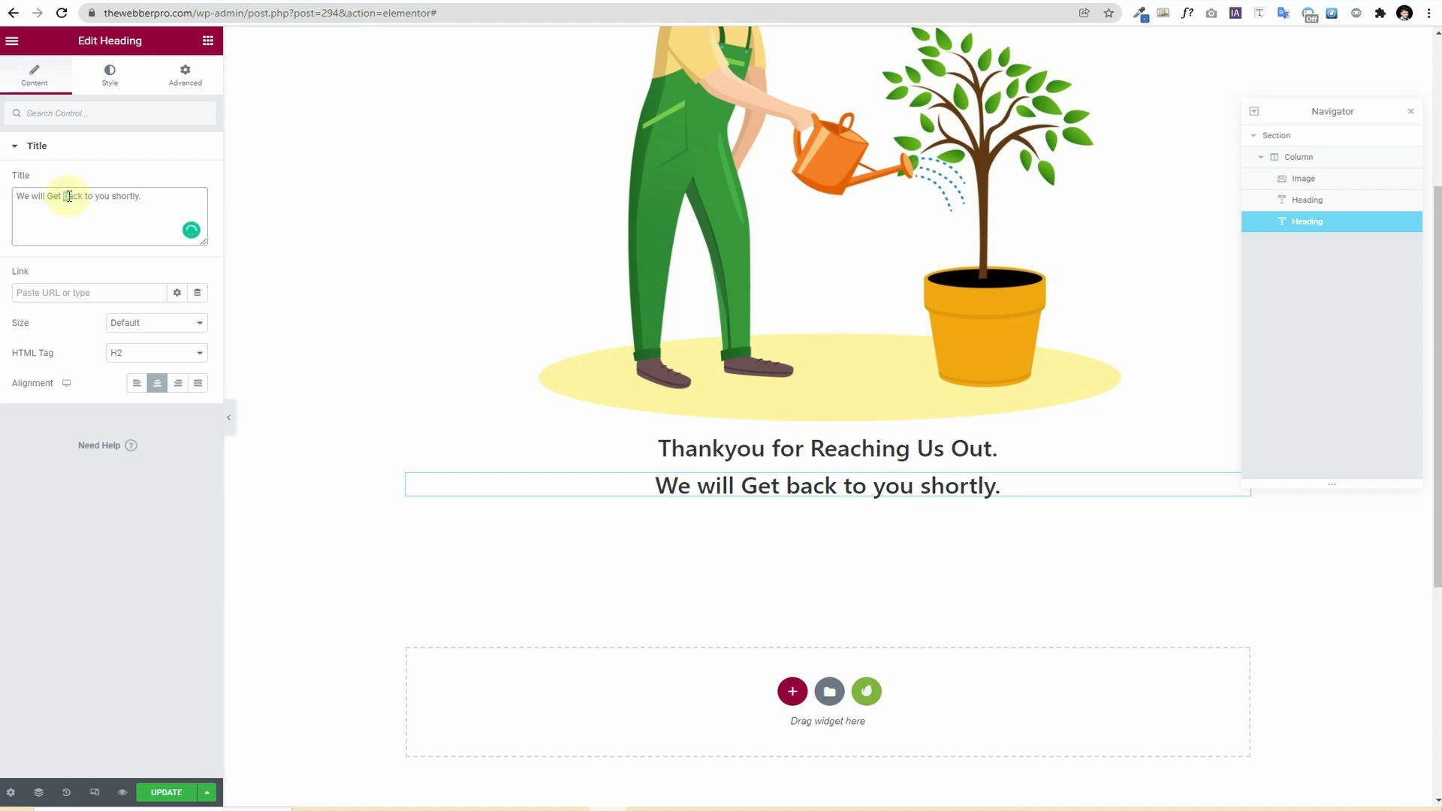
pyautogui.write('B')
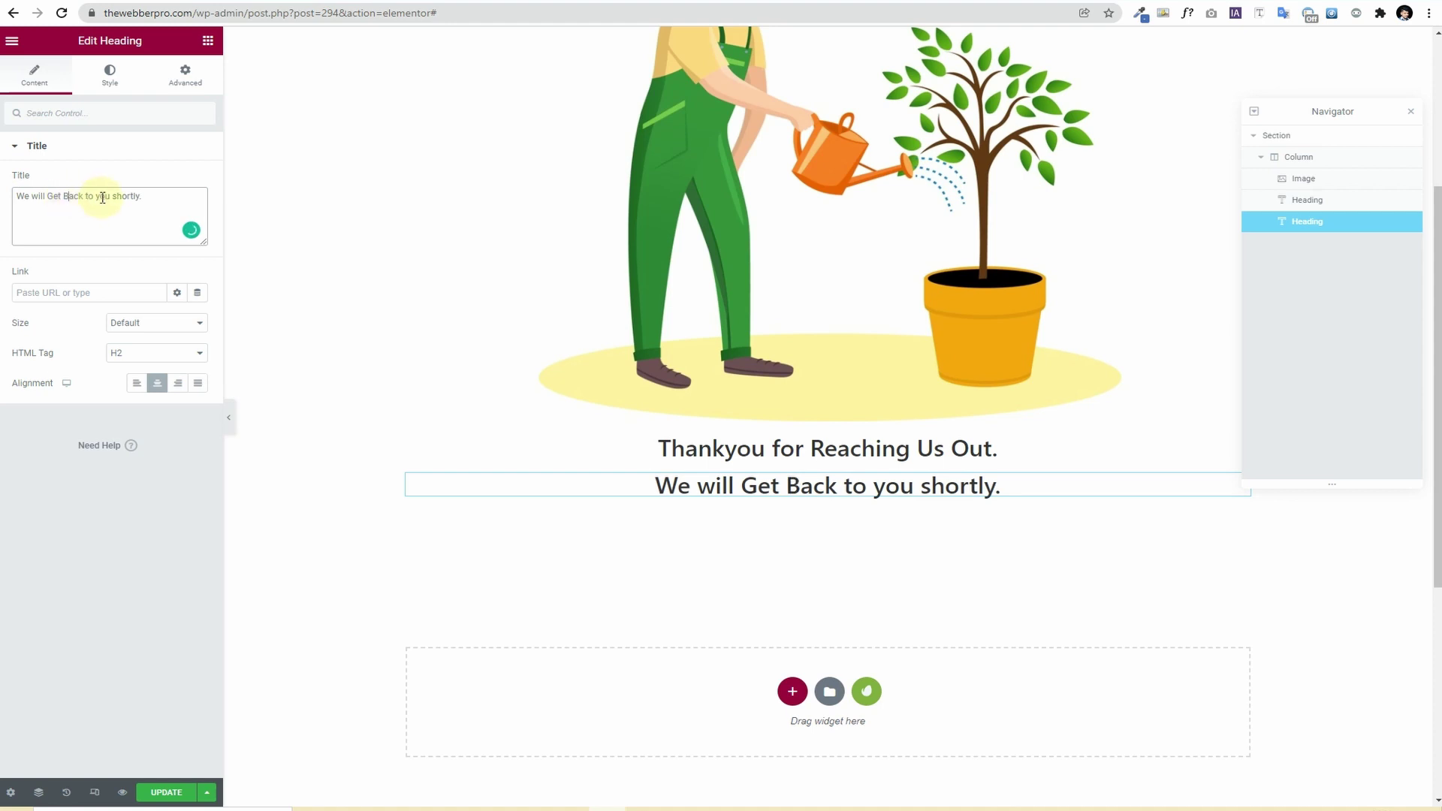
pyautogui.write('Y')
pyautogui.write('S')
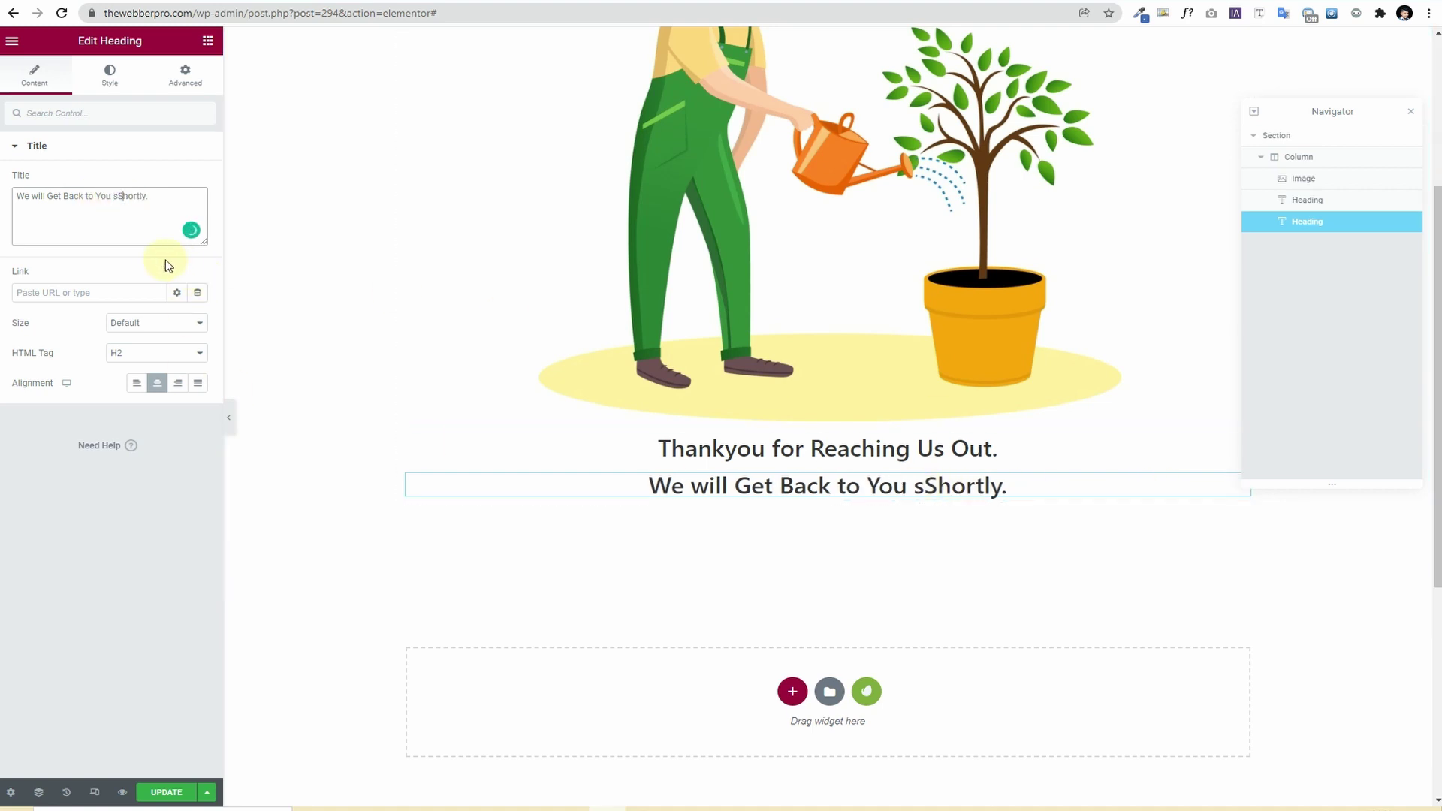
pyautogui.press('Left')
pyautogui.press('BackSpace')
pyautogui.click(870, 444)
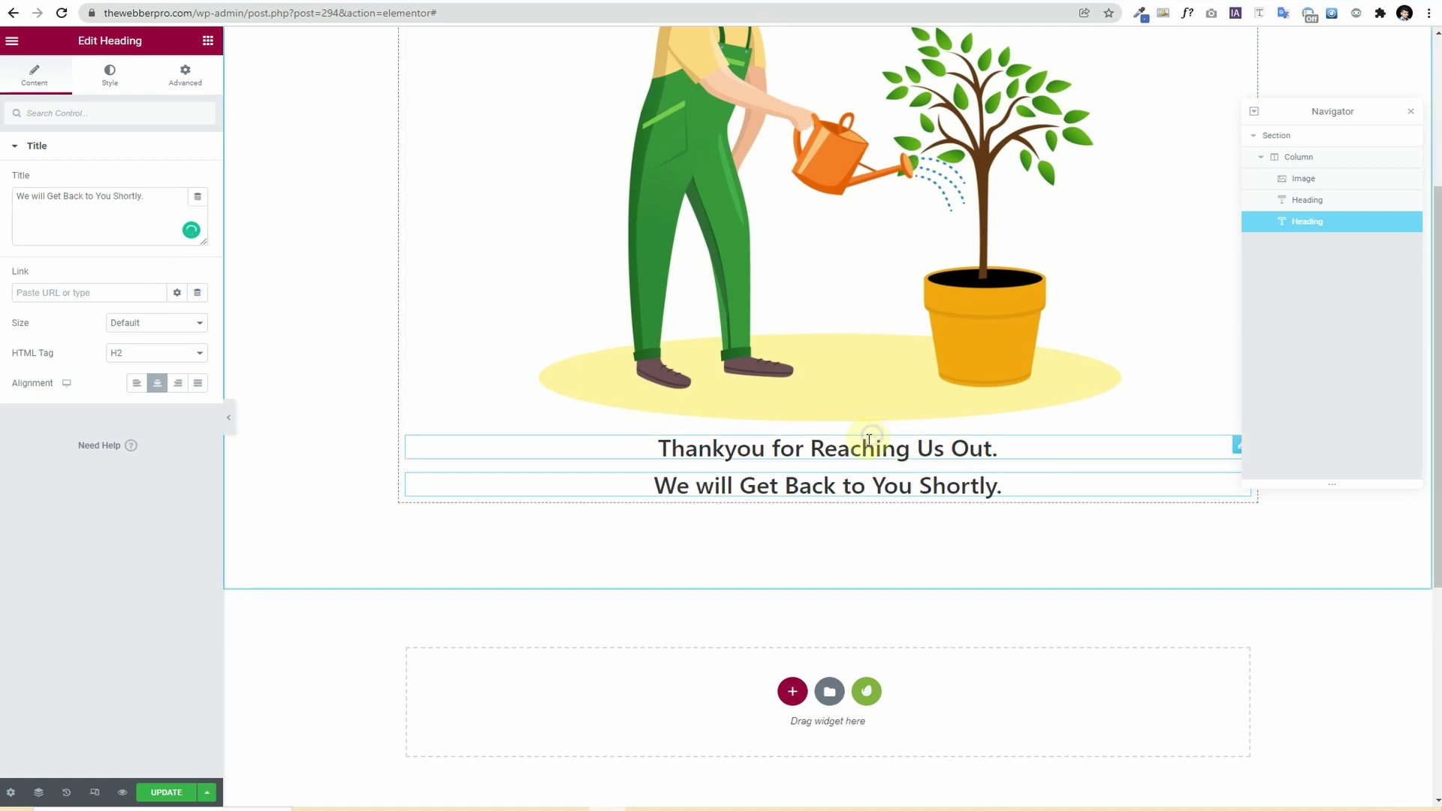
# Step: Style the thank-you heading with the Primary global font, size 50, weight 700
pyautogui.click(109, 75)
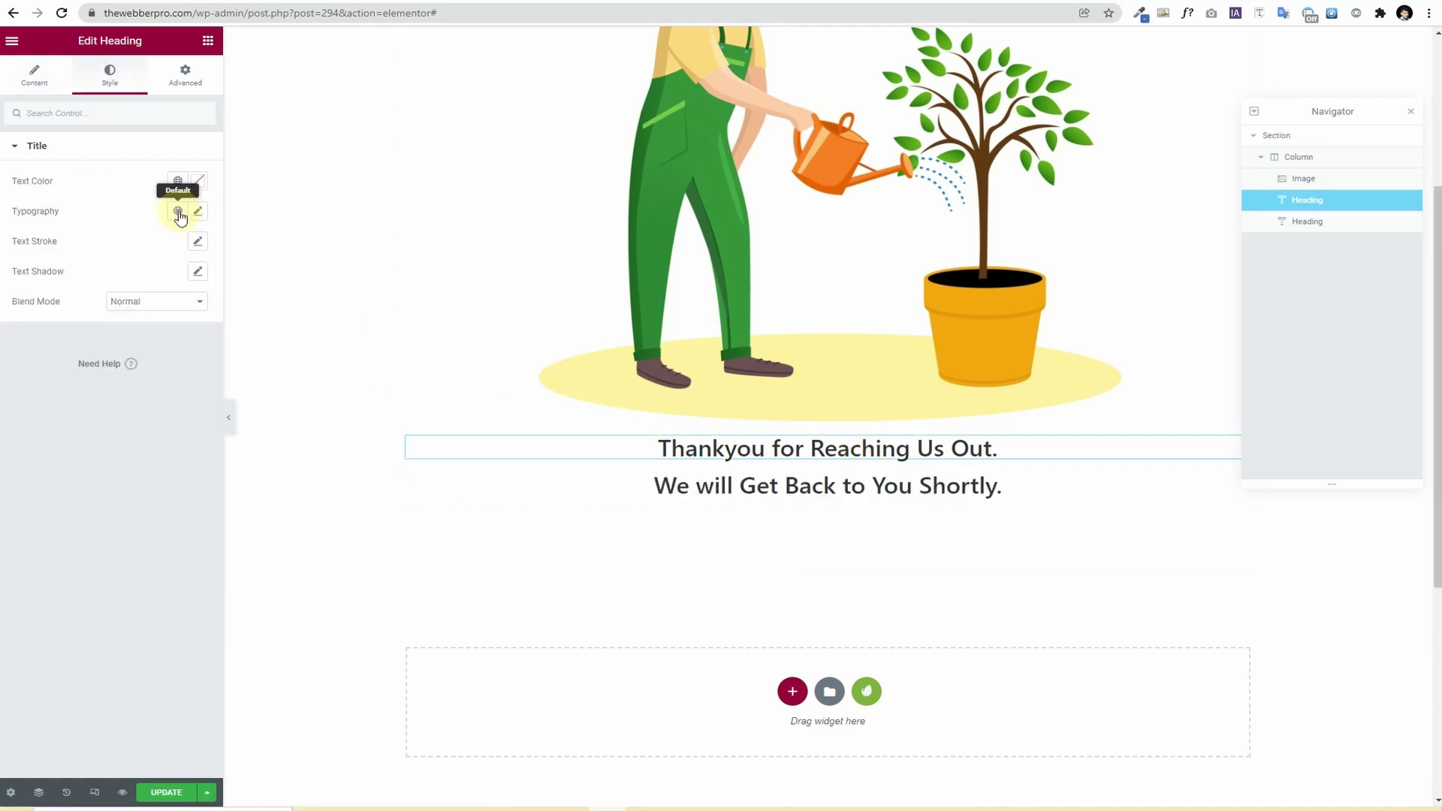
pyautogui.click(178, 211)
pyautogui.click(140, 272)
pyautogui.click(197, 211)
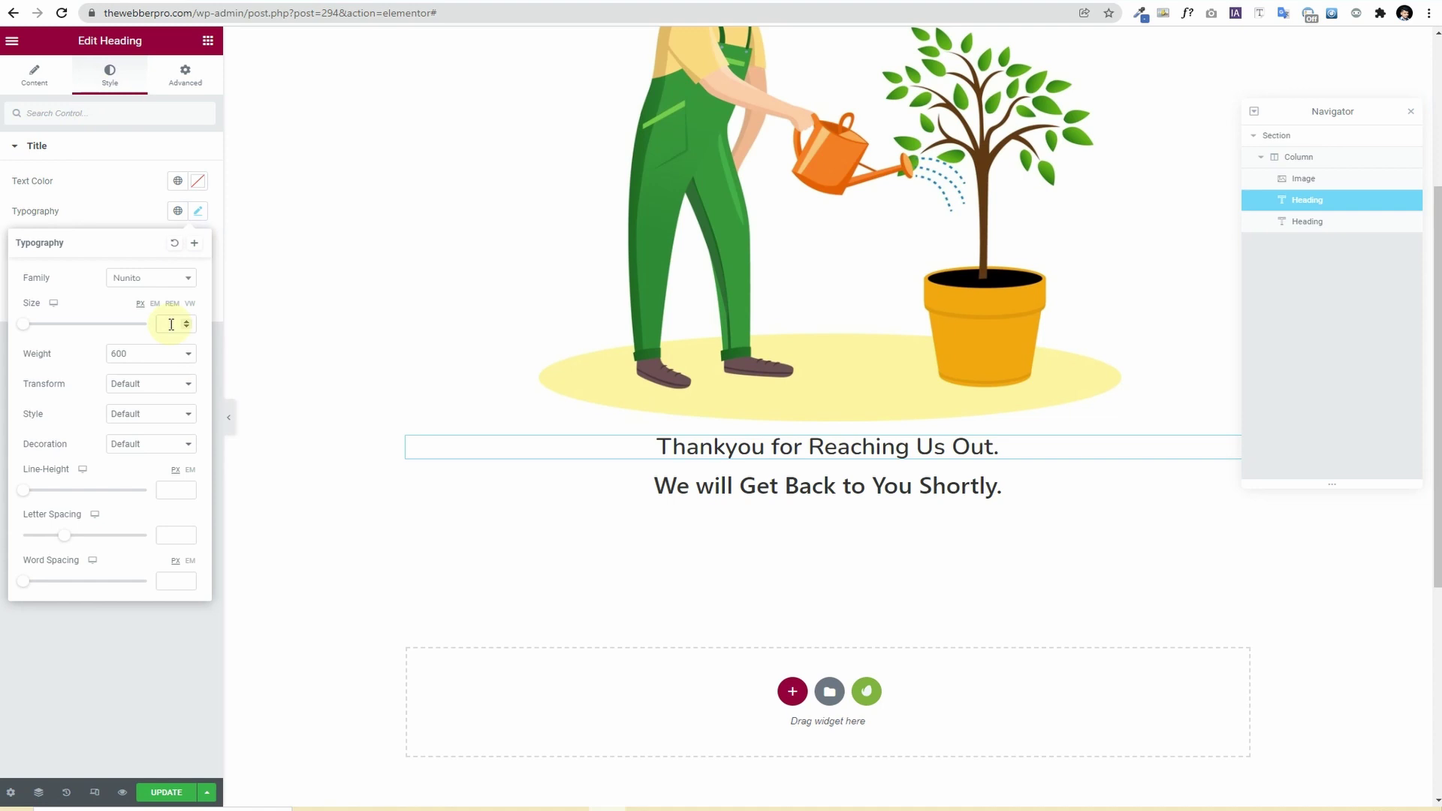
pyautogui.click(171, 324)
pyautogui.write('50')
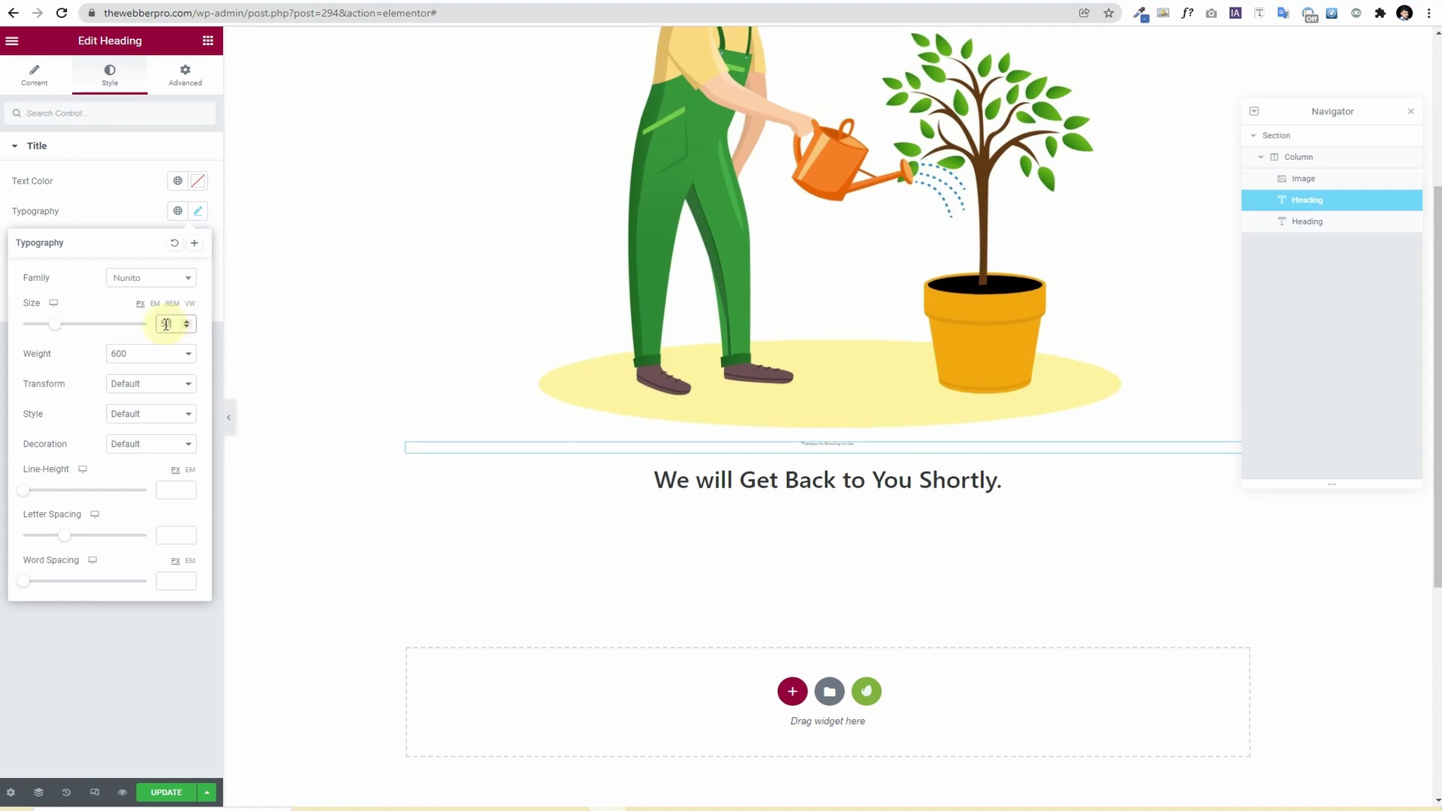
pyautogui.click(140, 356)
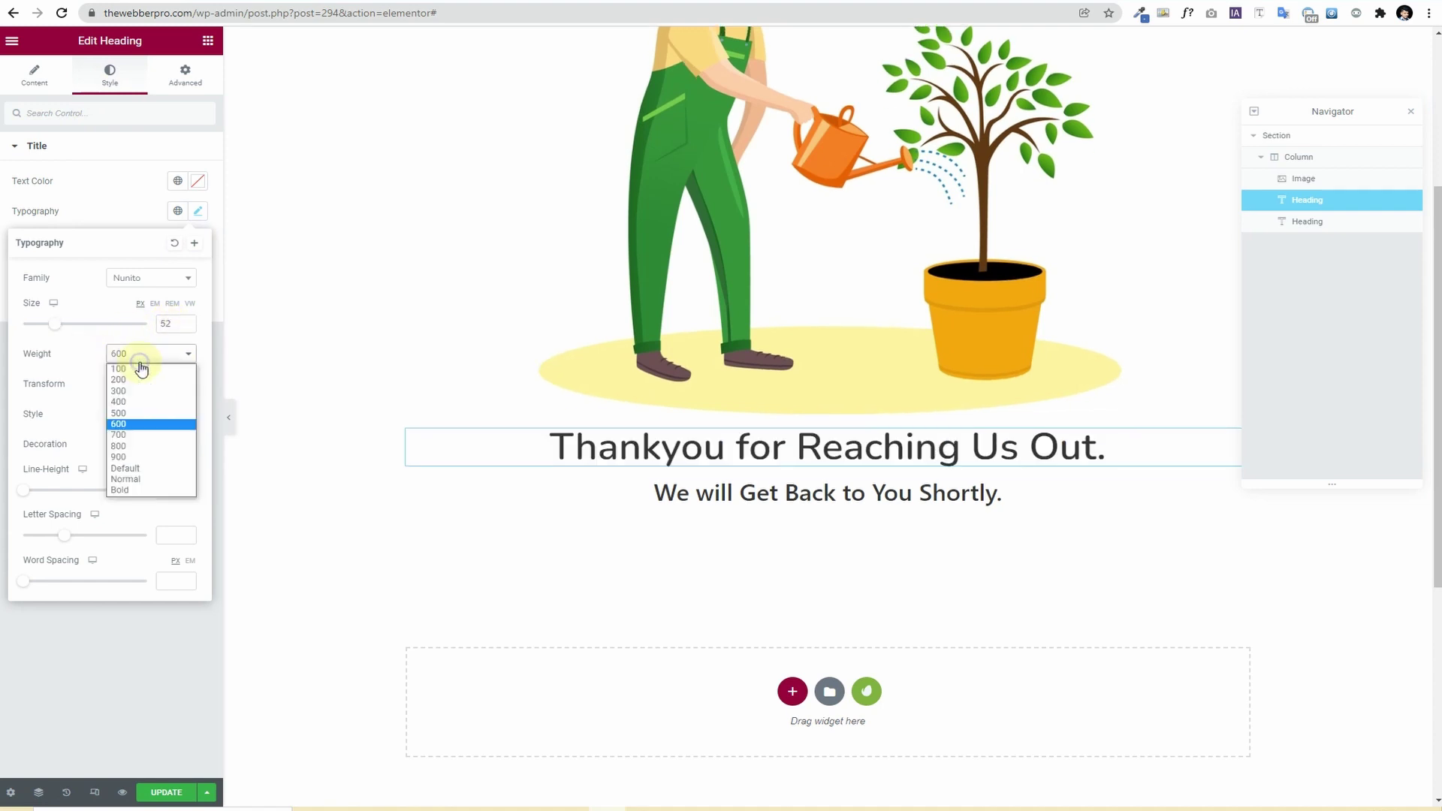
pyautogui.click(142, 436)
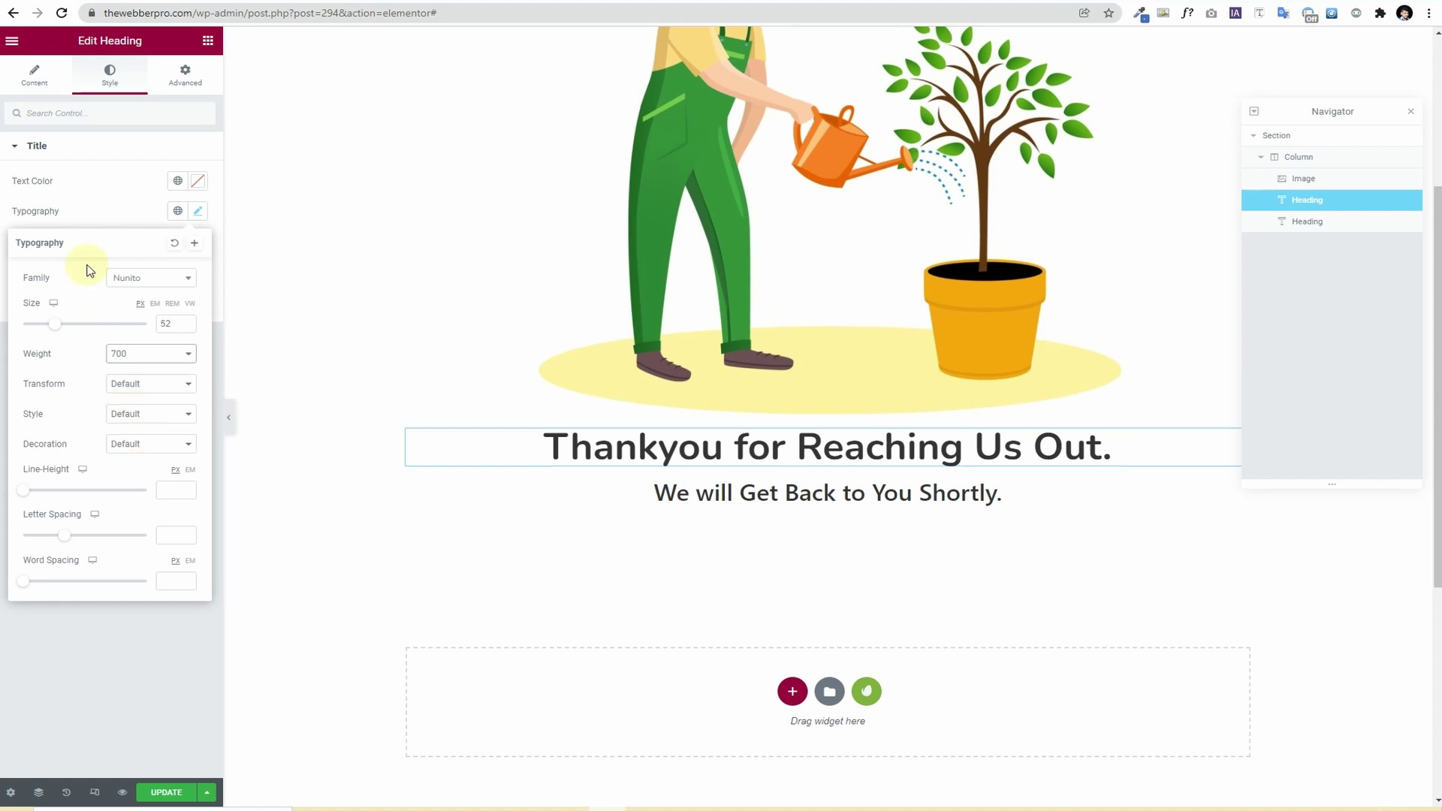
pyautogui.click(108, 214)
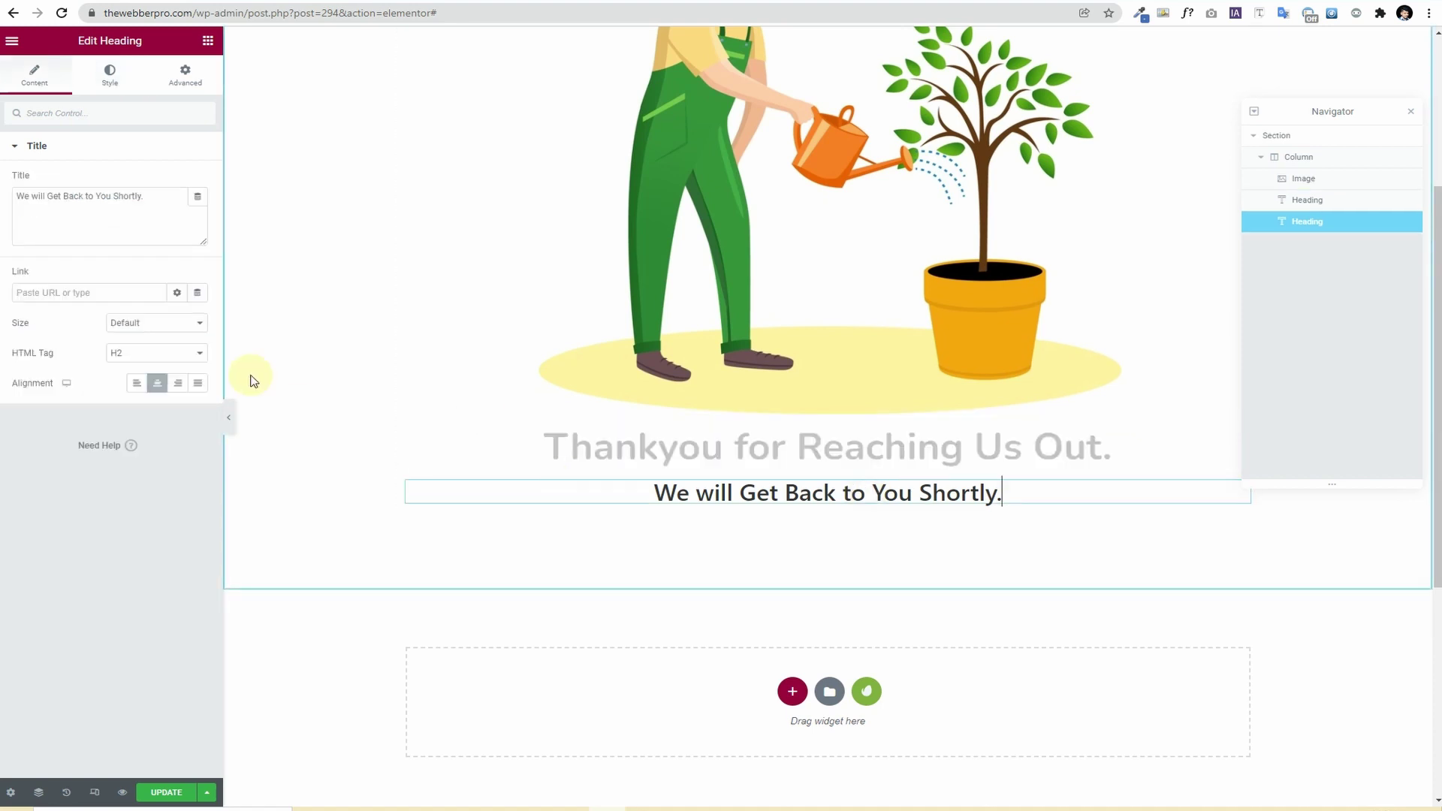
# Step: Style the second heading with the Primary global font, size 46, and Primary green colour
pyautogui.click(117, 81)
pyautogui.click(198, 211)
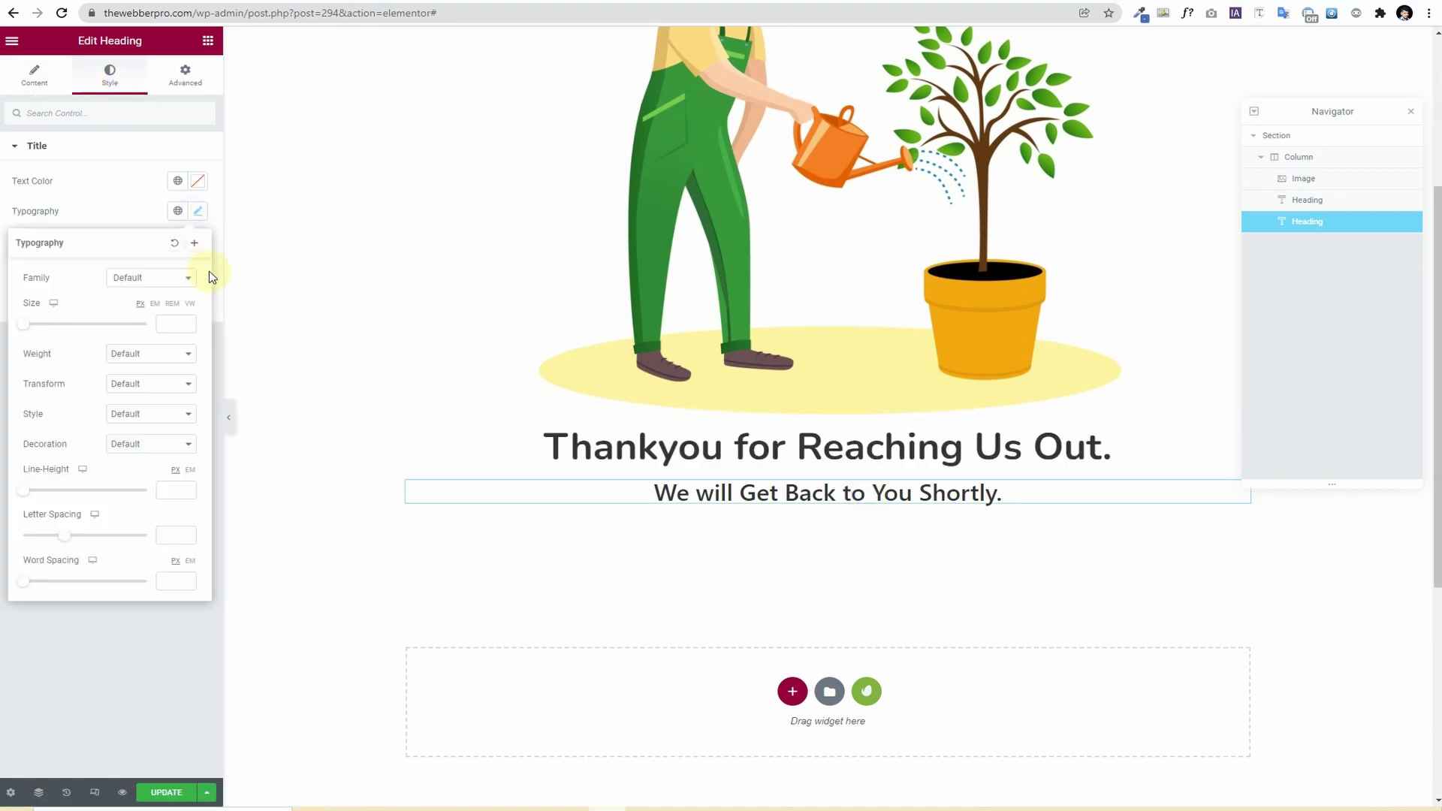
pyautogui.click(176, 211)
pyautogui.click(176, 273)
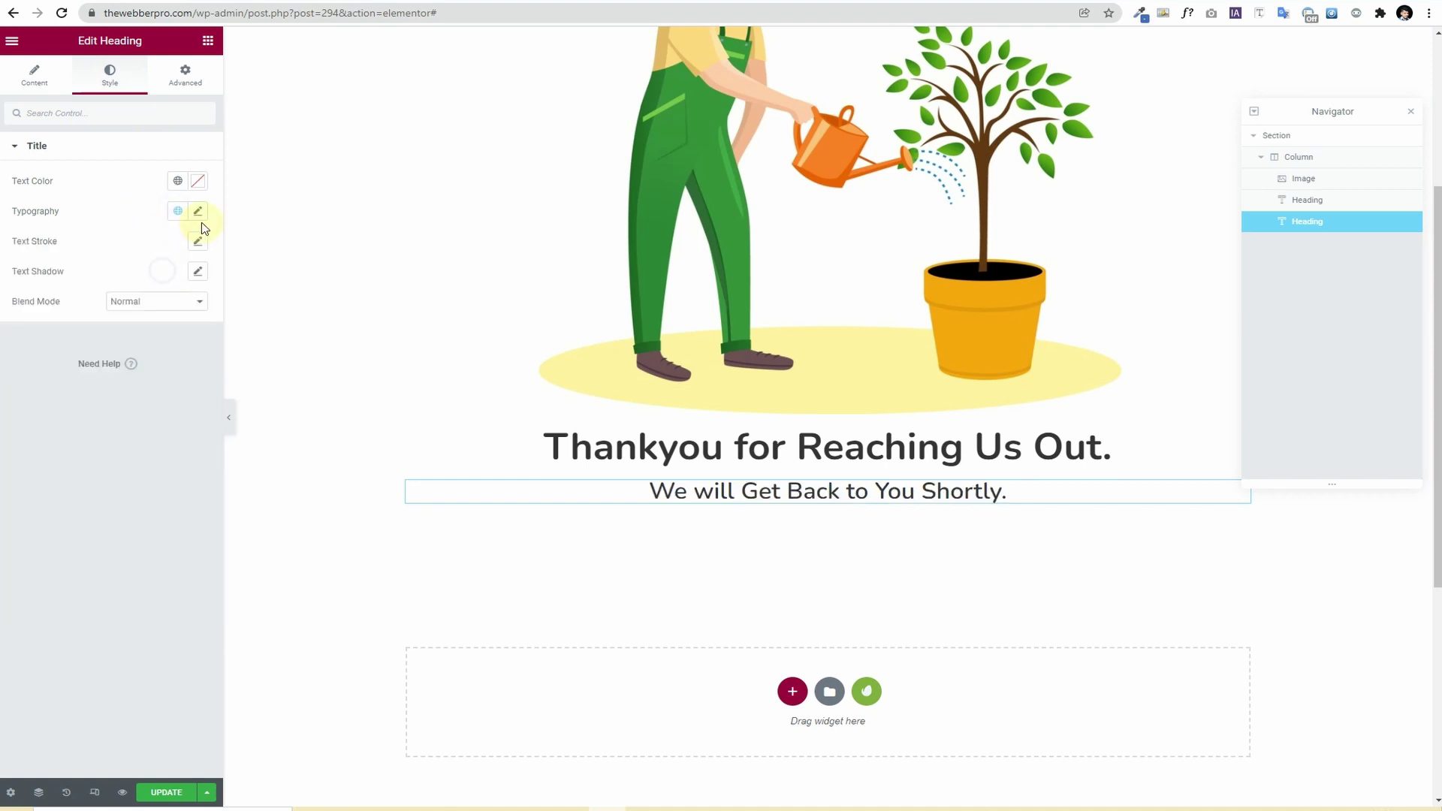
pyautogui.click(197, 211)
pyautogui.click(162, 324)
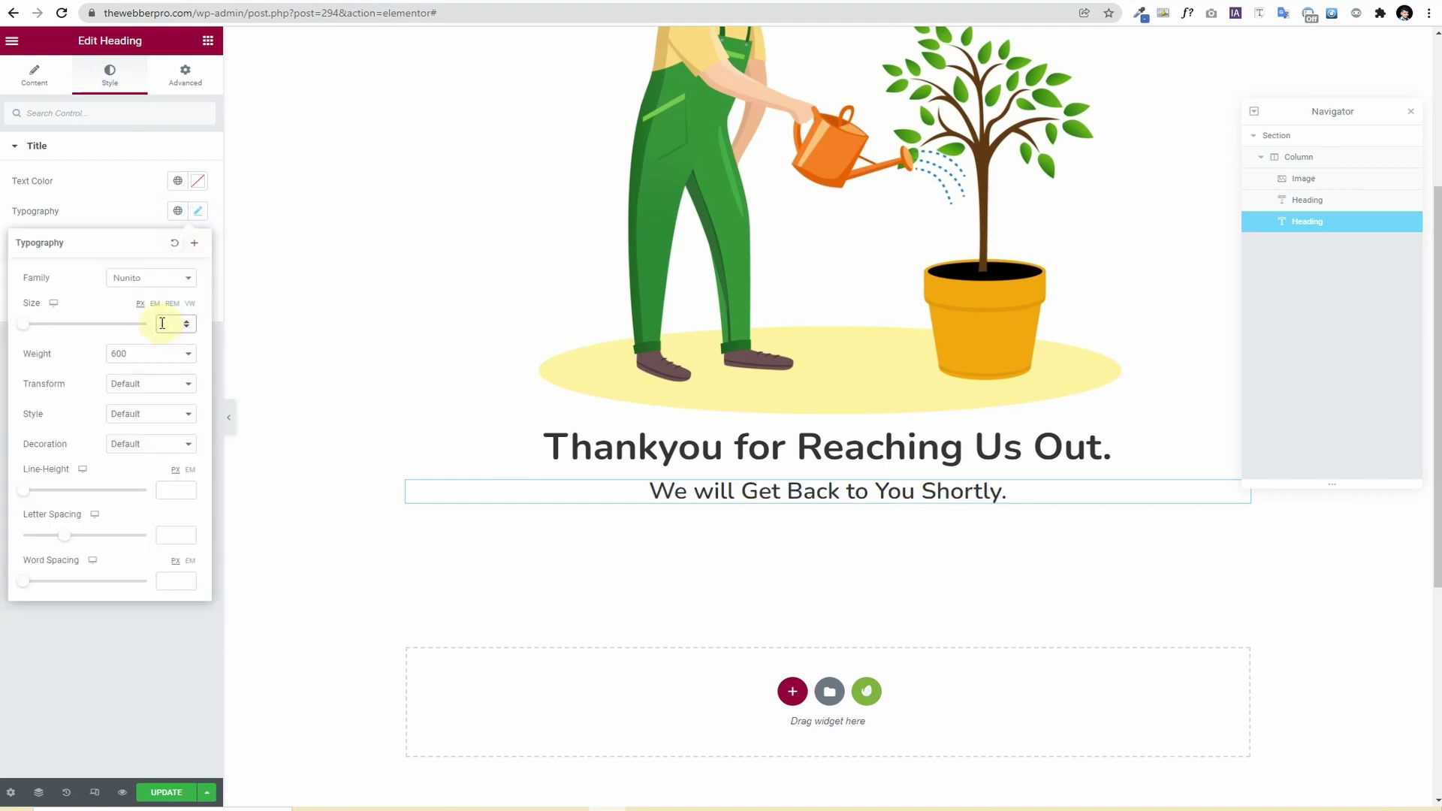
pyautogui.write('46')
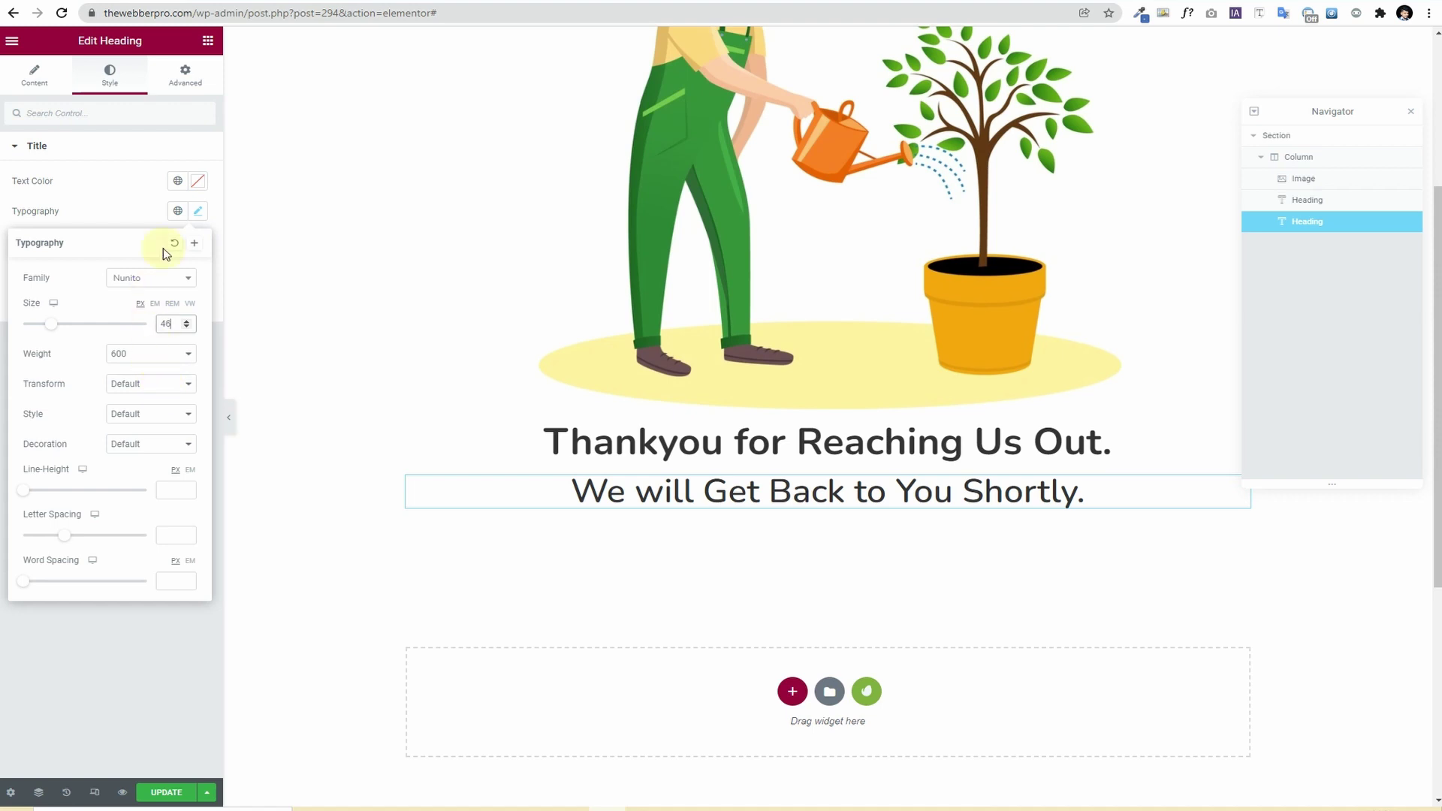
pyautogui.click(175, 184)
pyautogui.click(128, 249)
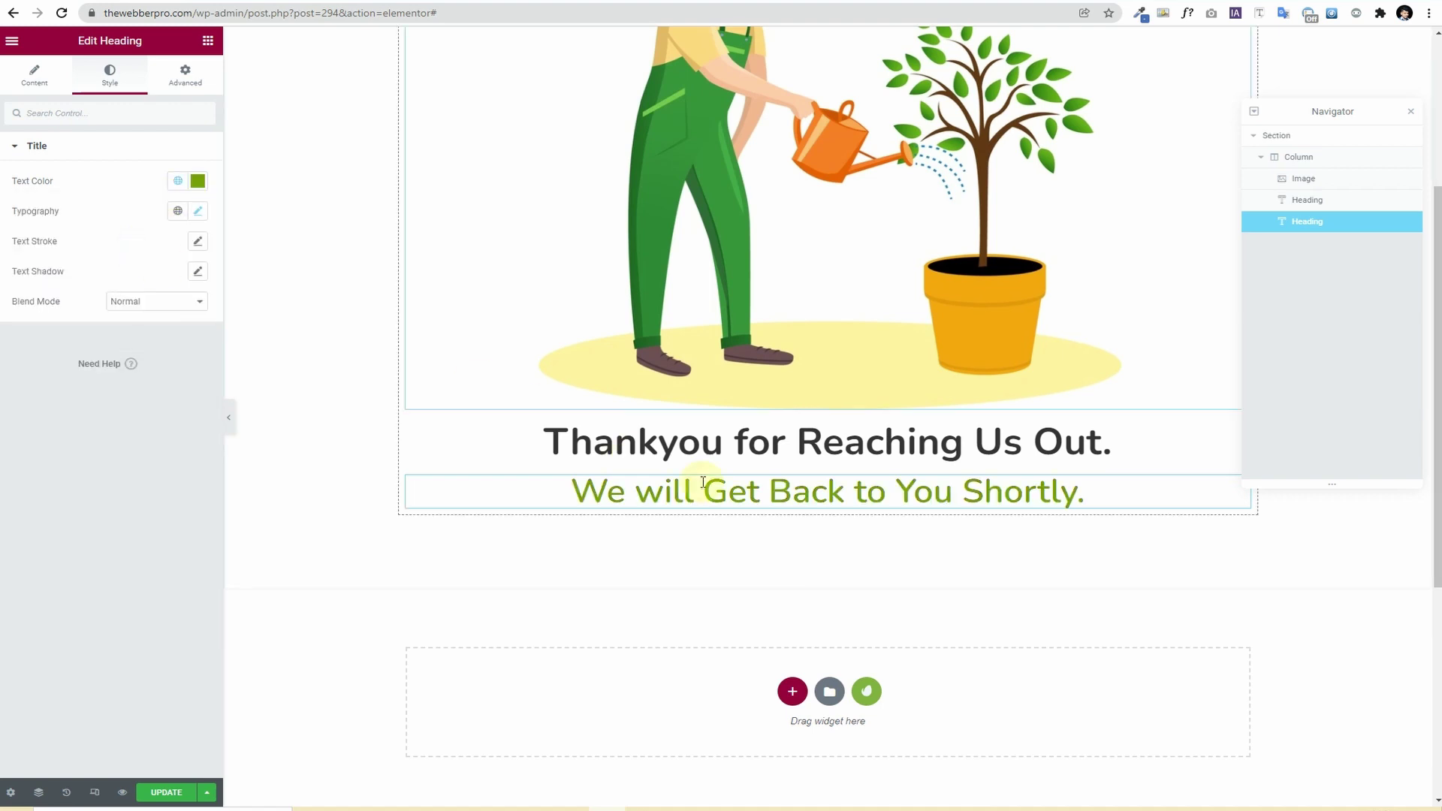
pyautogui.scroll(5, 551, 547)
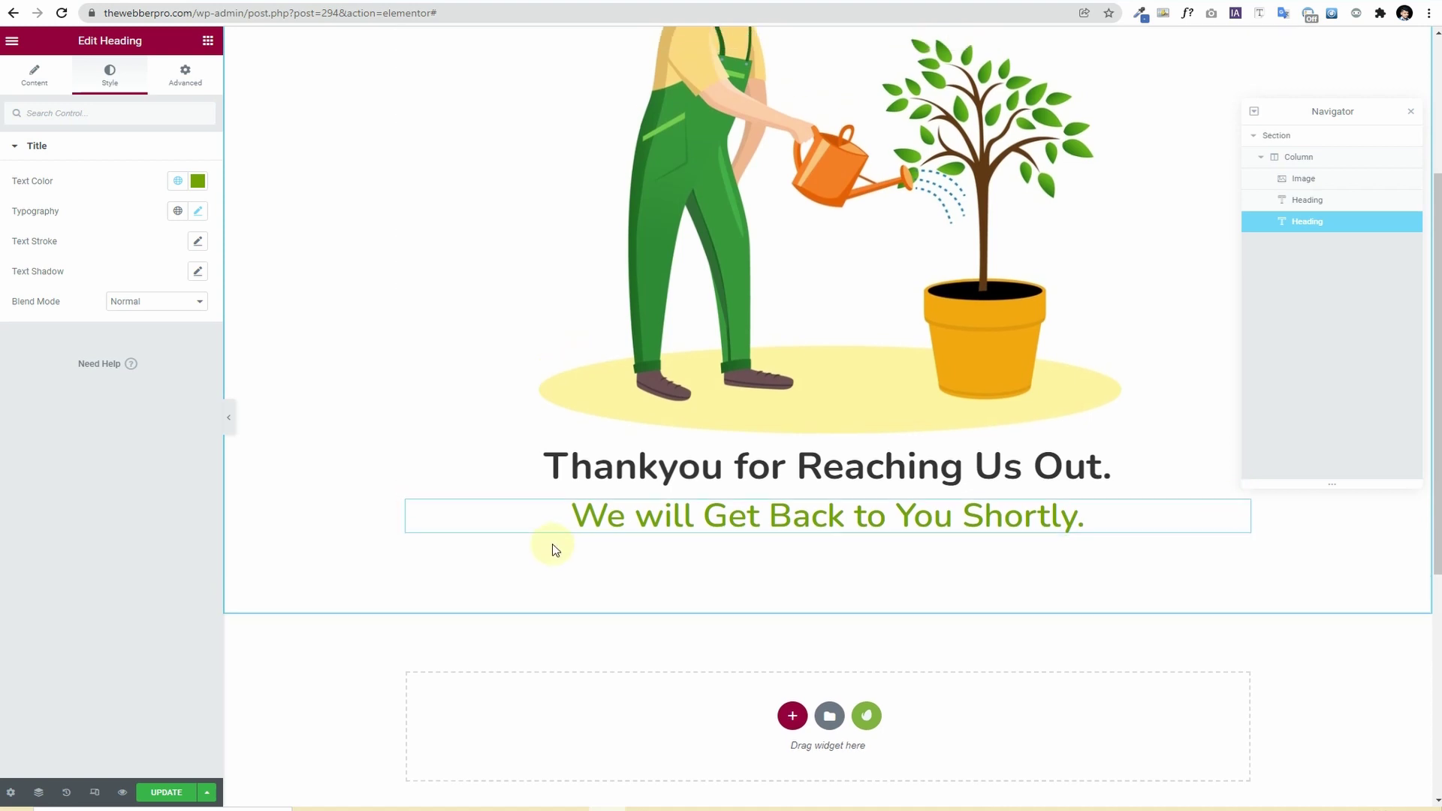
# Step: Preview the page with the editing panel hidden, then restore the panel
pyautogui.click(228, 417)
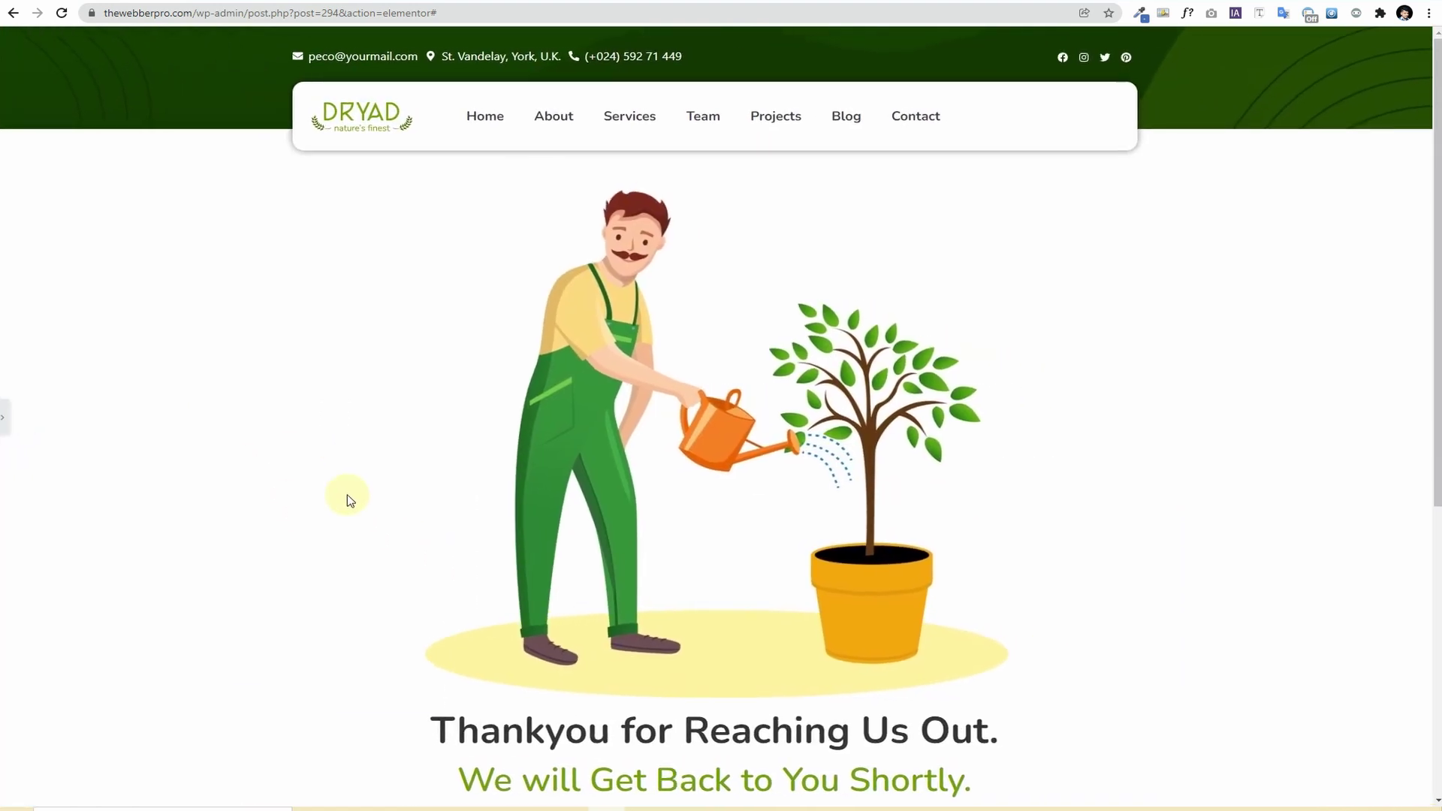
pyautogui.scroll(-5, 290, 500)
pyautogui.scroll(5, 292, 501)
pyautogui.scroll(-3, 291, 501)
pyautogui.scroll(3, 293, 503)
pyautogui.scroll(-3, 290, 505)
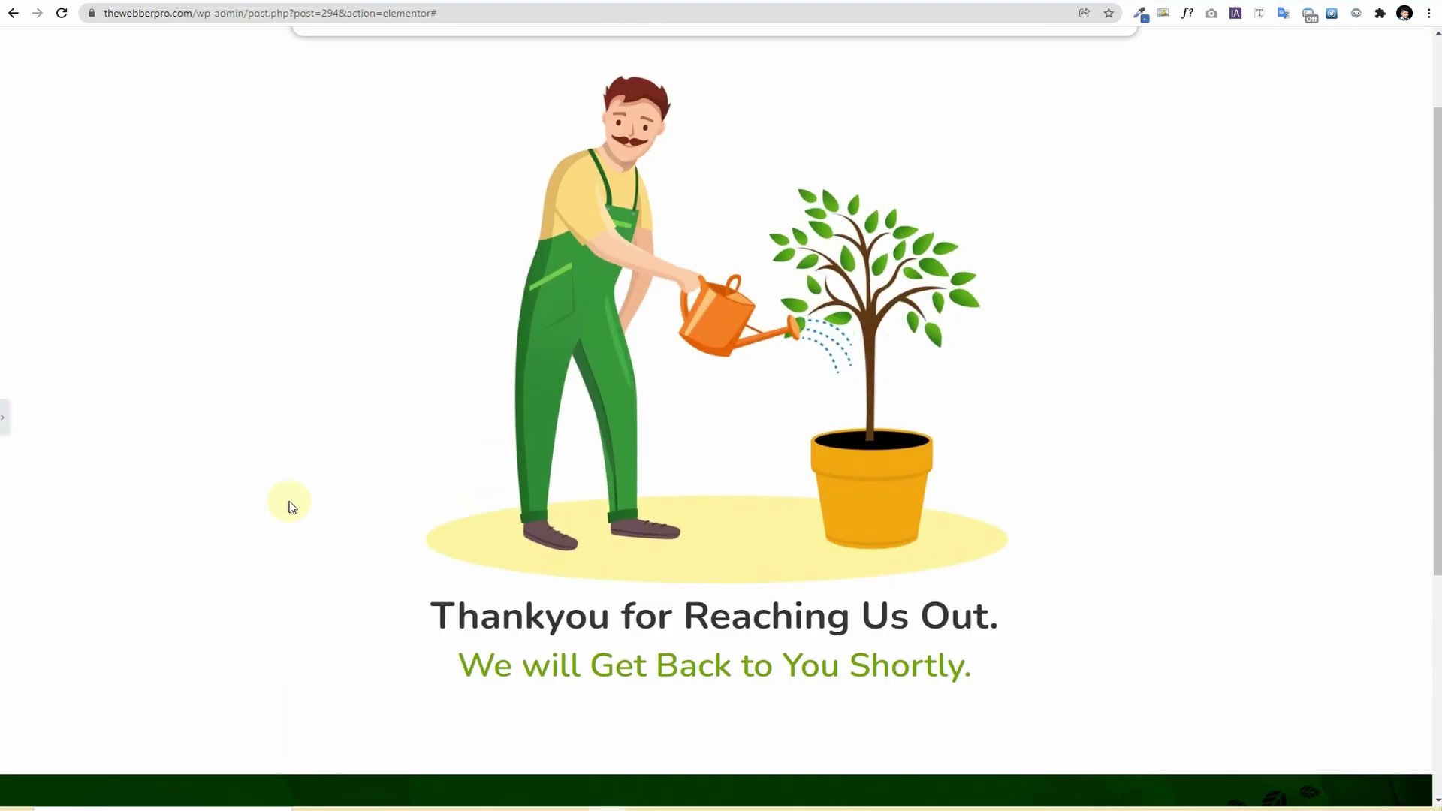
pyautogui.scroll(3, 288, 506)
pyautogui.click(3, 421)
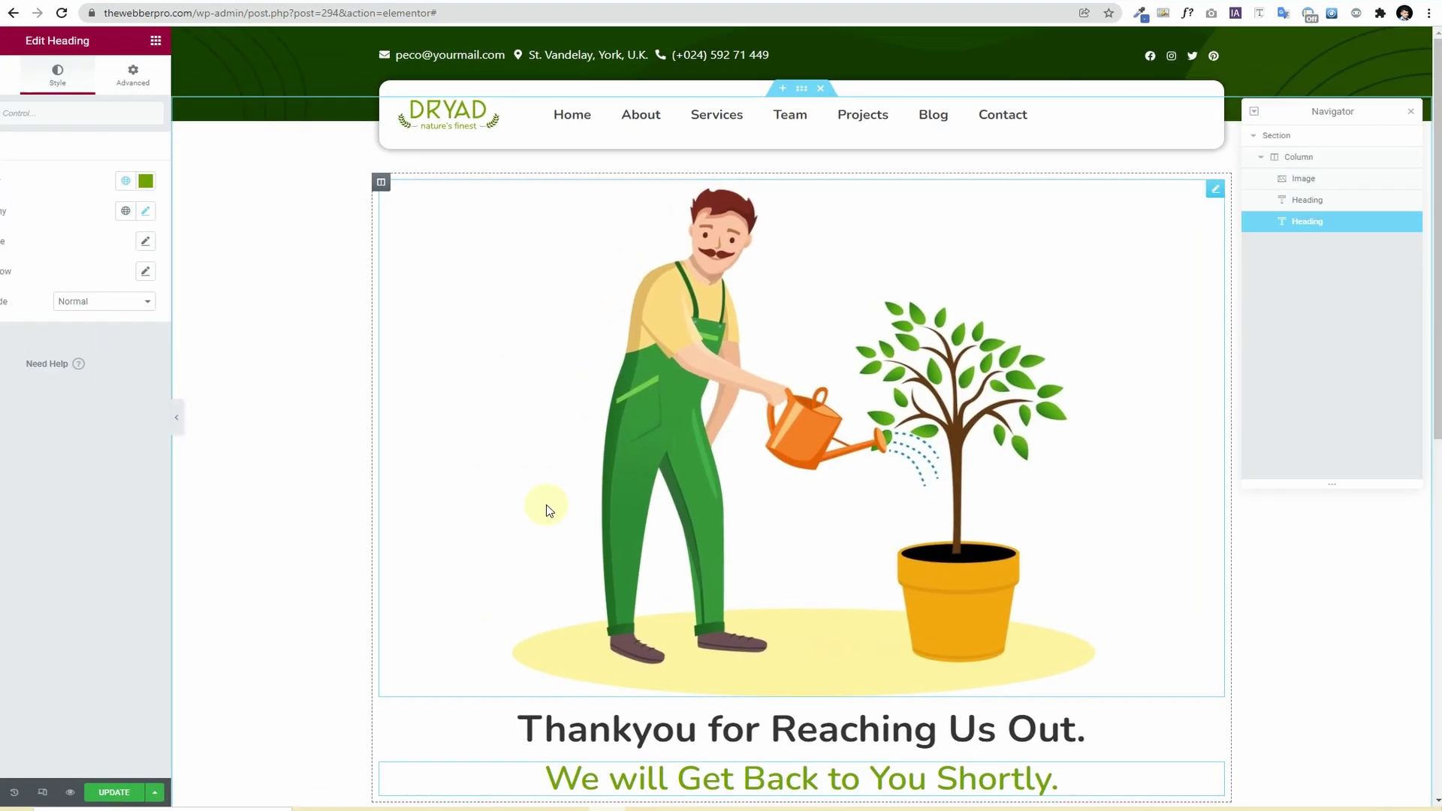
# Step: Save the page with Update and head to the editor menu to exit
pyautogui.click(165, 792)
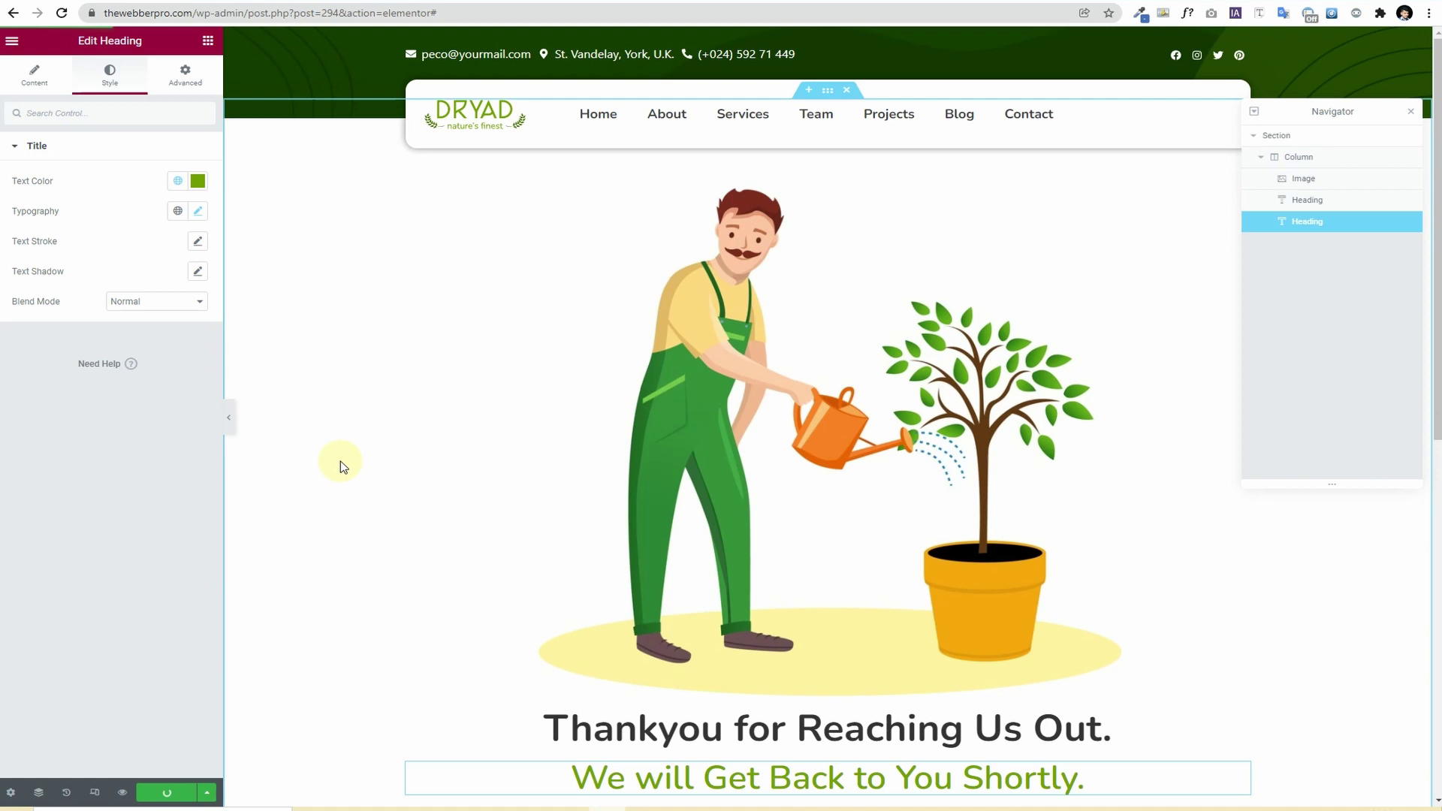
pyautogui.click(1410, 112)
pyautogui.click(12, 44)
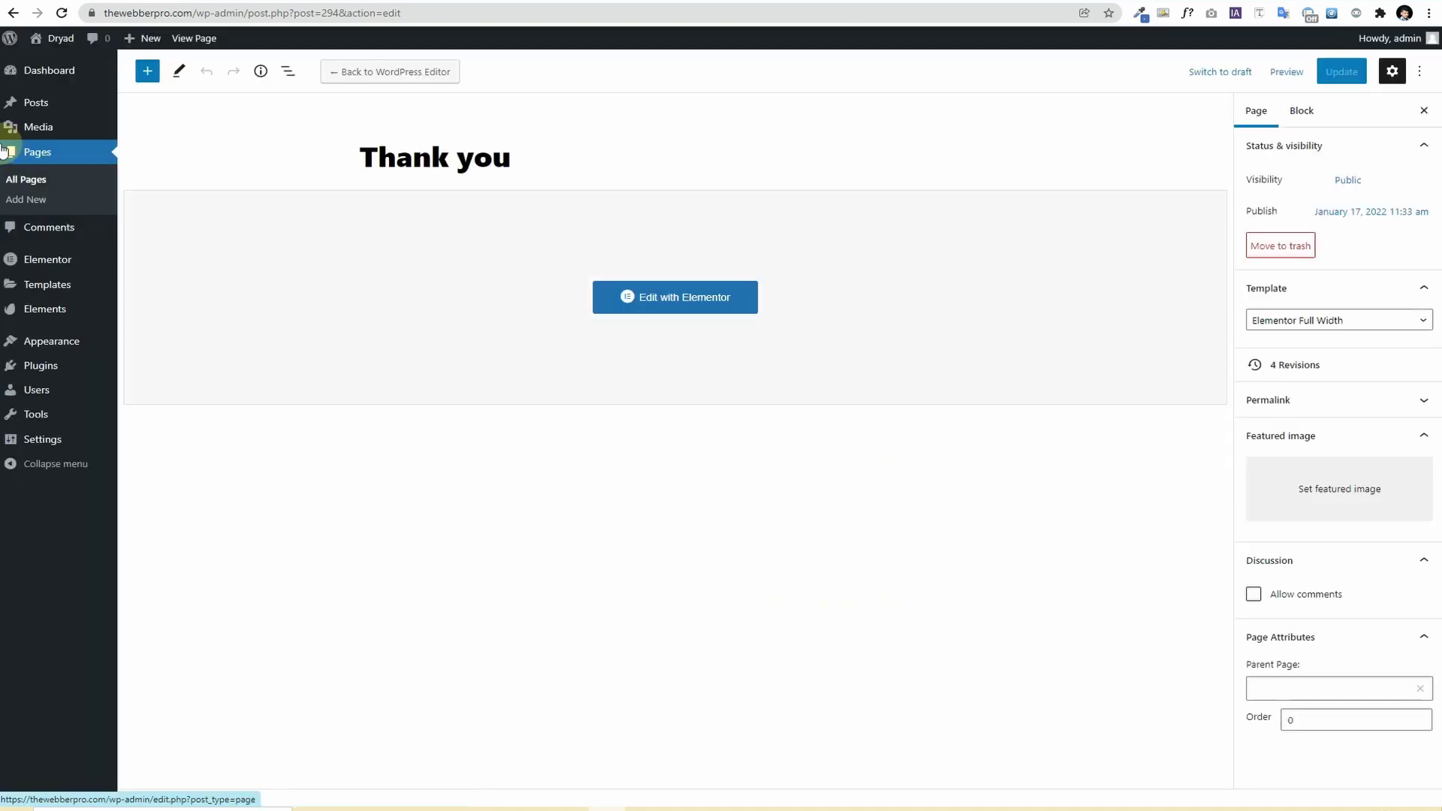
# Step: From All Pages, edit Contact with Elementor and view the live Thank you page
pyautogui.click(30, 179)
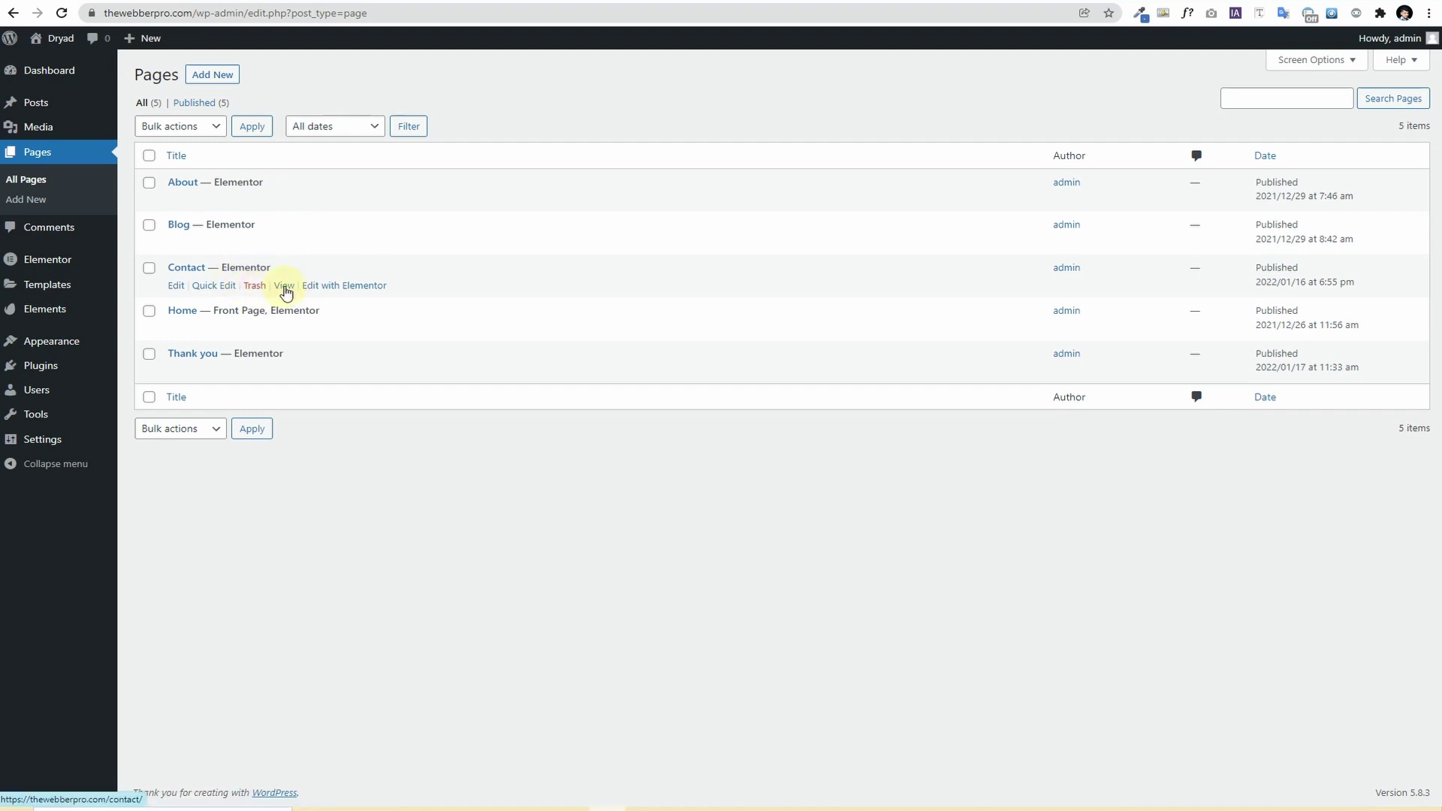
pyautogui.click(339, 292)
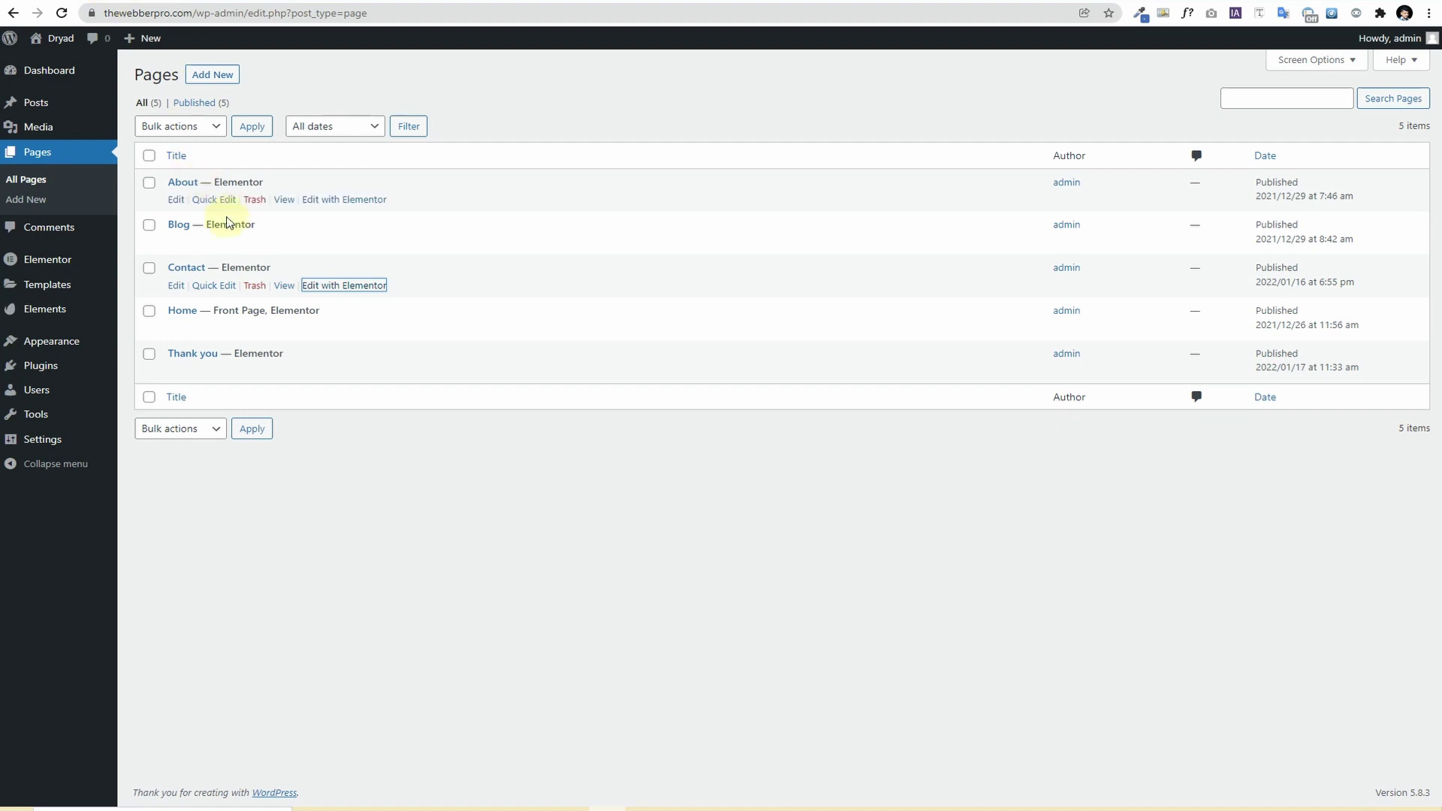
pyautogui.click(282, 371)
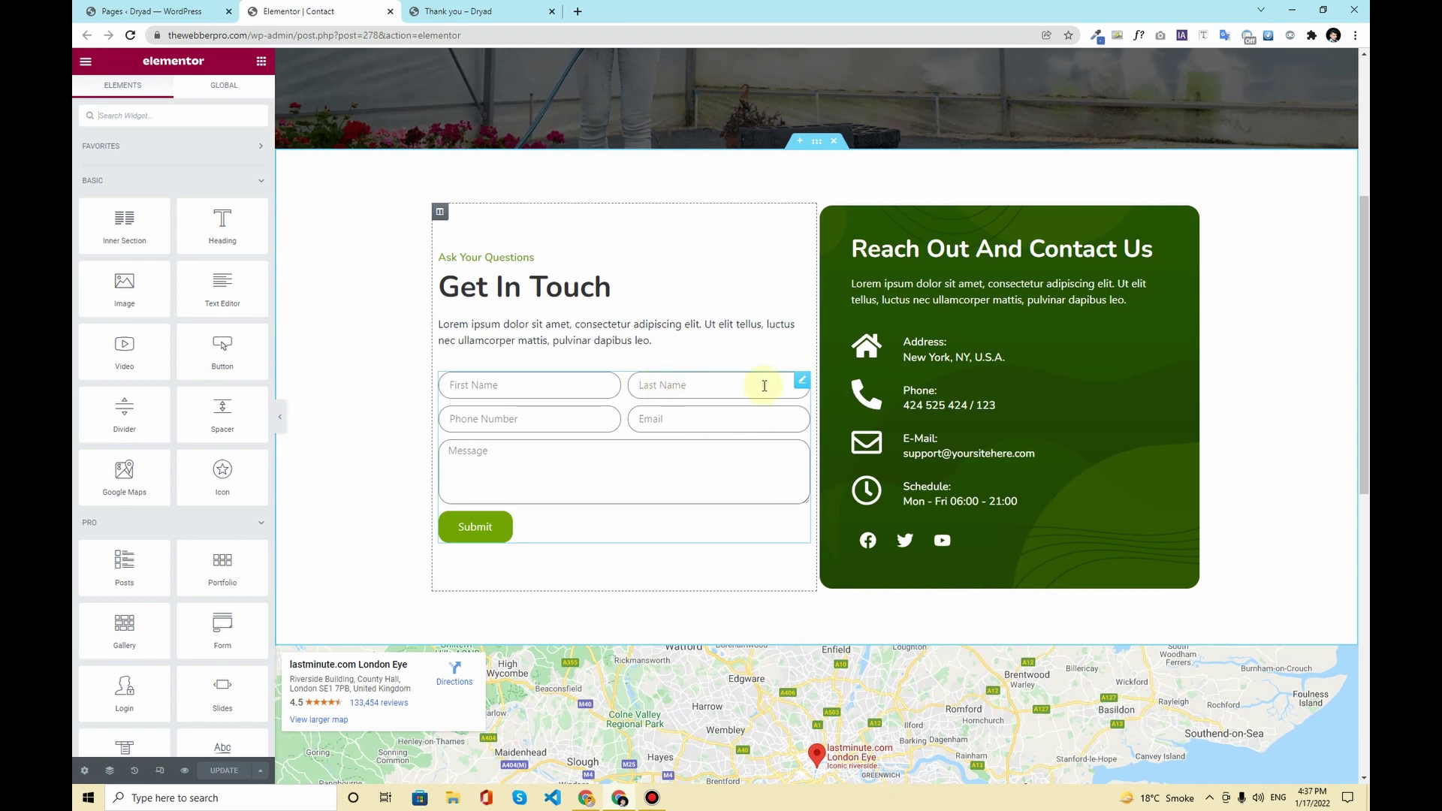
# Step: Remove the Contact form's old Redirect action and add a fresh Redirect under Actions After Submit
pyautogui.click(802, 383)
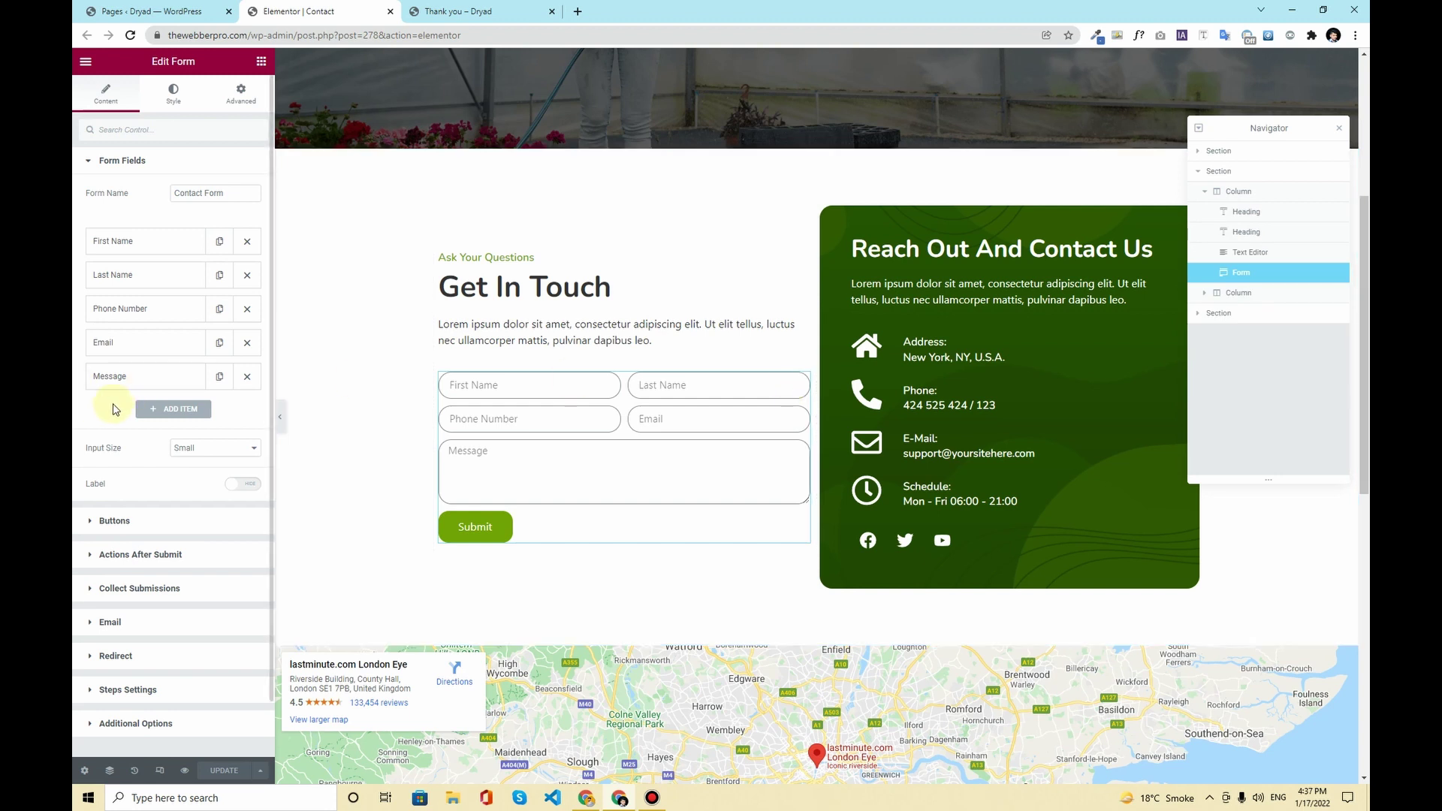
pyautogui.scroll(-1, 112, 408)
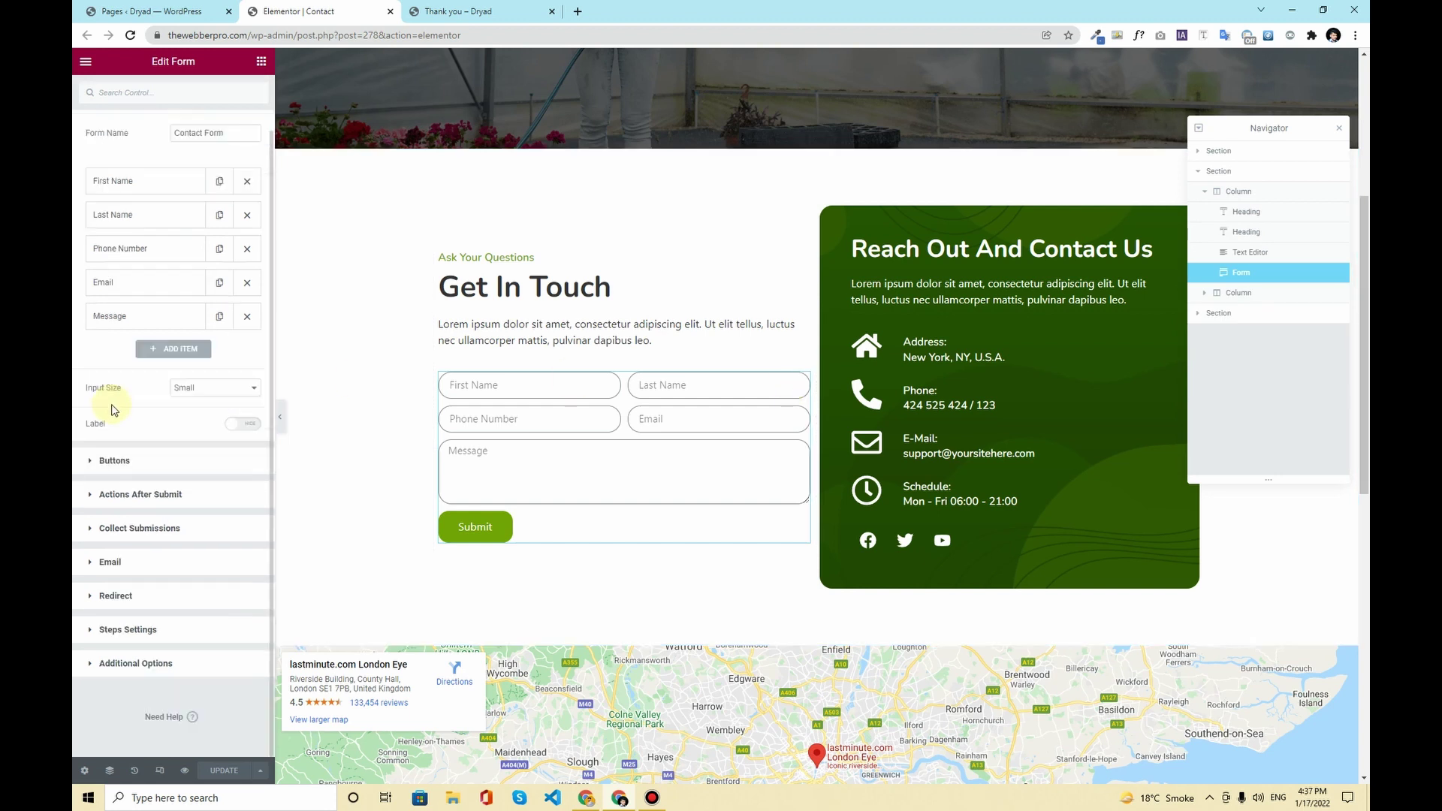
pyautogui.click(132, 502)
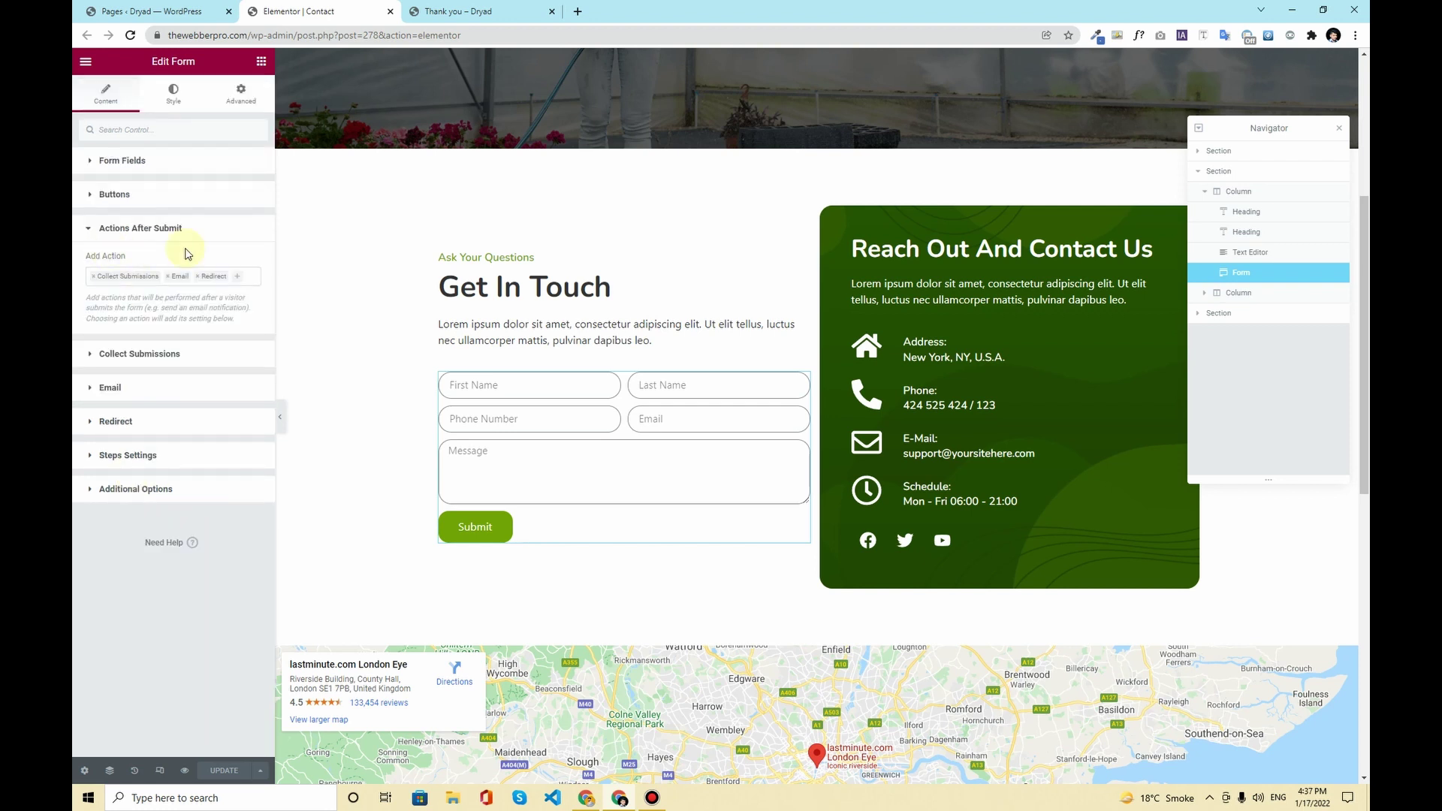
pyautogui.click(198, 277)
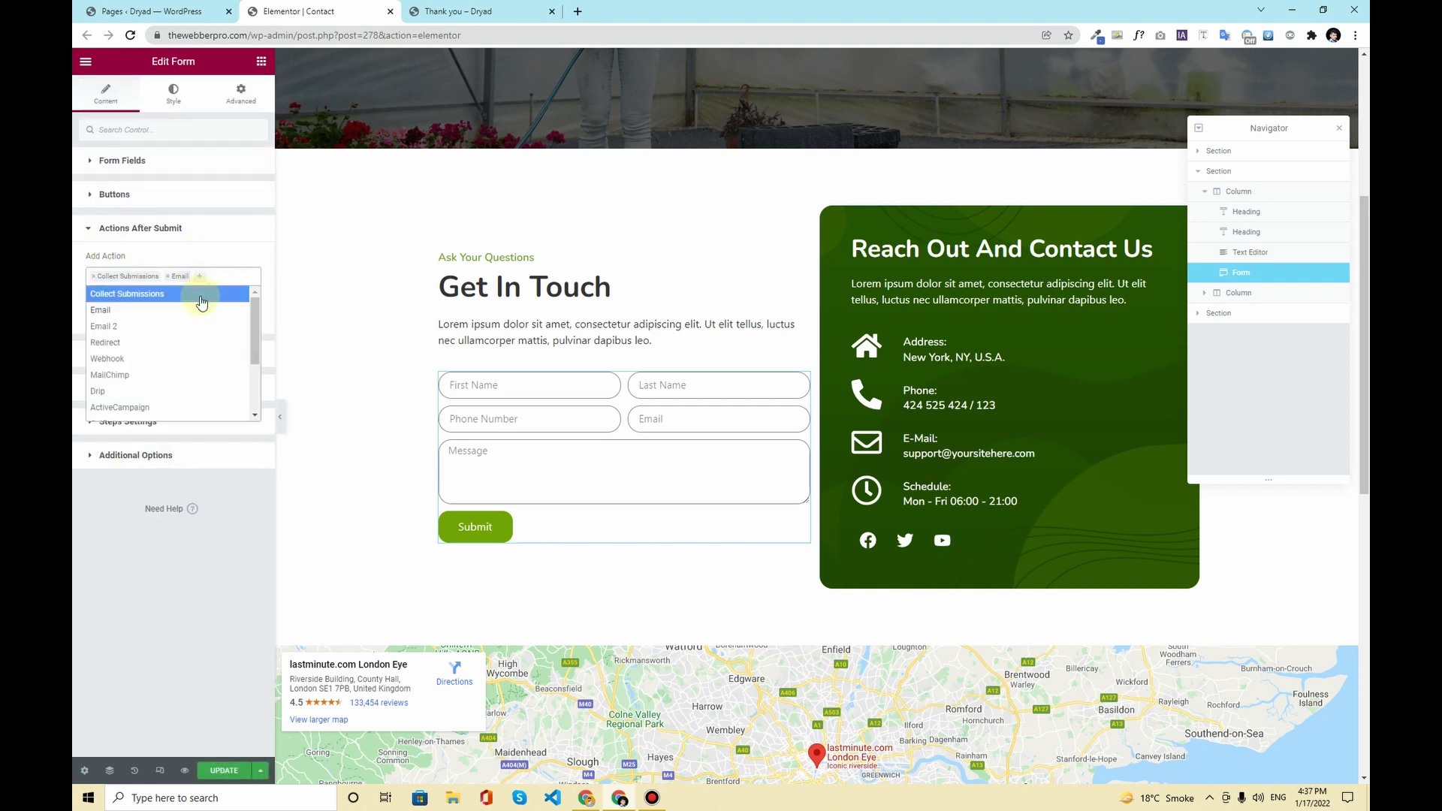
pyautogui.click(78, 285)
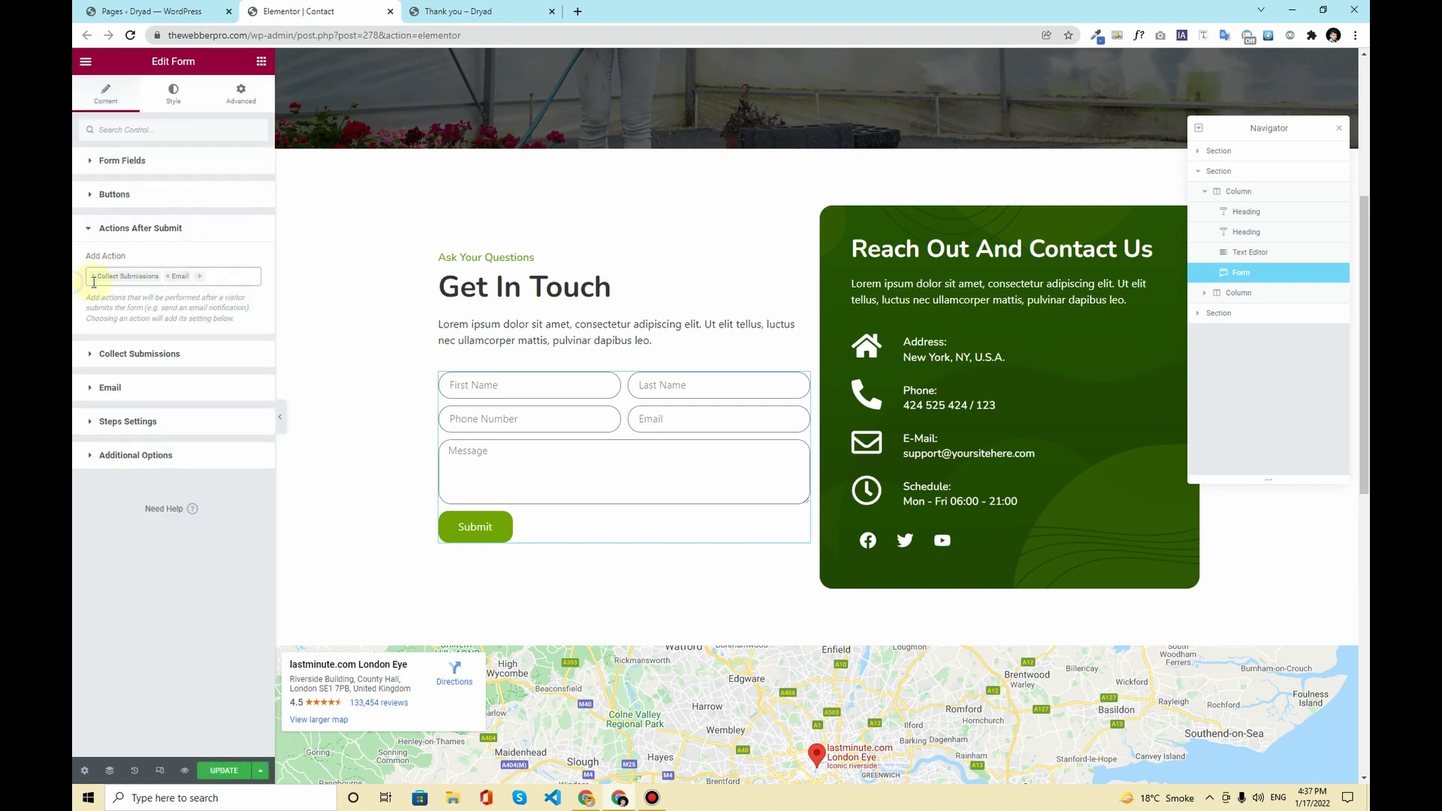
pyautogui.click(200, 279)
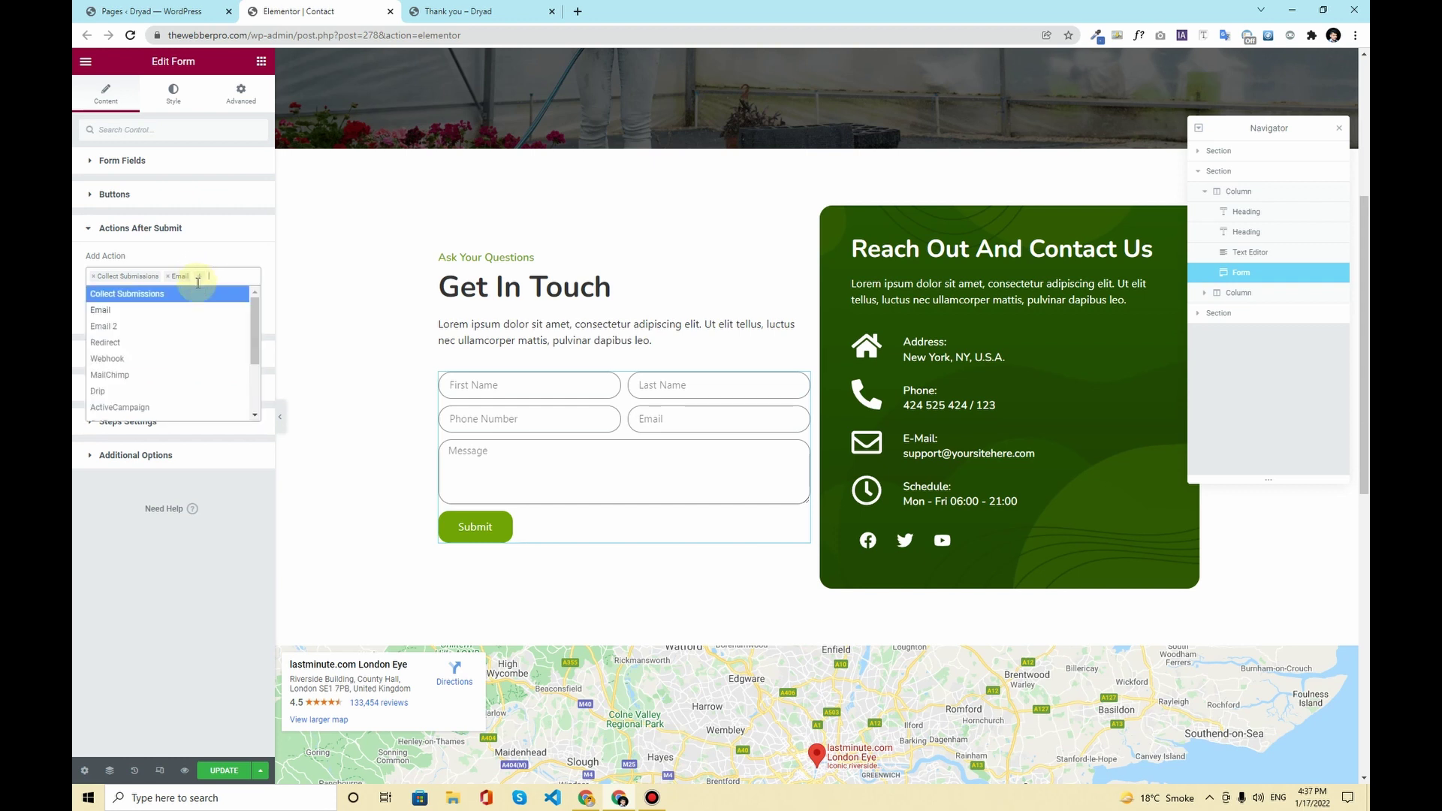
pyautogui.click(145, 344)
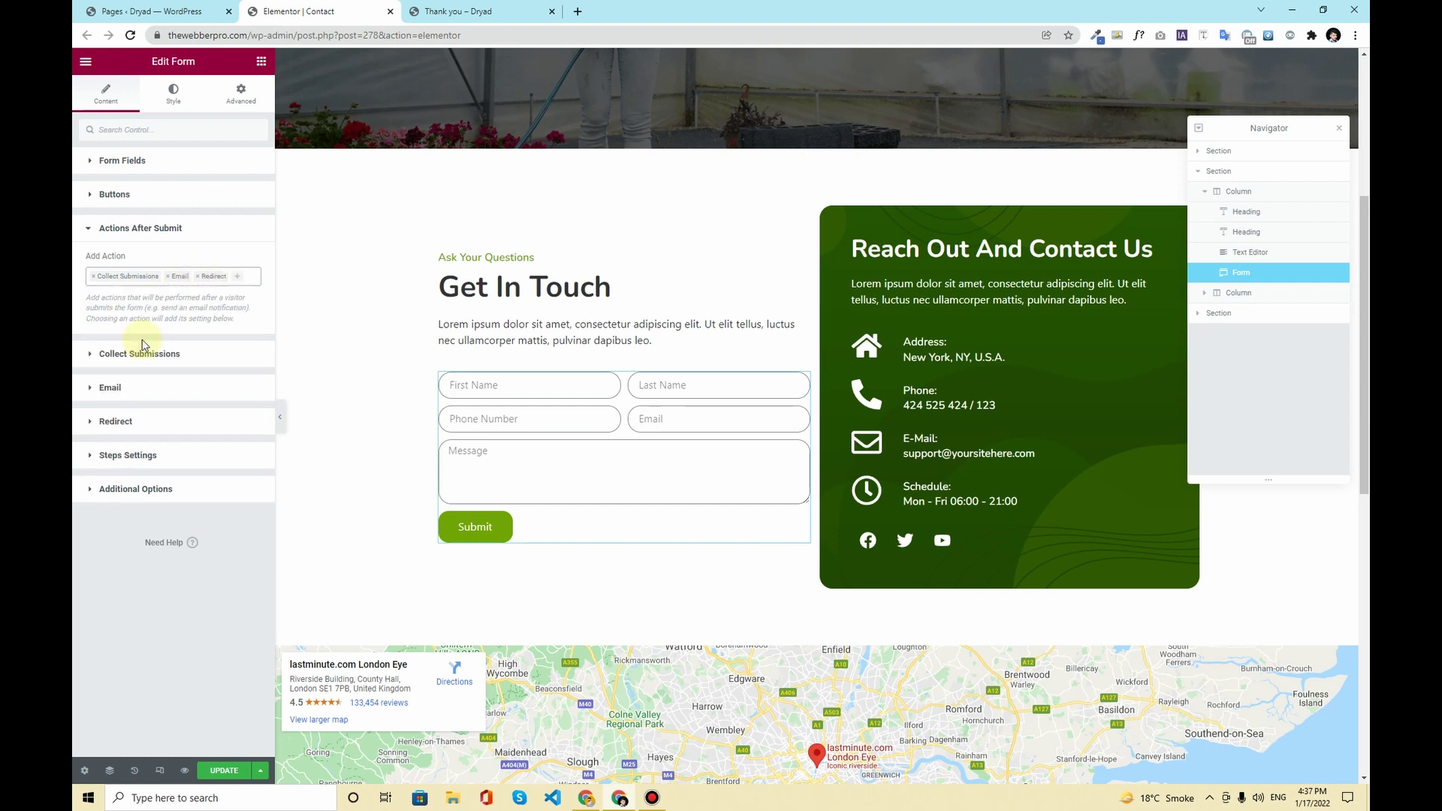
pyautogui.click(138, 425)
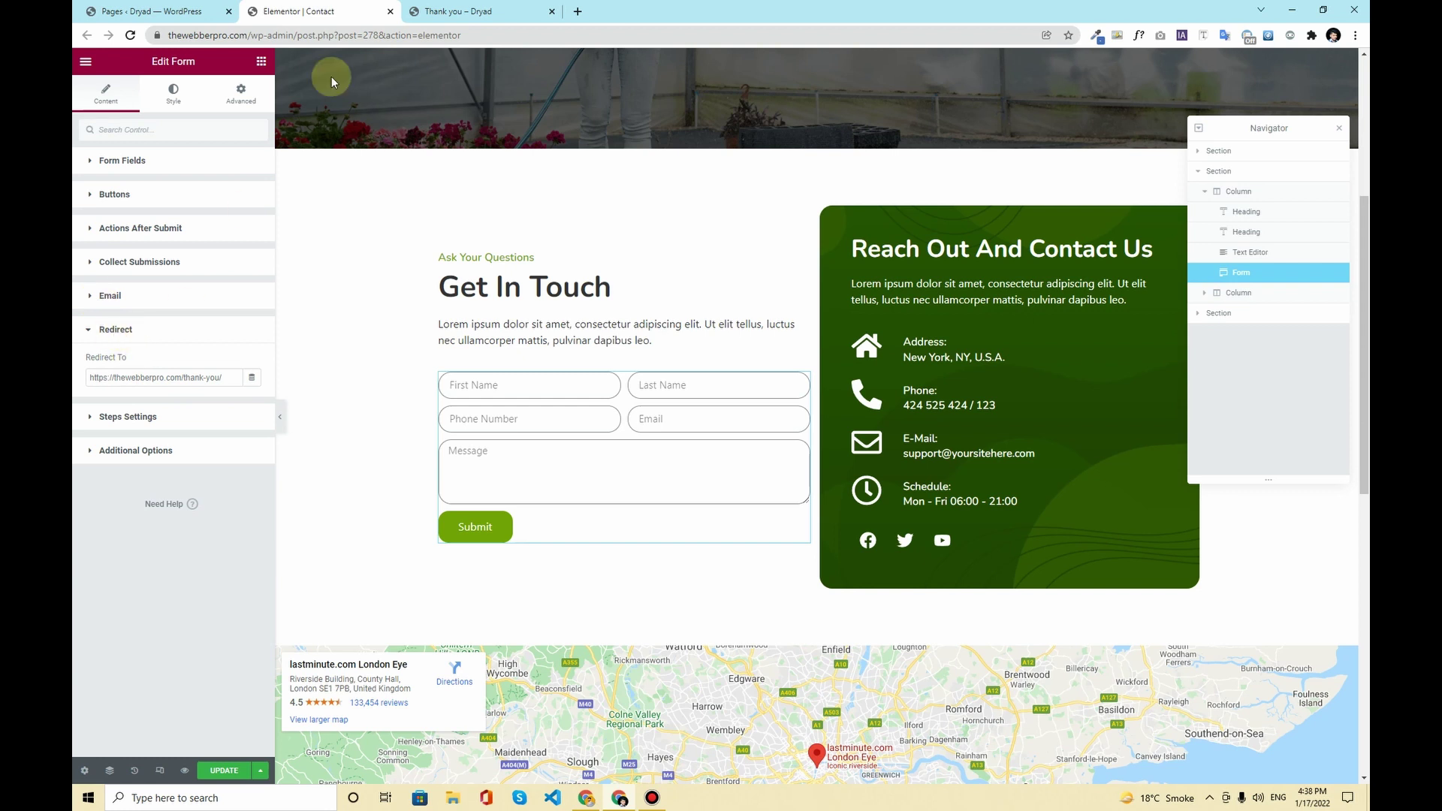
pyautogui.click(474, 12)
pyautogui.click(302, 35)
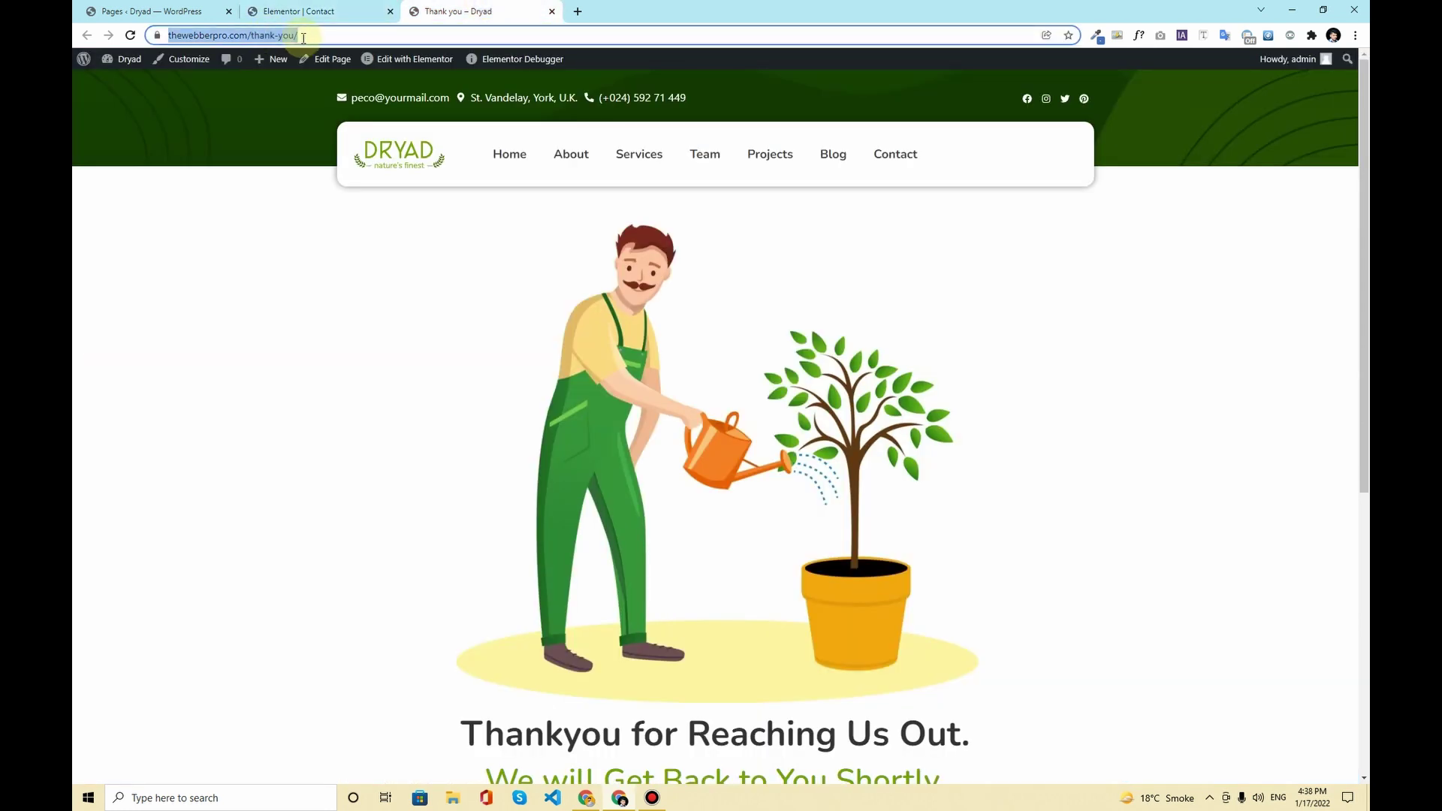
pyautogui.hotkey('ctrl', 'c')
pyautogui.click(301, 11)
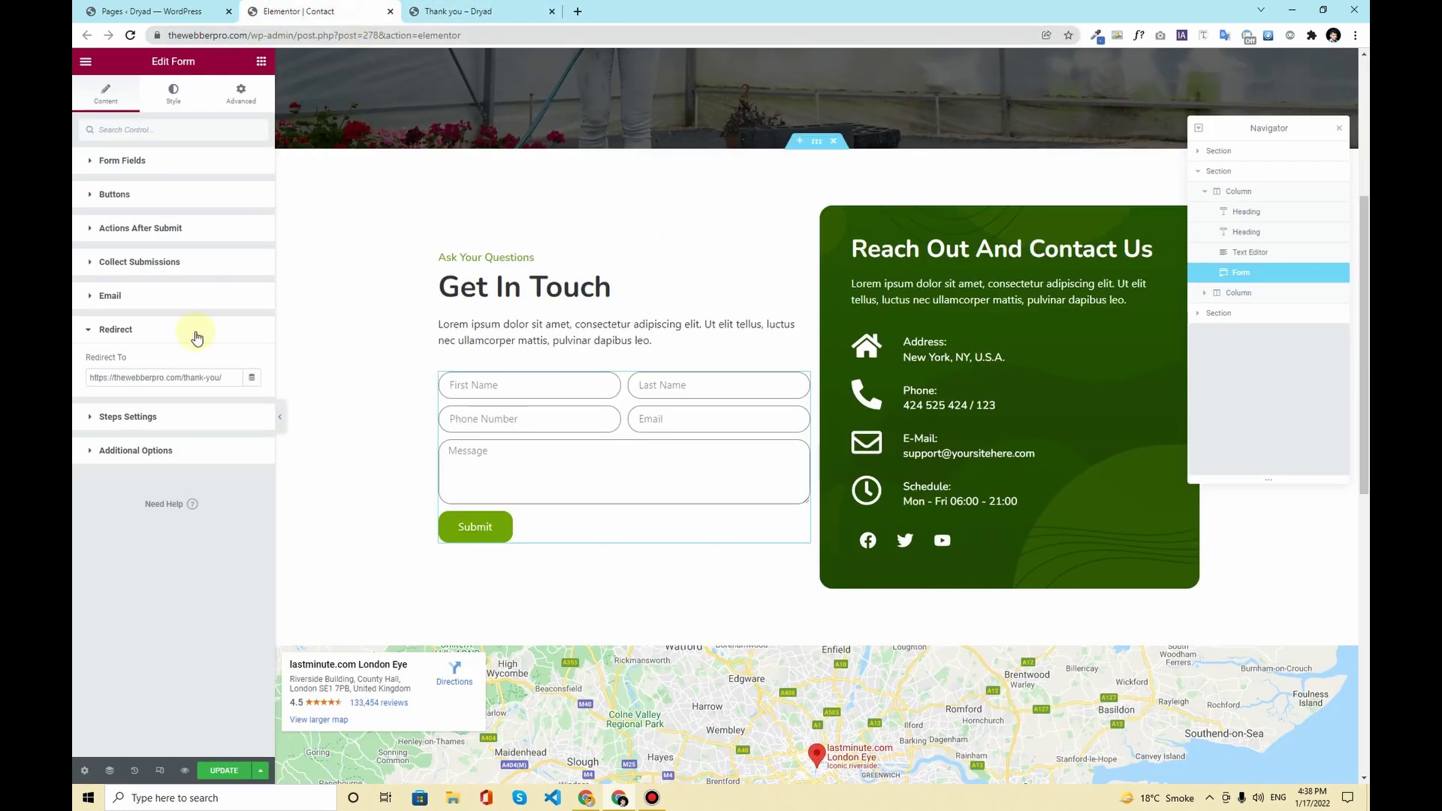
pyautogui.click(185, 376)
pyautogui.hotkey('ctrl', 'v')
pyautogui.hotkey('ctrl', 'a')
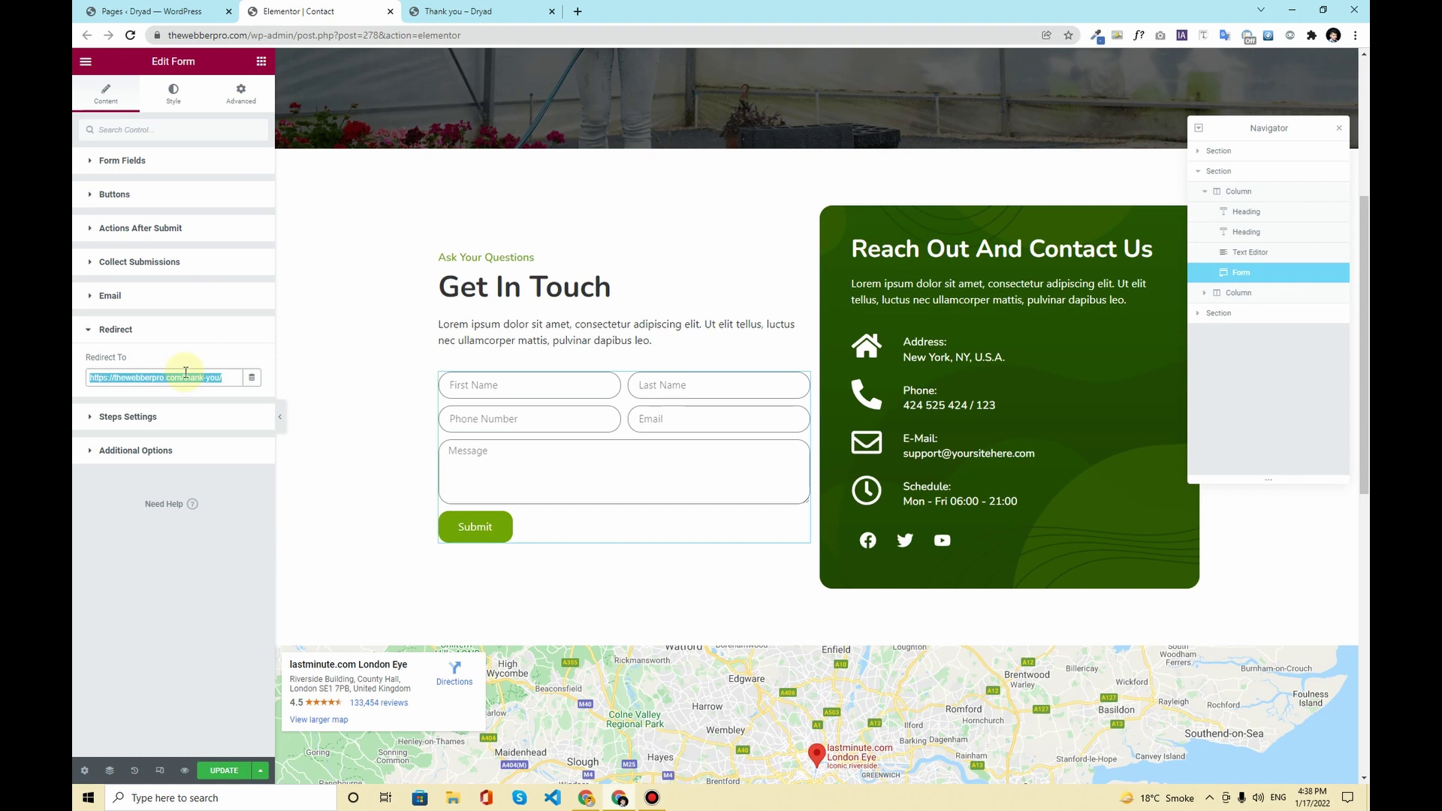
pyautogui.click(185, 376)
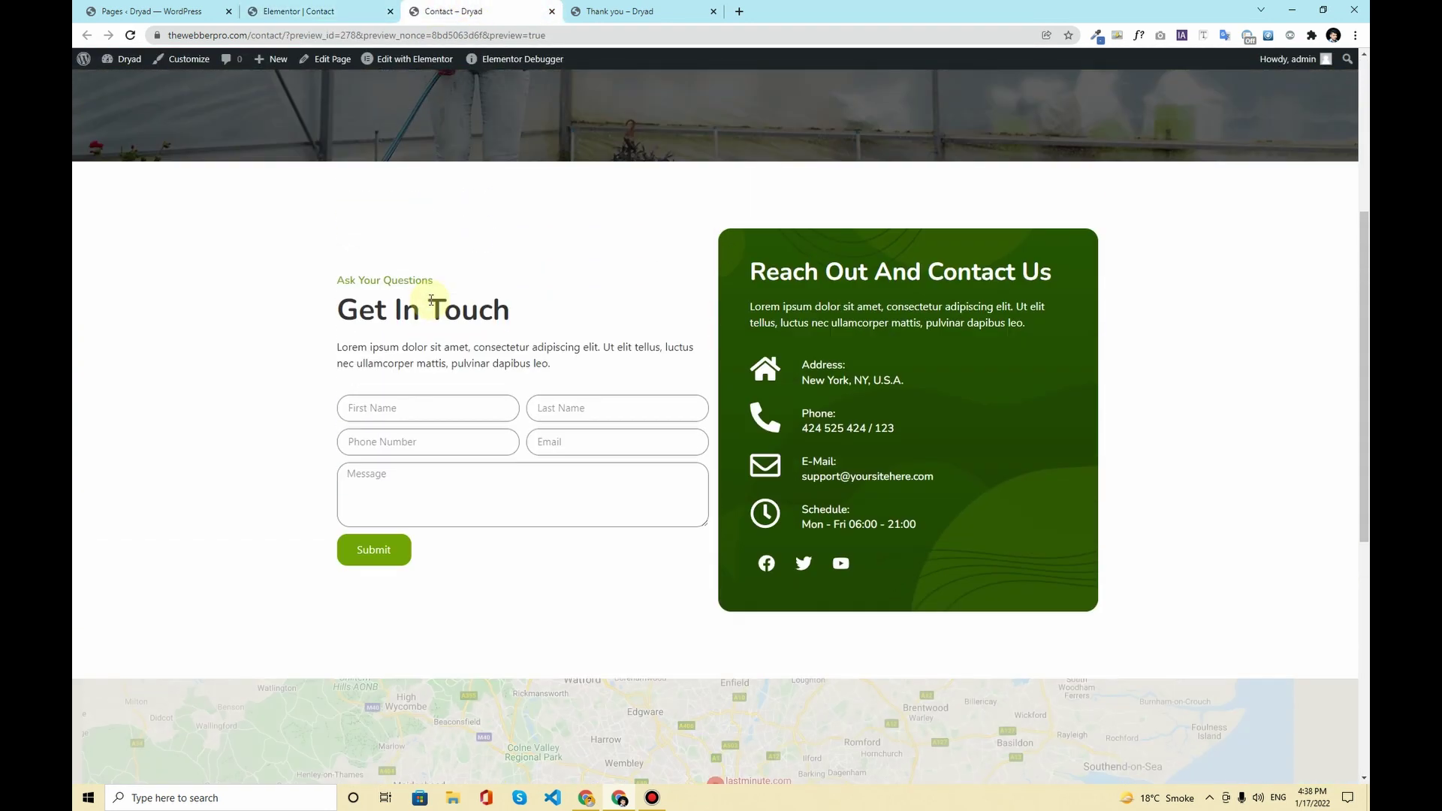
# Step: Fill the Contact form's fields from a saved autofill entry and type 'mo' as the message
pyautogui.click(418, 405)
pyautogui.click(410, 442)
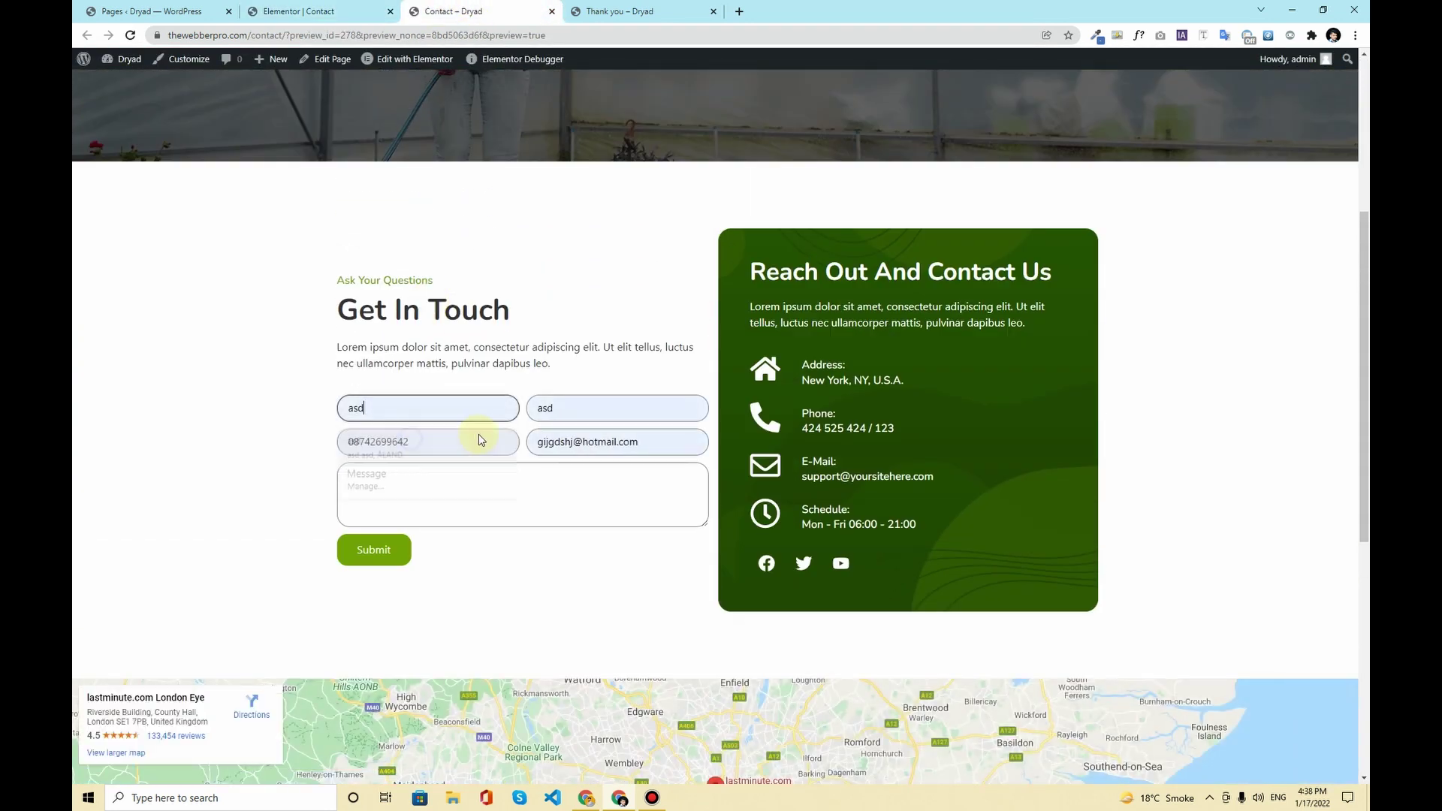
pyautogui.write('mo')
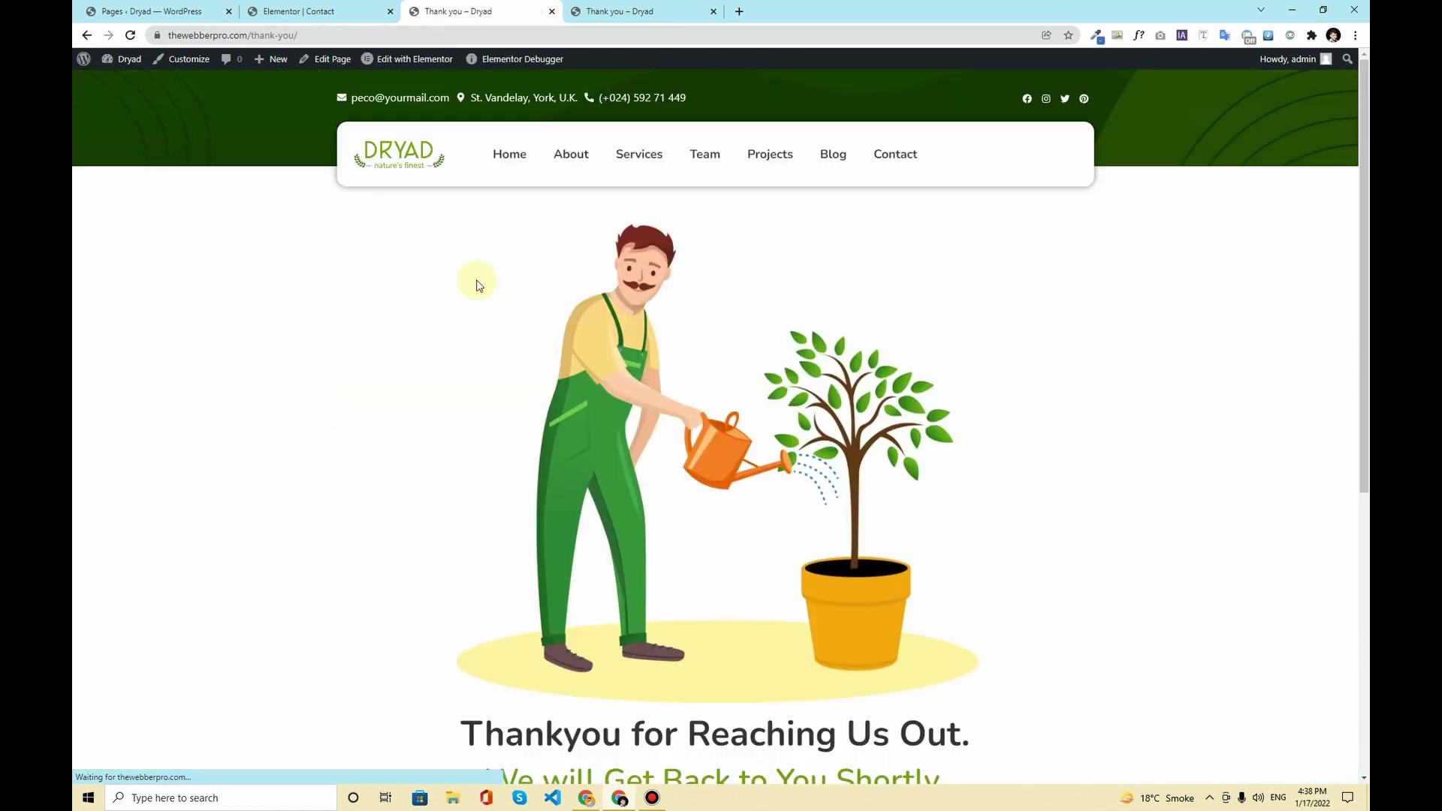
pyautogui.scroll(-2, 731, 216)
pyautogui.scroll(2, 729, 218)
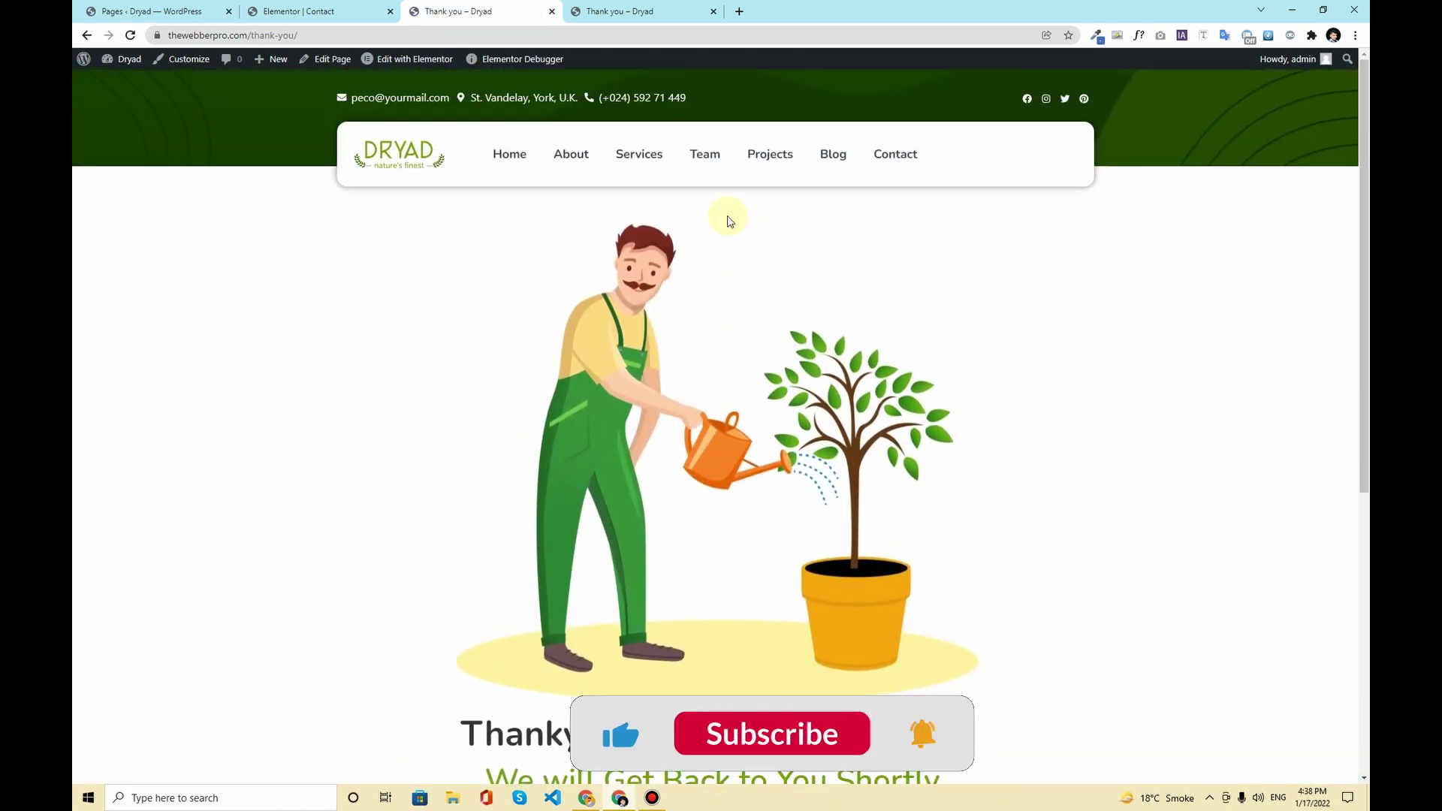
# Step: Close the duplicate thank-you, Contact editor and pages list tabs, leaving only the Thank you page
pyautogui.click(676, 12)
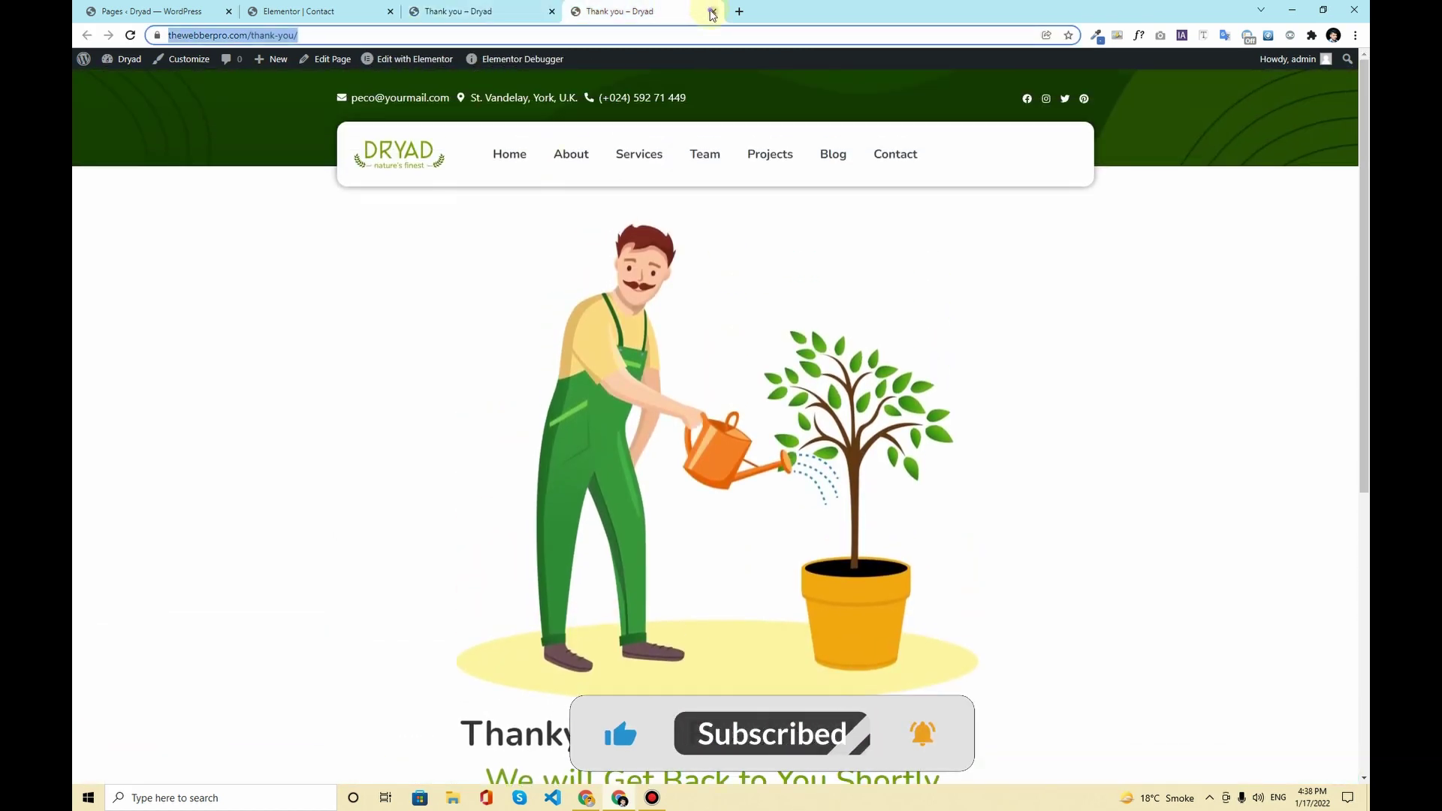
pyautogui.click(712, 12)
pyautogui.click(384, 17)
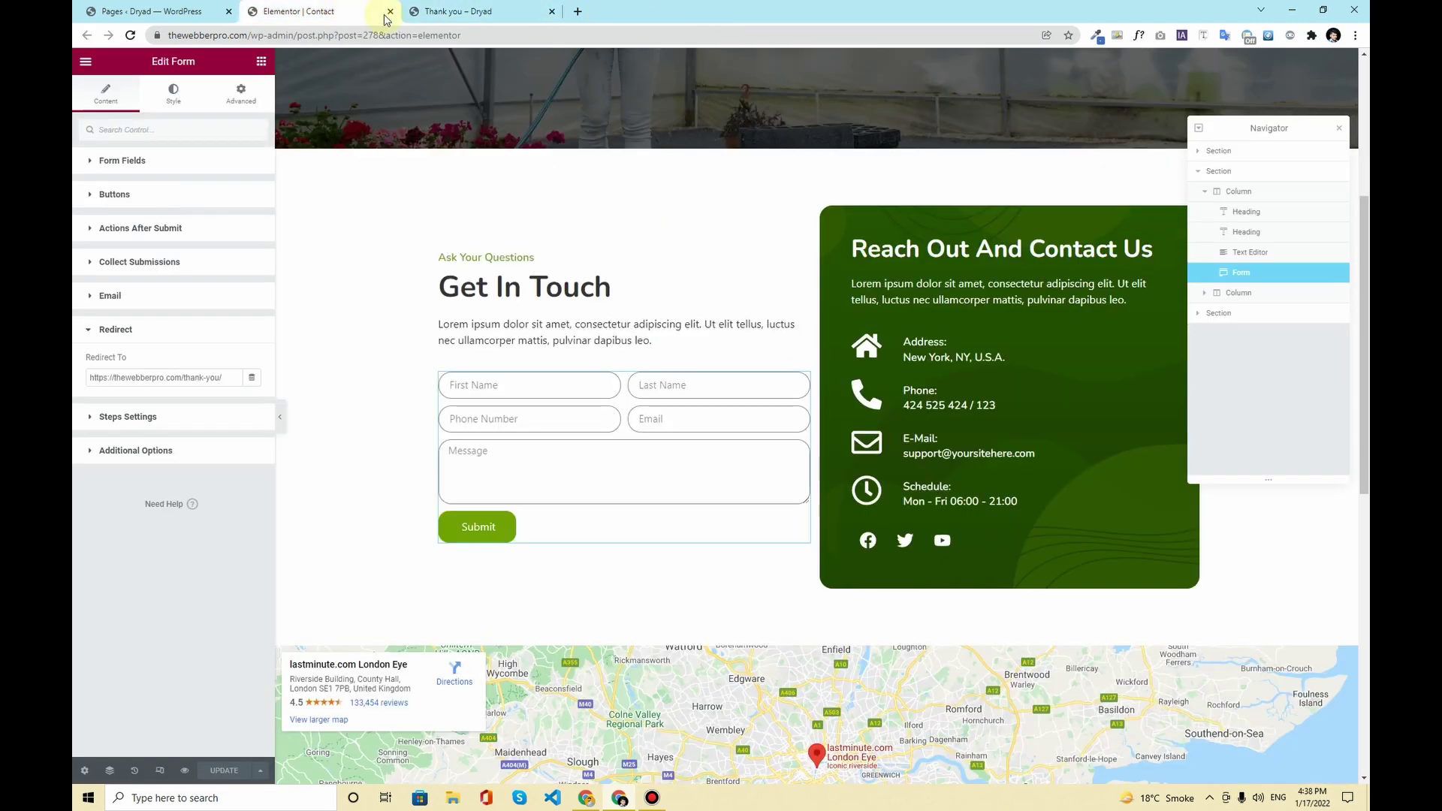
pyautogui.click(389, 12)
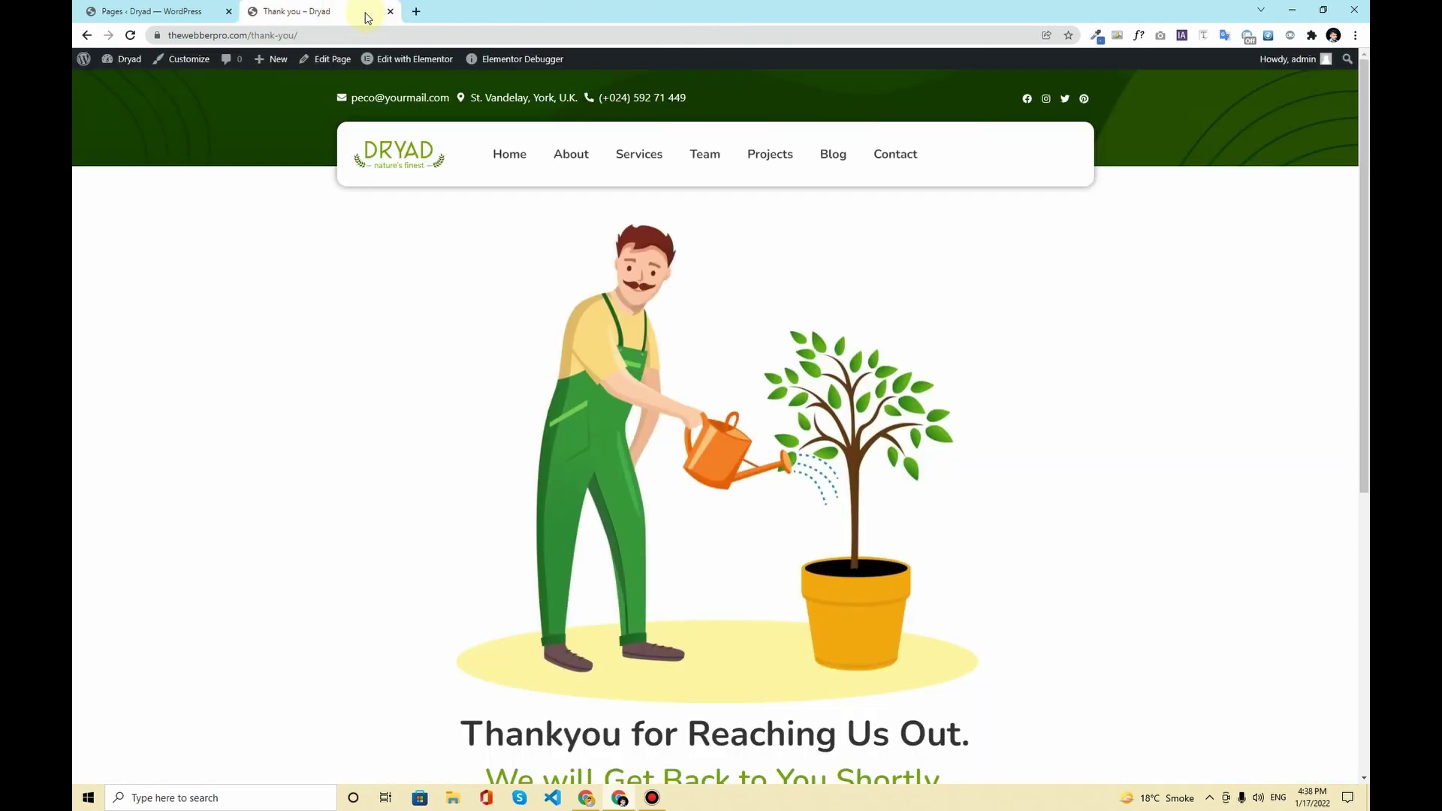
pyautogui.click(122, 10)
pyautogui.click(228, 12)
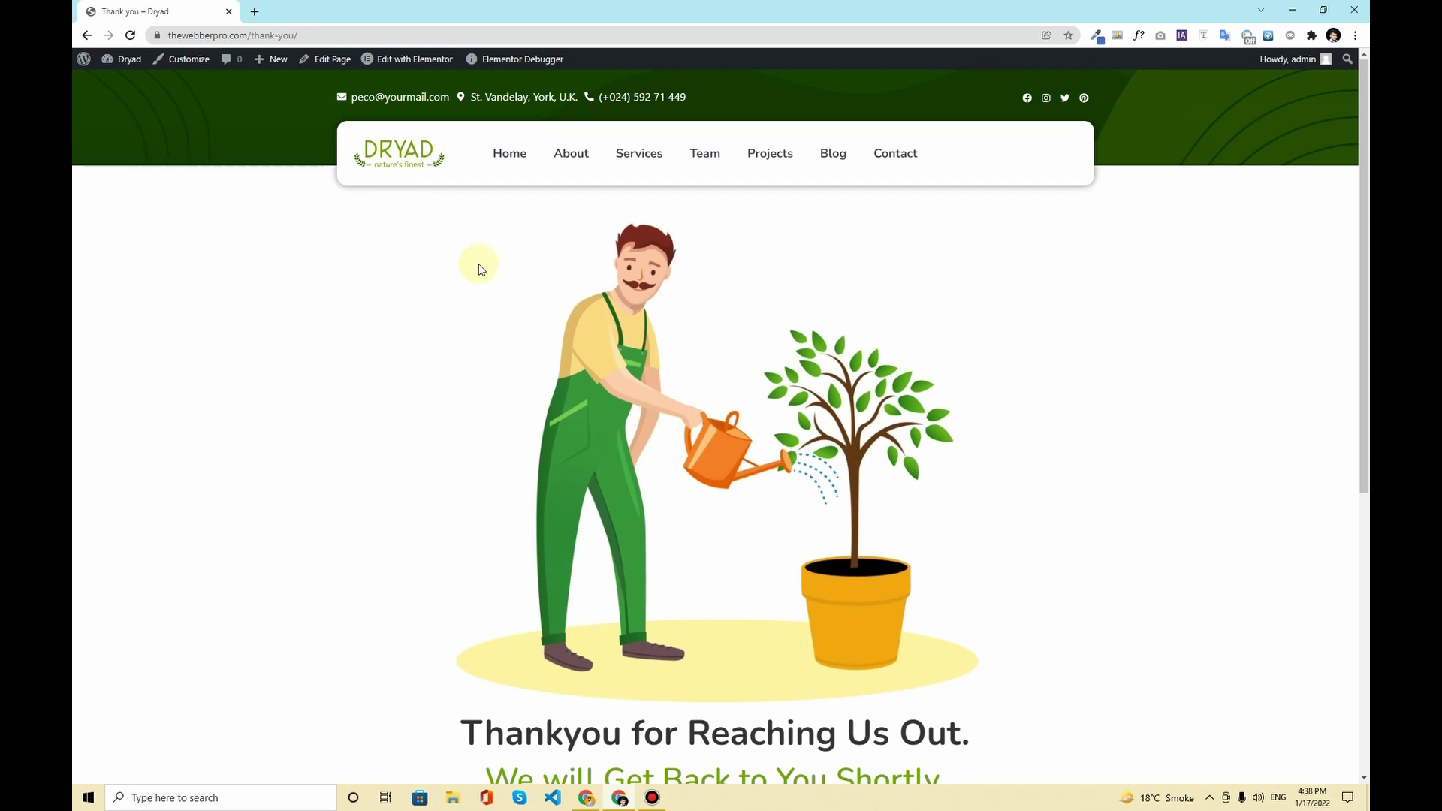
pyautogui.scroll(-5, 477, 268)
pyautogui.scroll(5, 481, 268)
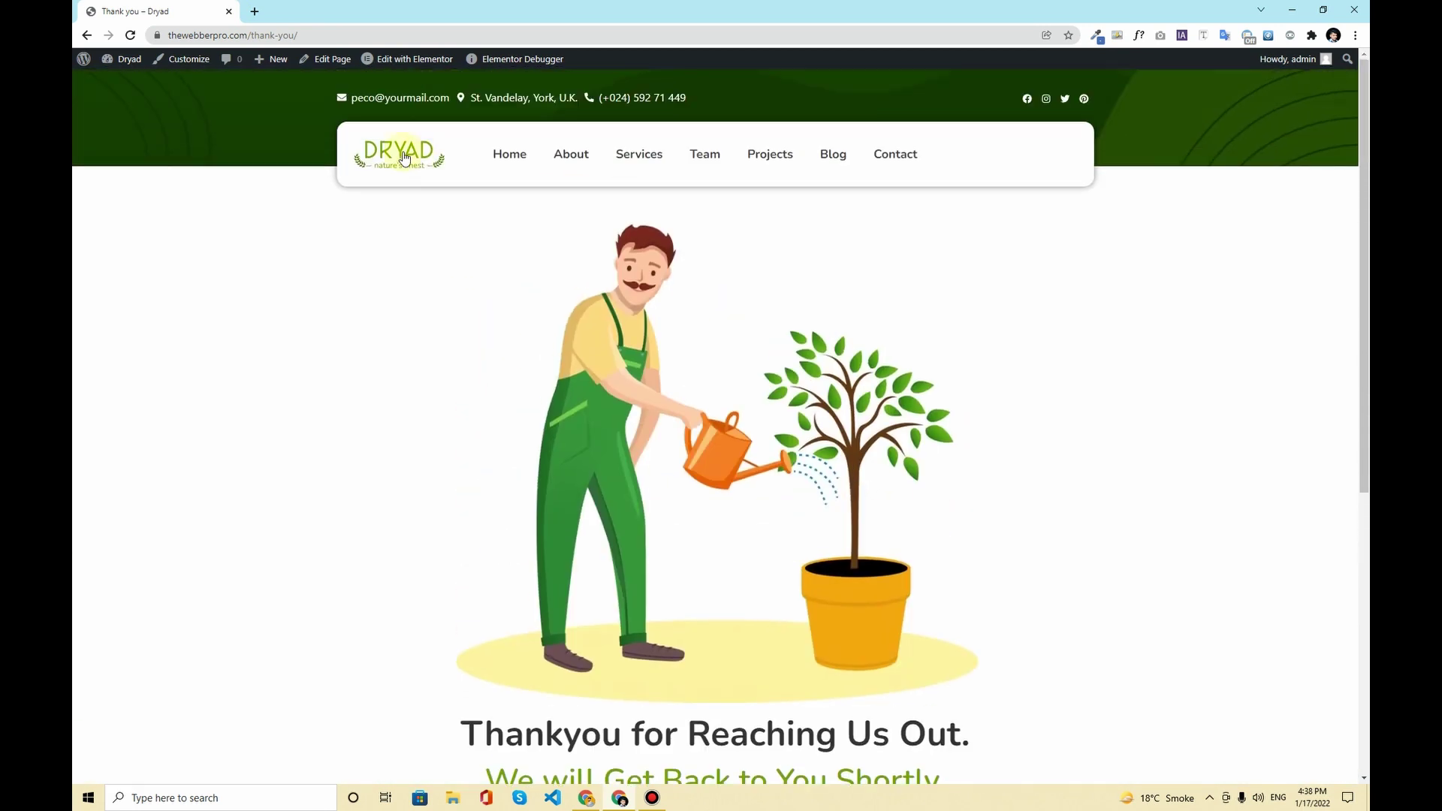